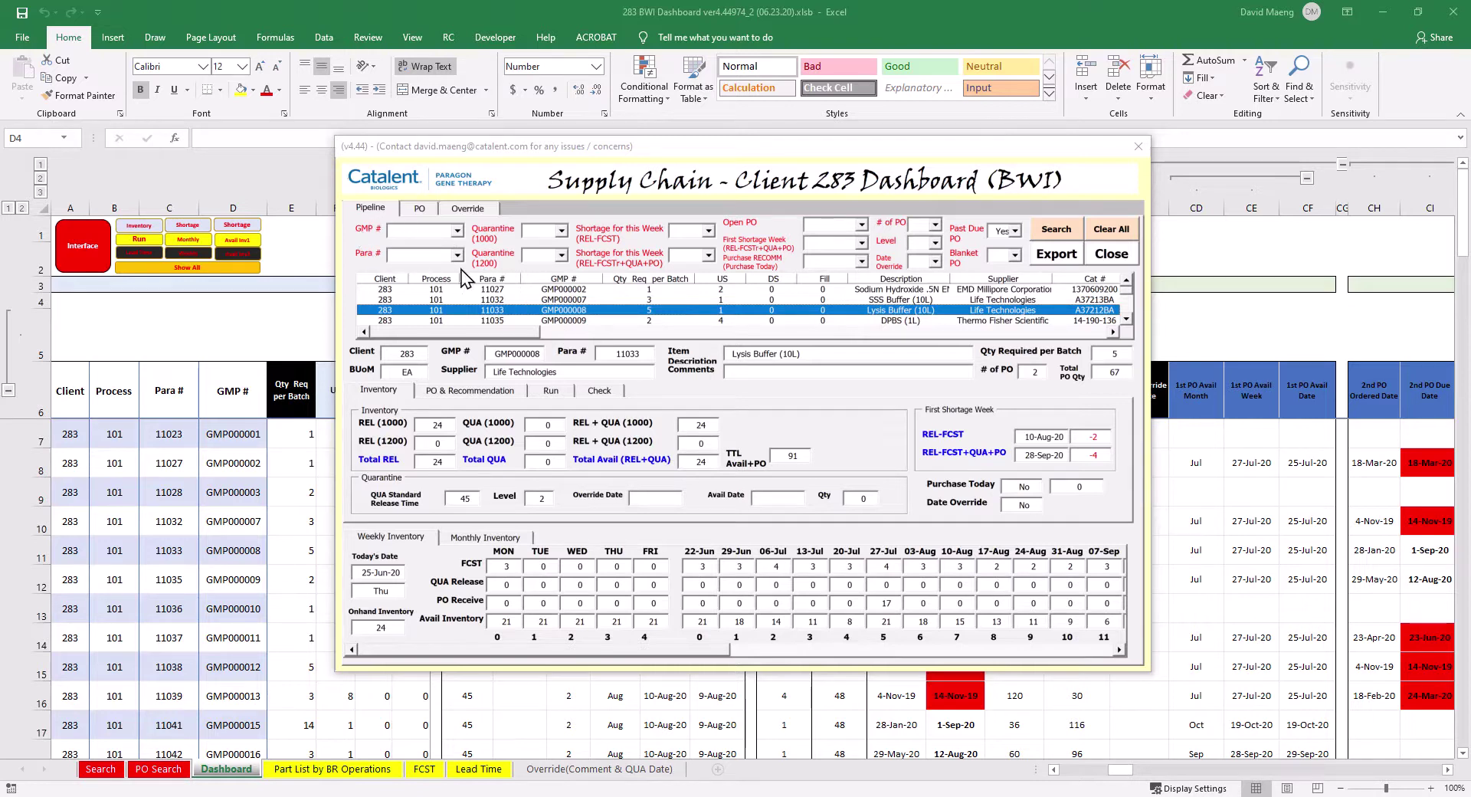
Look through the form's PO and Override pages and return to the Pipeline page.
{"action": "left_click", "coordinate": [382, 209]}
{"action": "left_click", "coordinate": [420, 213]}
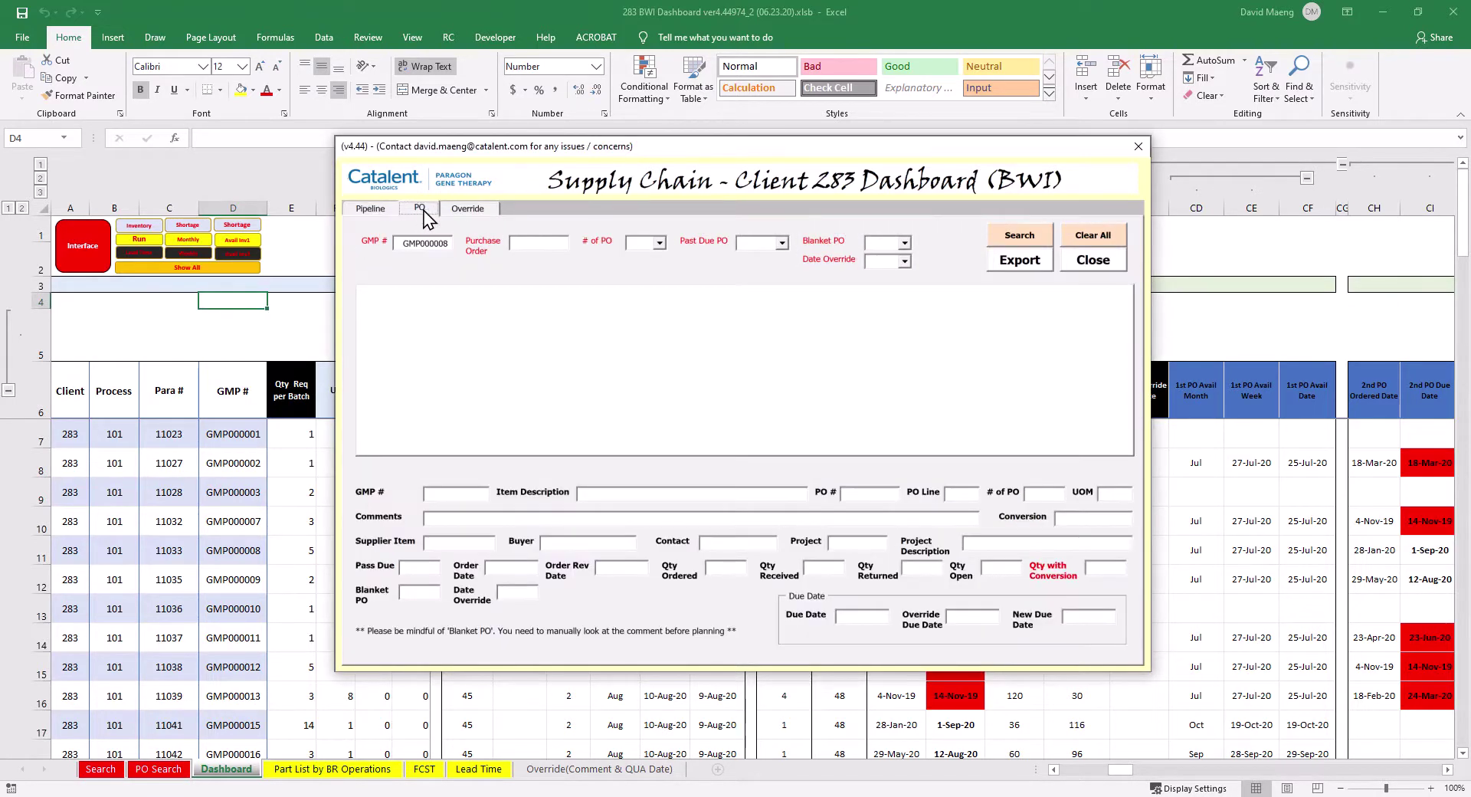
{"action": "left_click", "coordinate": [468, 211]}
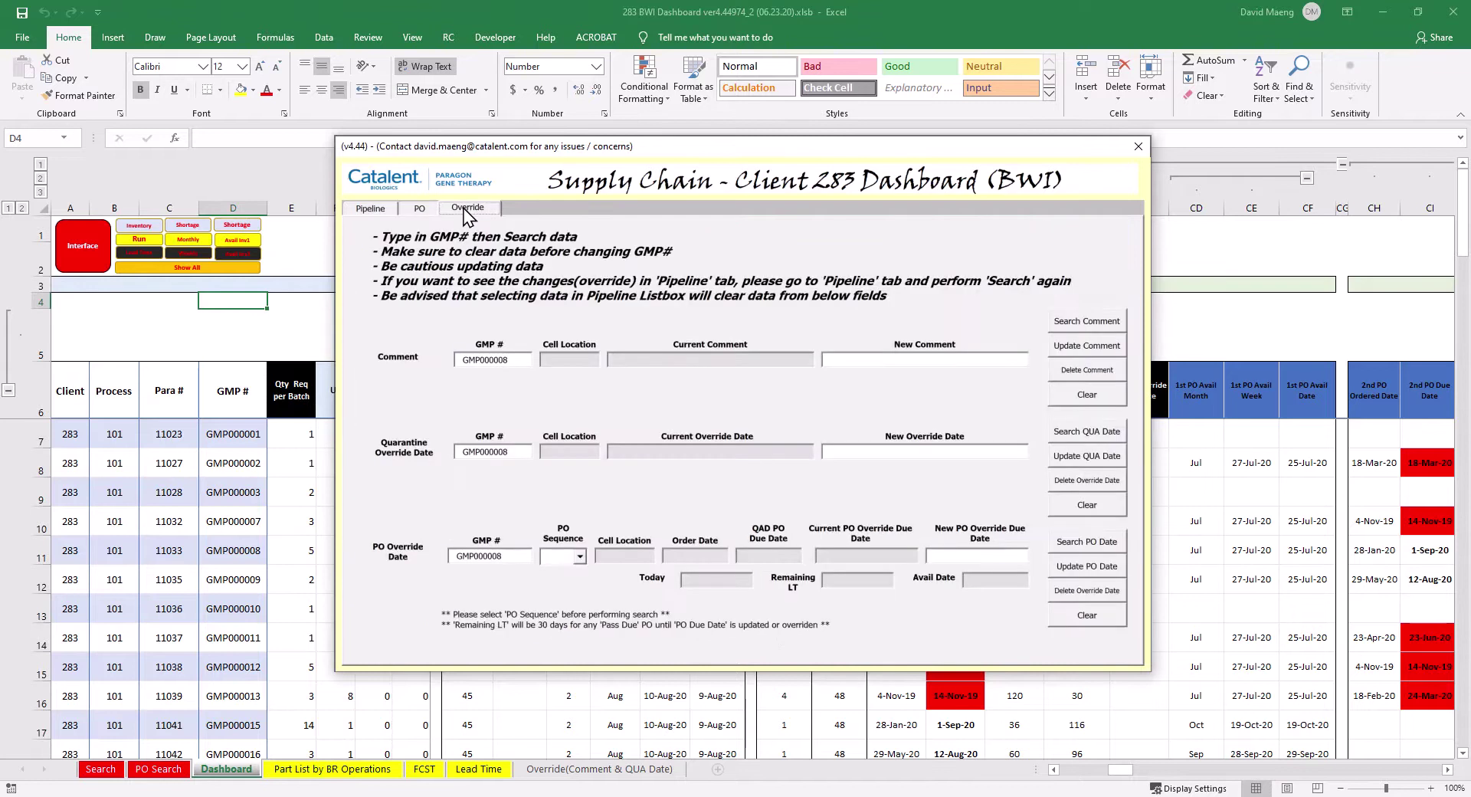
{"action": "left_click", "coordinate": [372, 209]}
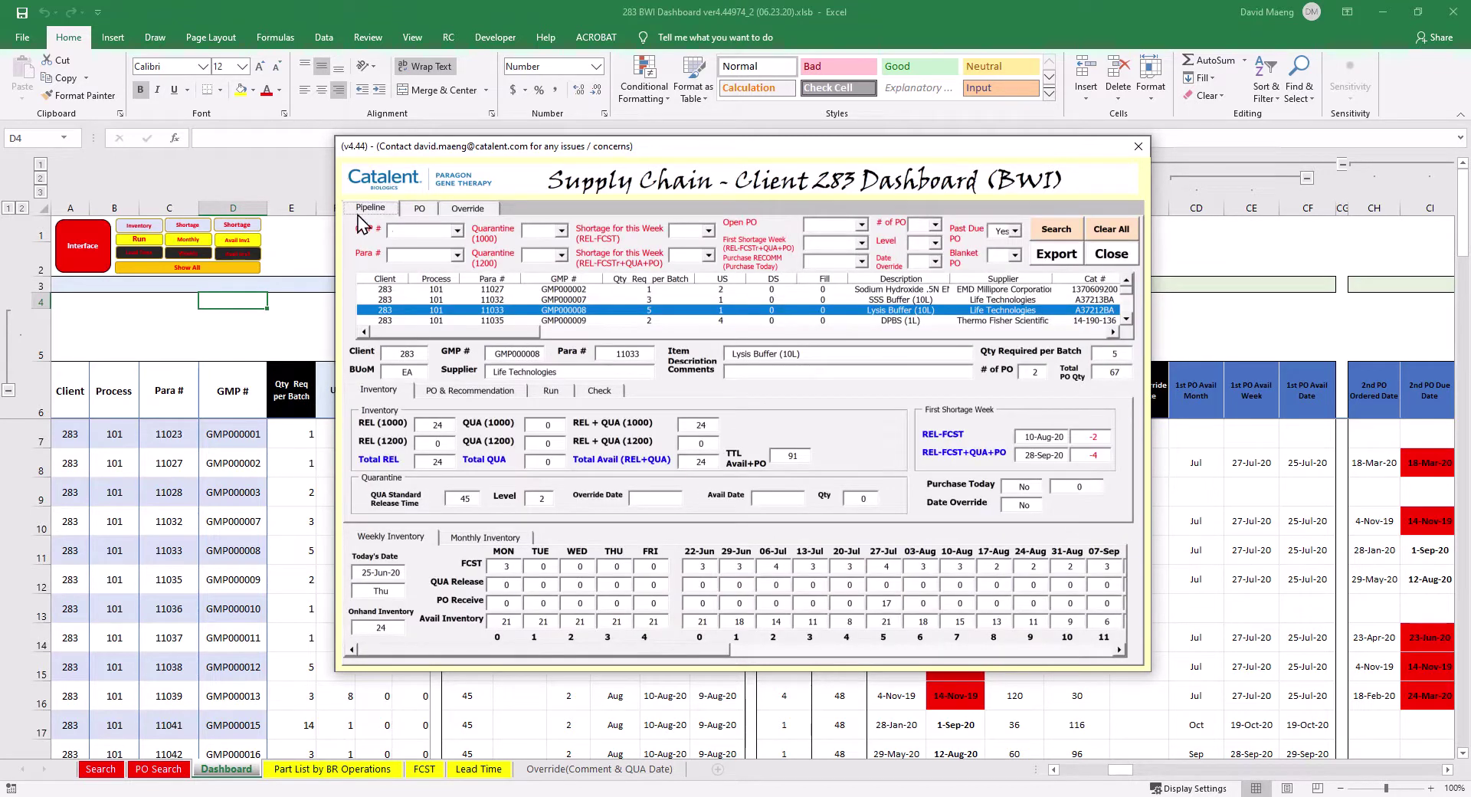
Examine the choices offered by the Pipeline search filters, including Quarantine (1000), Open PO, # of PO, Date Override, Level and Purchase RECOMM.
{"action": "left_click", "coordinate": [861, 224]}
{"action": "left_click", "coordinate": [889, 219]}
{"action": "left_click", "coordinate": [549, 231]}
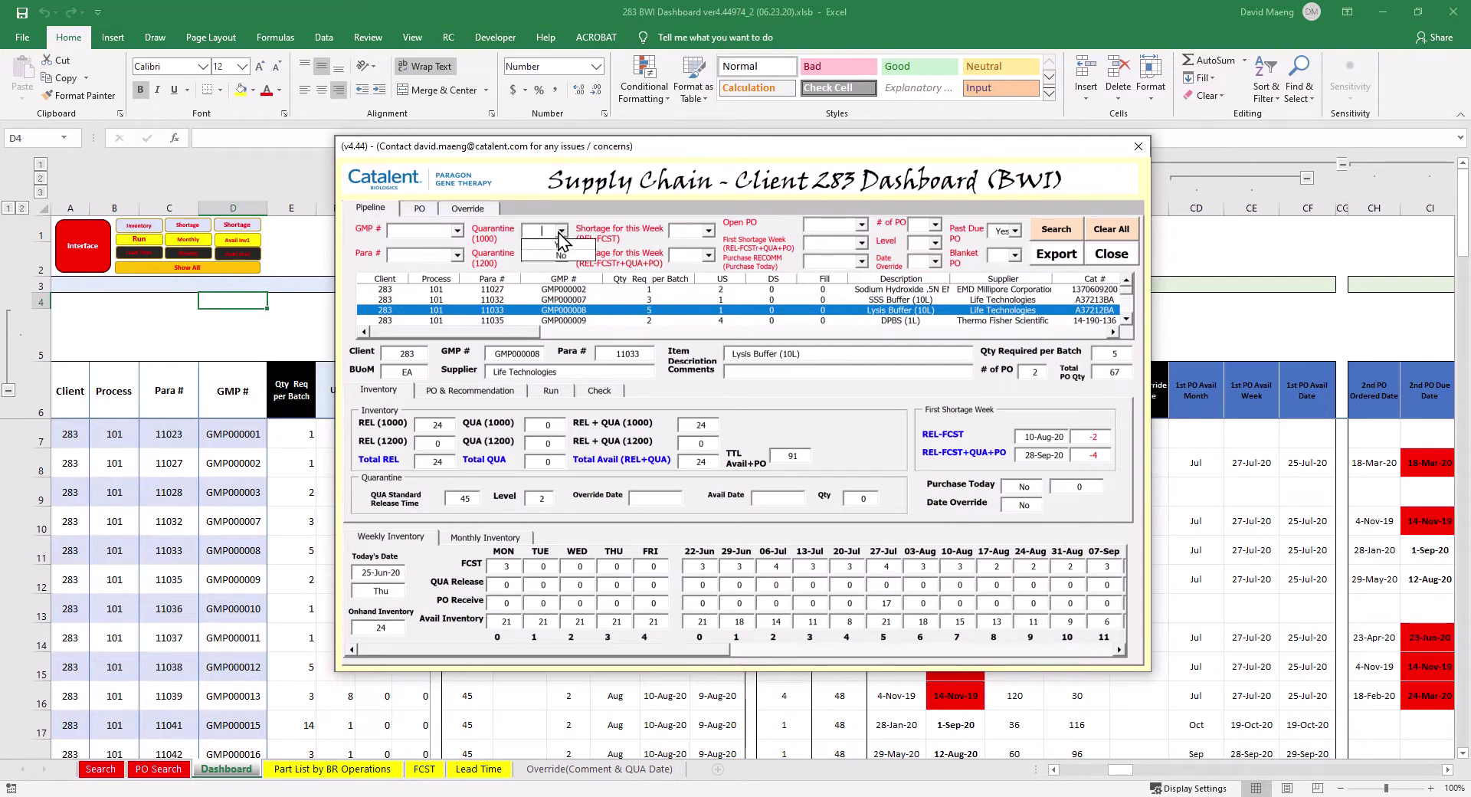
{"action": "left_click", "coordinate": [498, 249]}
{"action": "left_click", "coordinate": [862, 225]}
{"action": "left_click", "coordinate": [862, 227]}
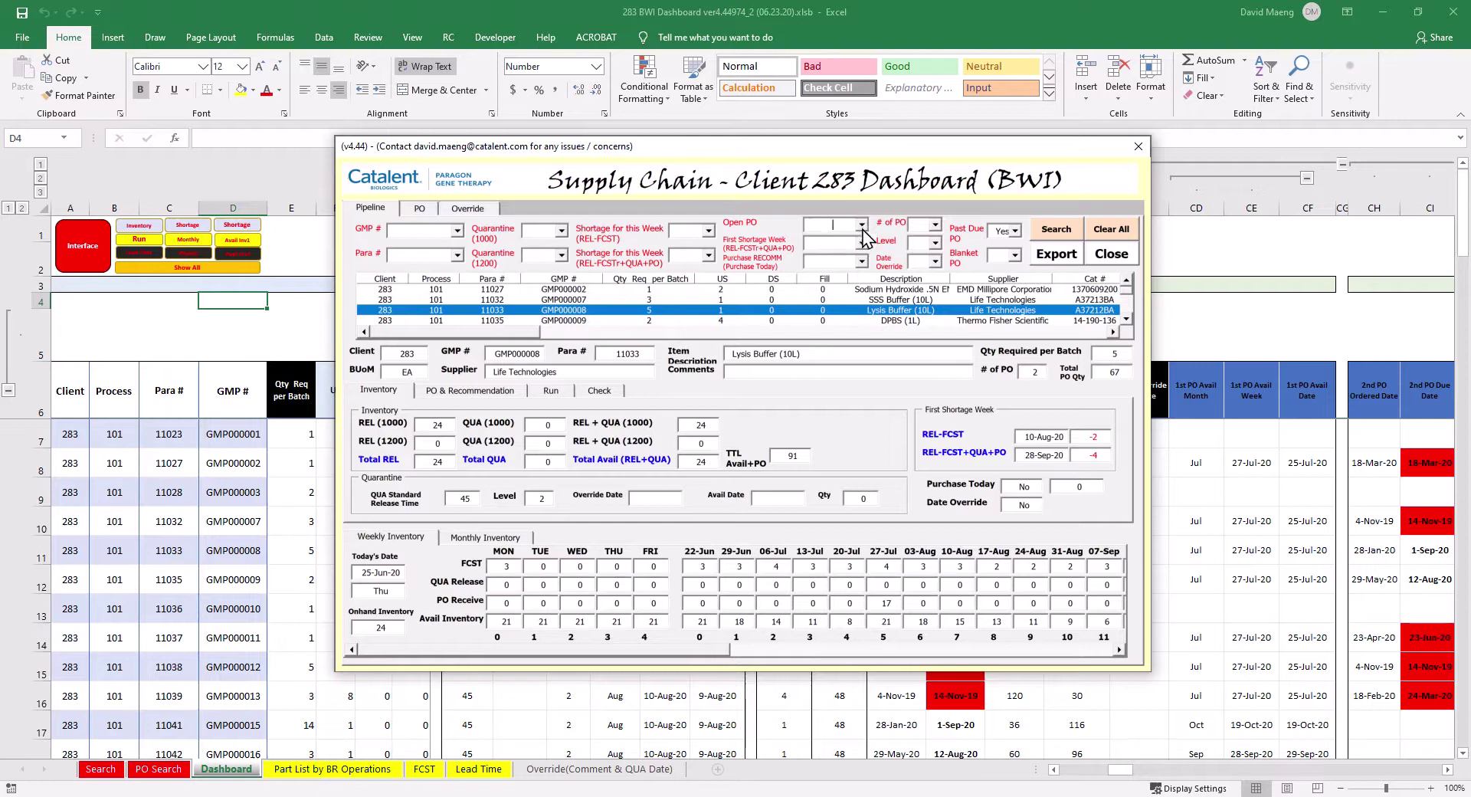
{"action": "left_click", "coordinate": [936, 225]}
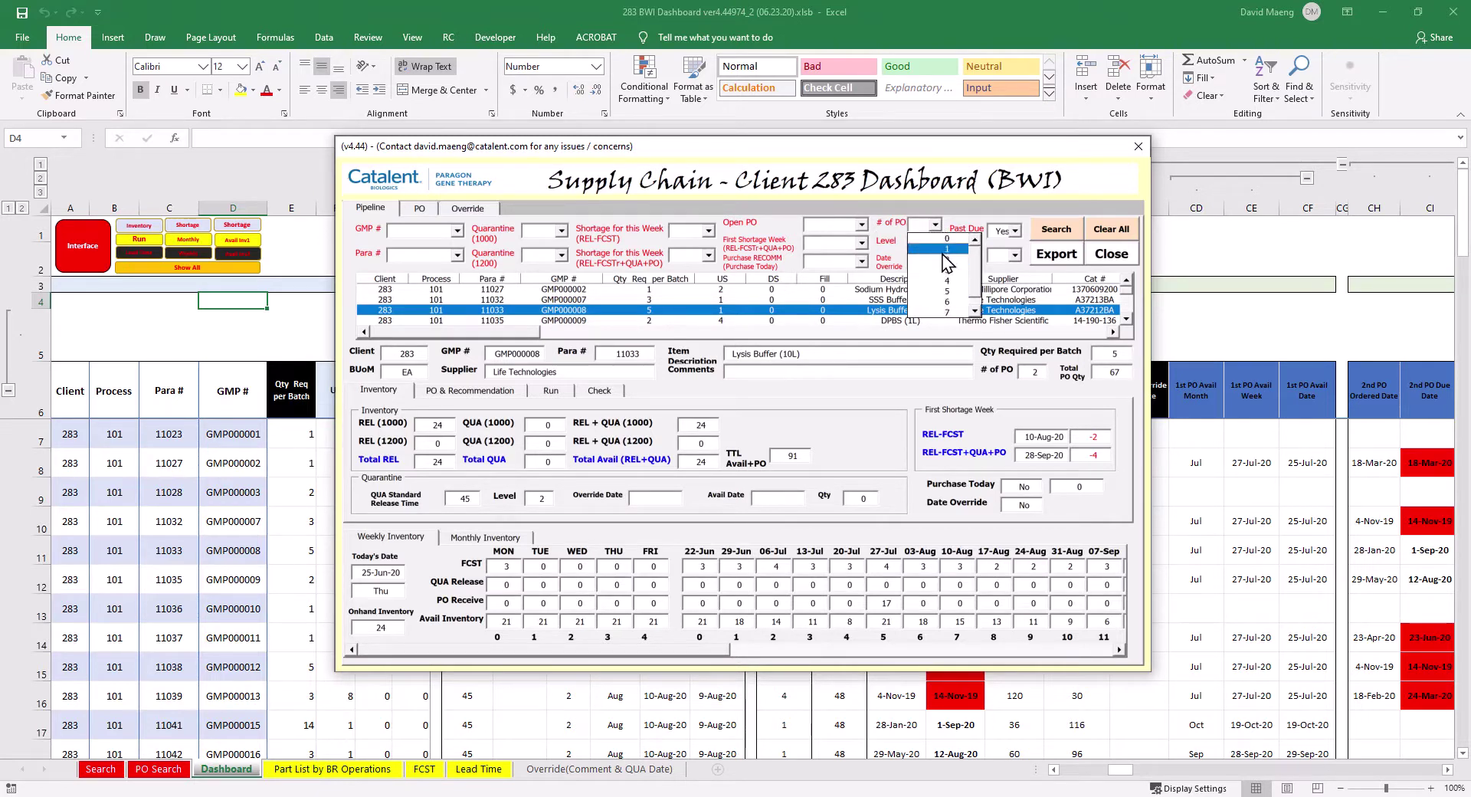
{"action": "left_click", "coordinate": [954, 222]}
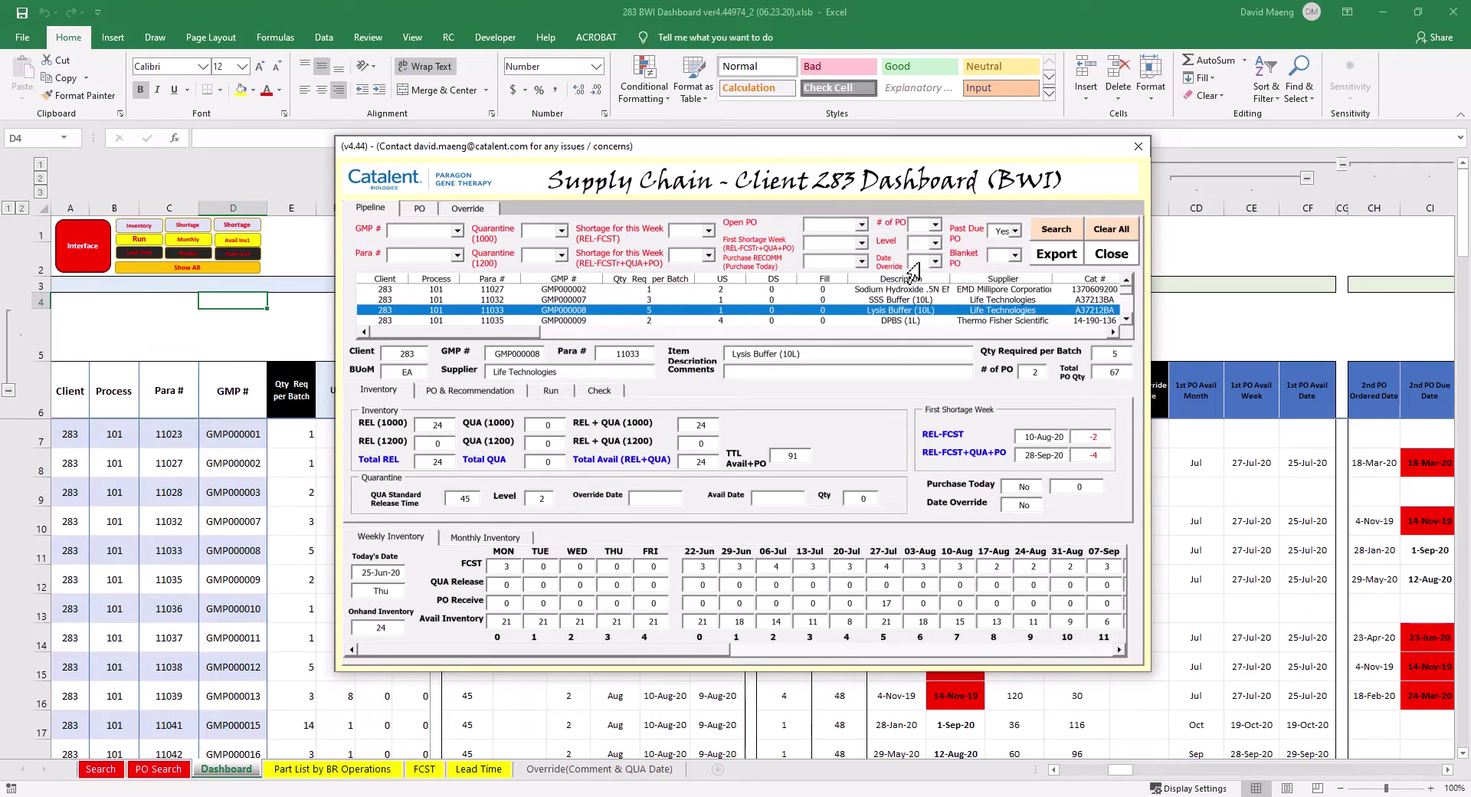
{"action": "left_click", "coordinate": [935, 261]}
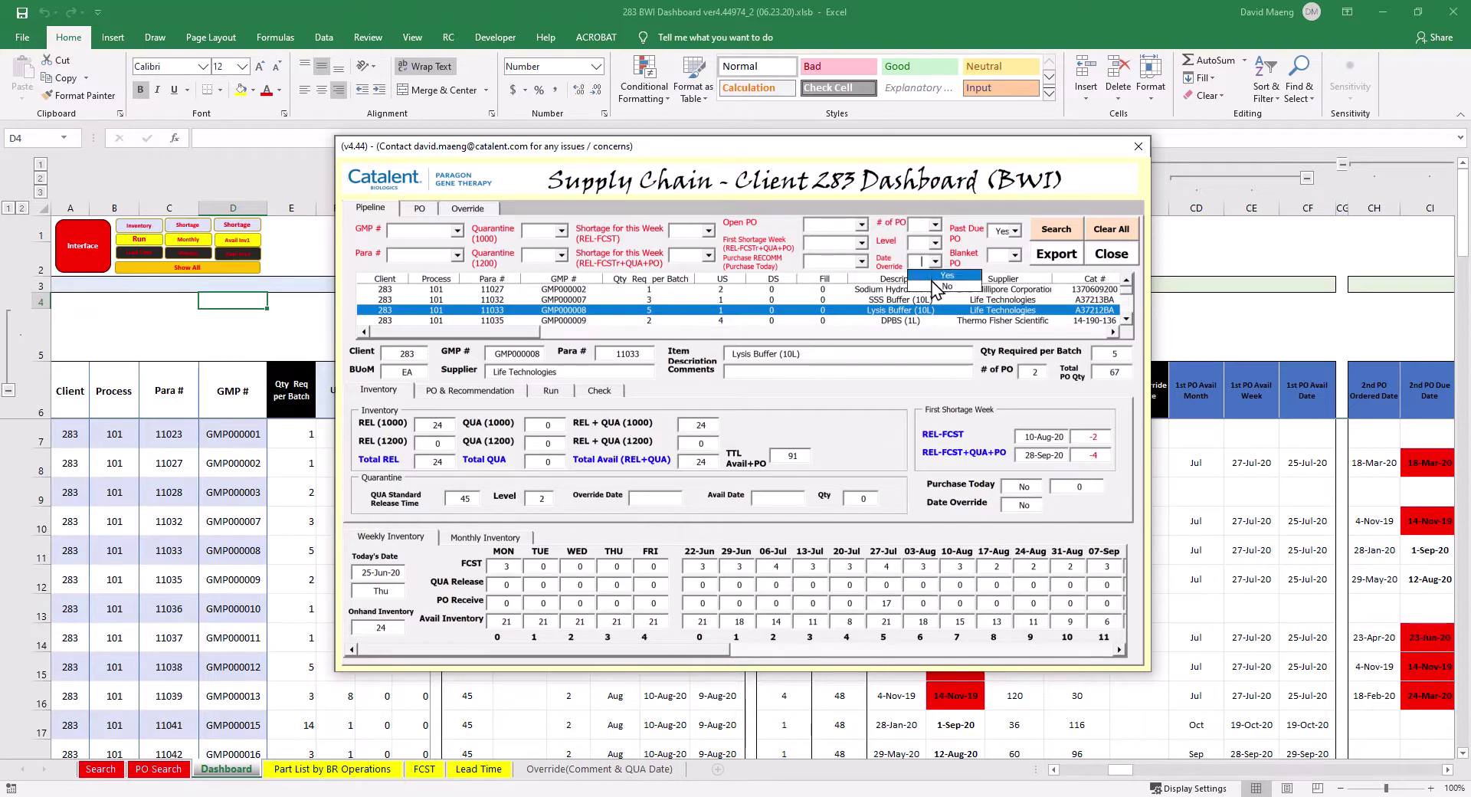
{"action": "left_click", "coordinate": [935, 243]}
{"action": "left_click", "coordinate": [935, 242]}
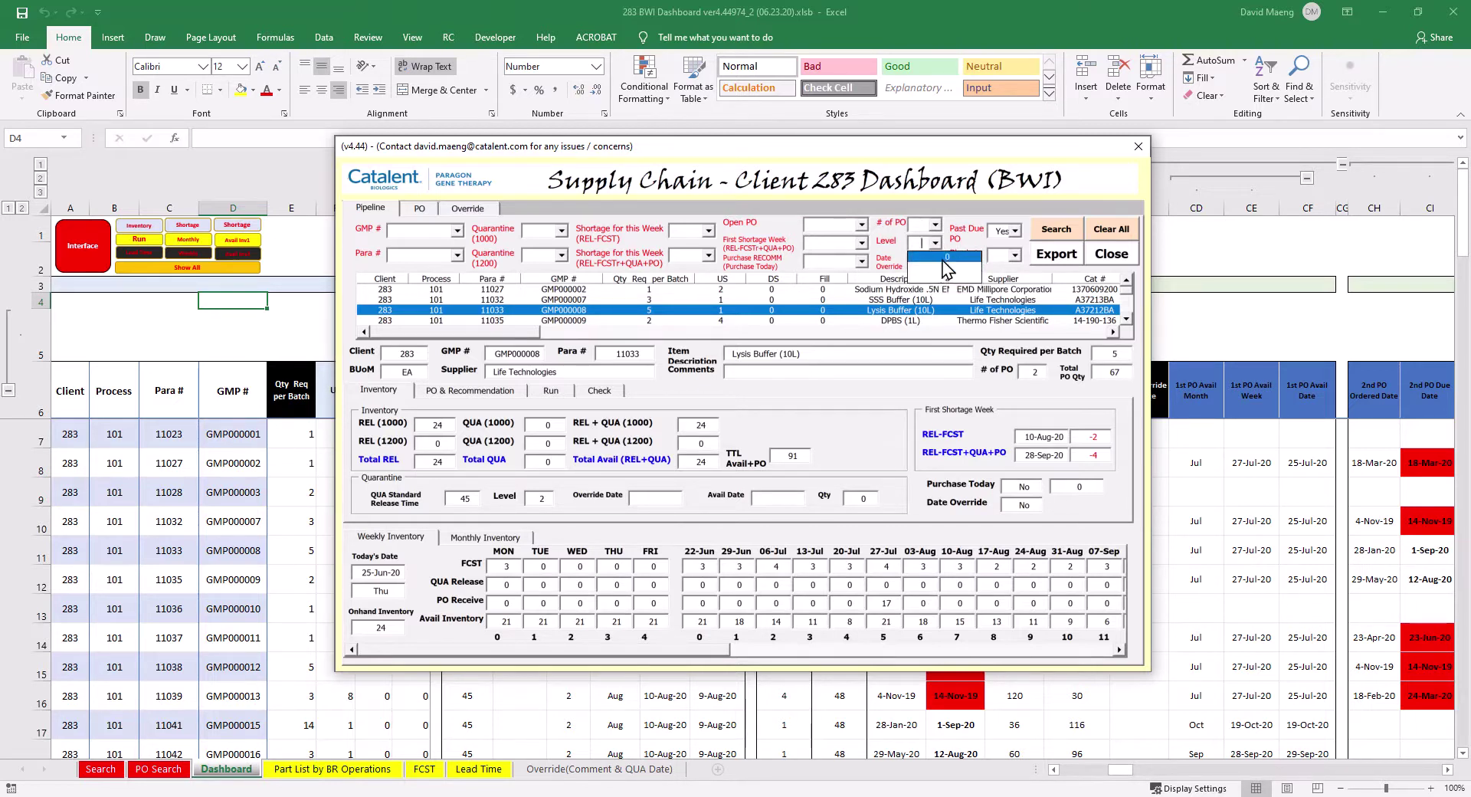
{"action": "left_click", "coordinate": [861, 261]}
View the details of GMP000002, GMP000007, GMP000008 and GMP000009 in the Pipeline results and look further down the list.
{"action": "left_click", "coordinate": [560, 289]}
{"action": "left_click", "coordinate": [567, 300]}
{"action": "left_click", "coordinate": [565, 310]}
{"action": "left_click", "coordinate": [655, 321]}
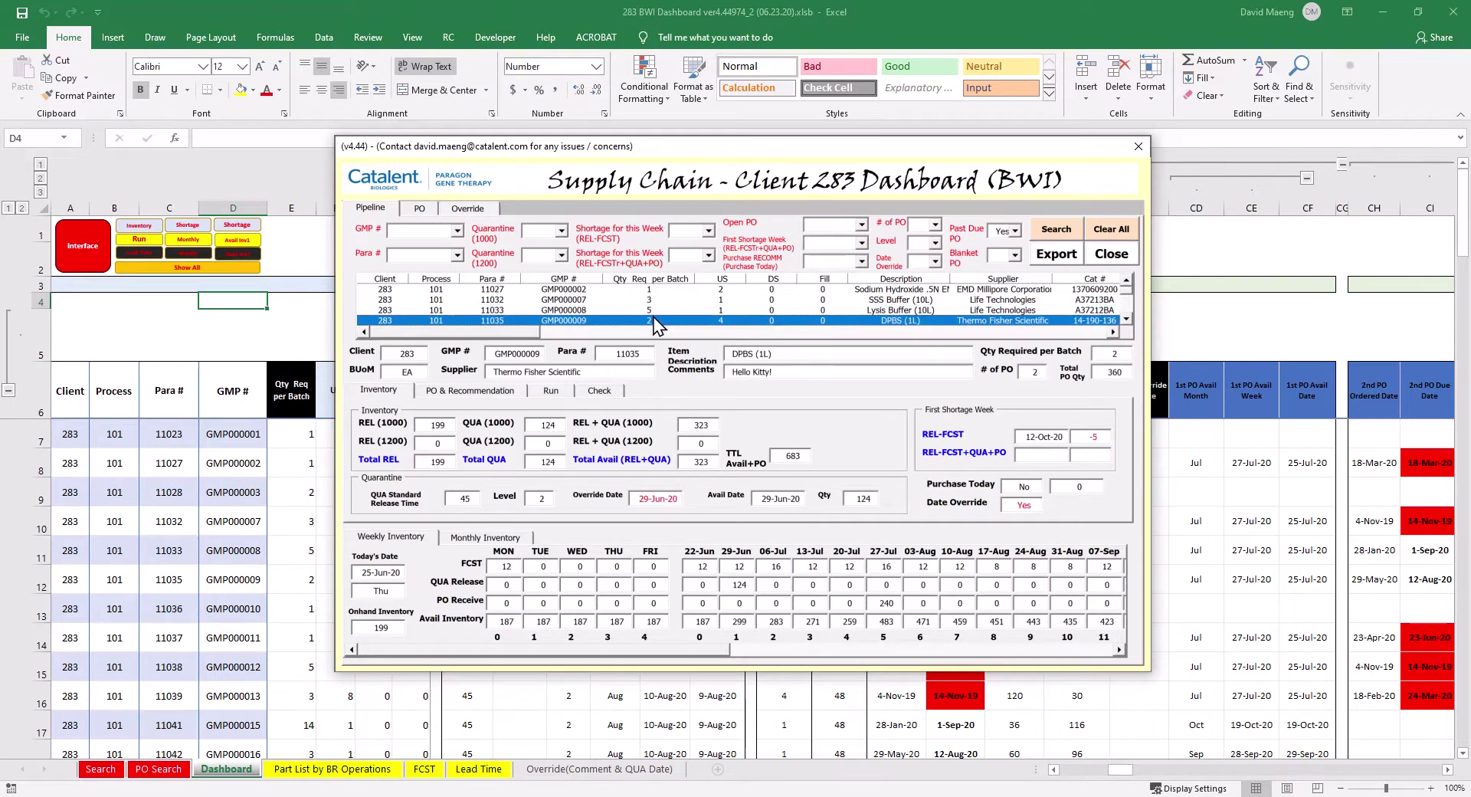
{"action": "left_click", "coordinate": [1127, 319]}
{"action": "left_click", "coordinate": [1127, 319]}
{"action": "left_click", "coordinate": [1127, 319]}
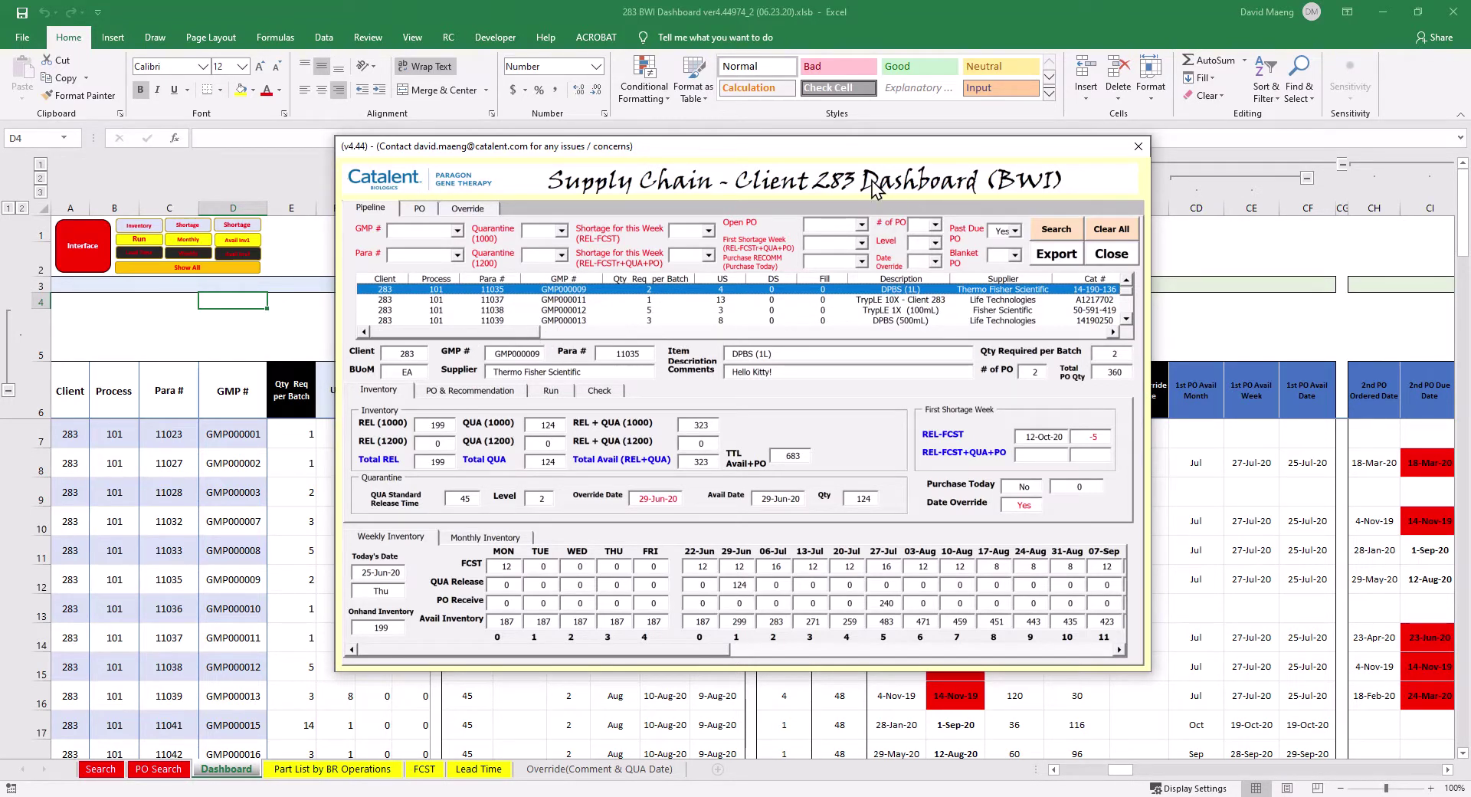
Move the form clear of the Dashboard sheet and select the row 6 headers from Purchase RECOMM Qty.(M) back to Client.
{"action": "left_click_drag", "start_coordinate": [847, 156], "coordinate": [718, 518]}
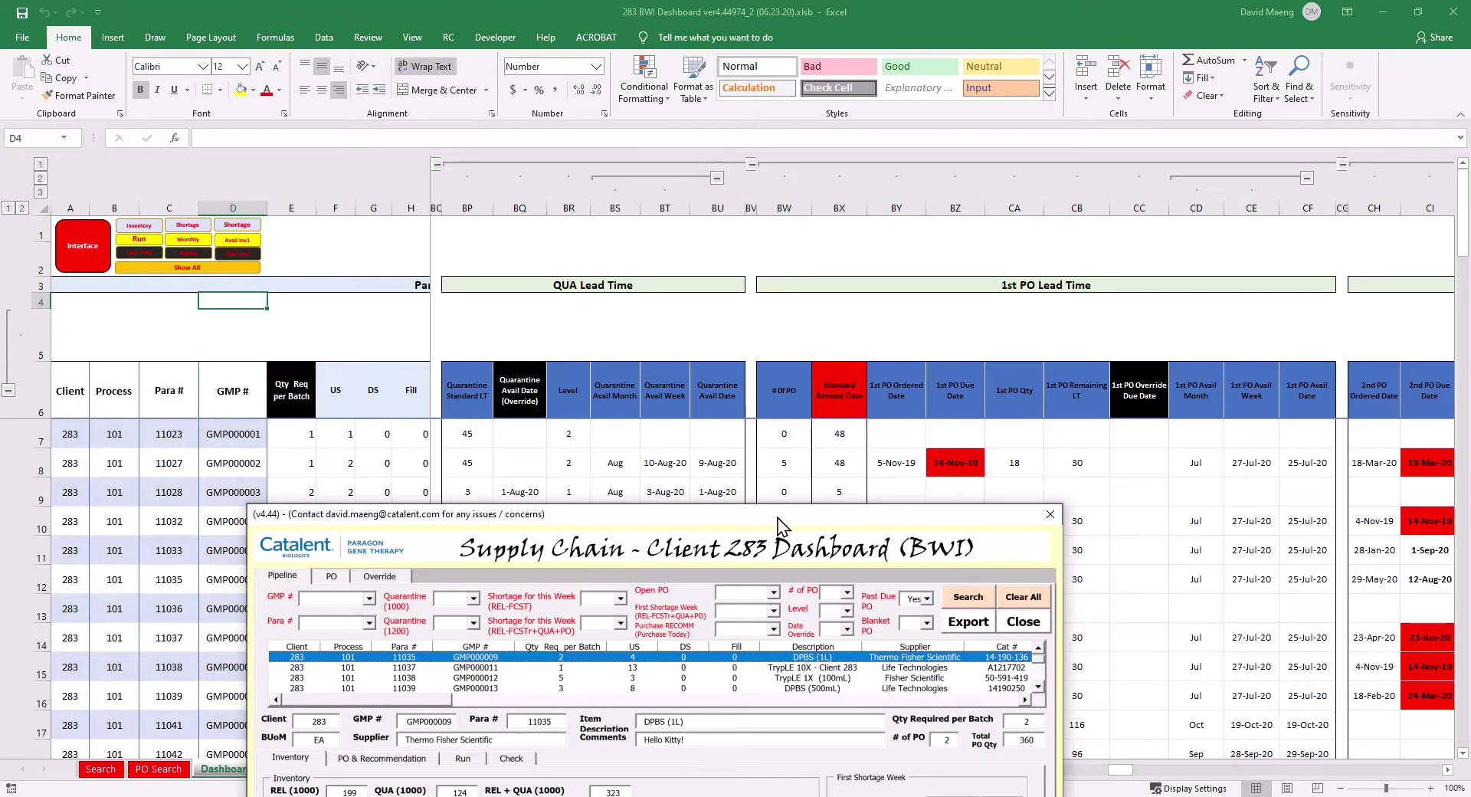
{"action": "left_click_drag", "start_coordinate": [778, 525], "coordinate": [737, 654]}
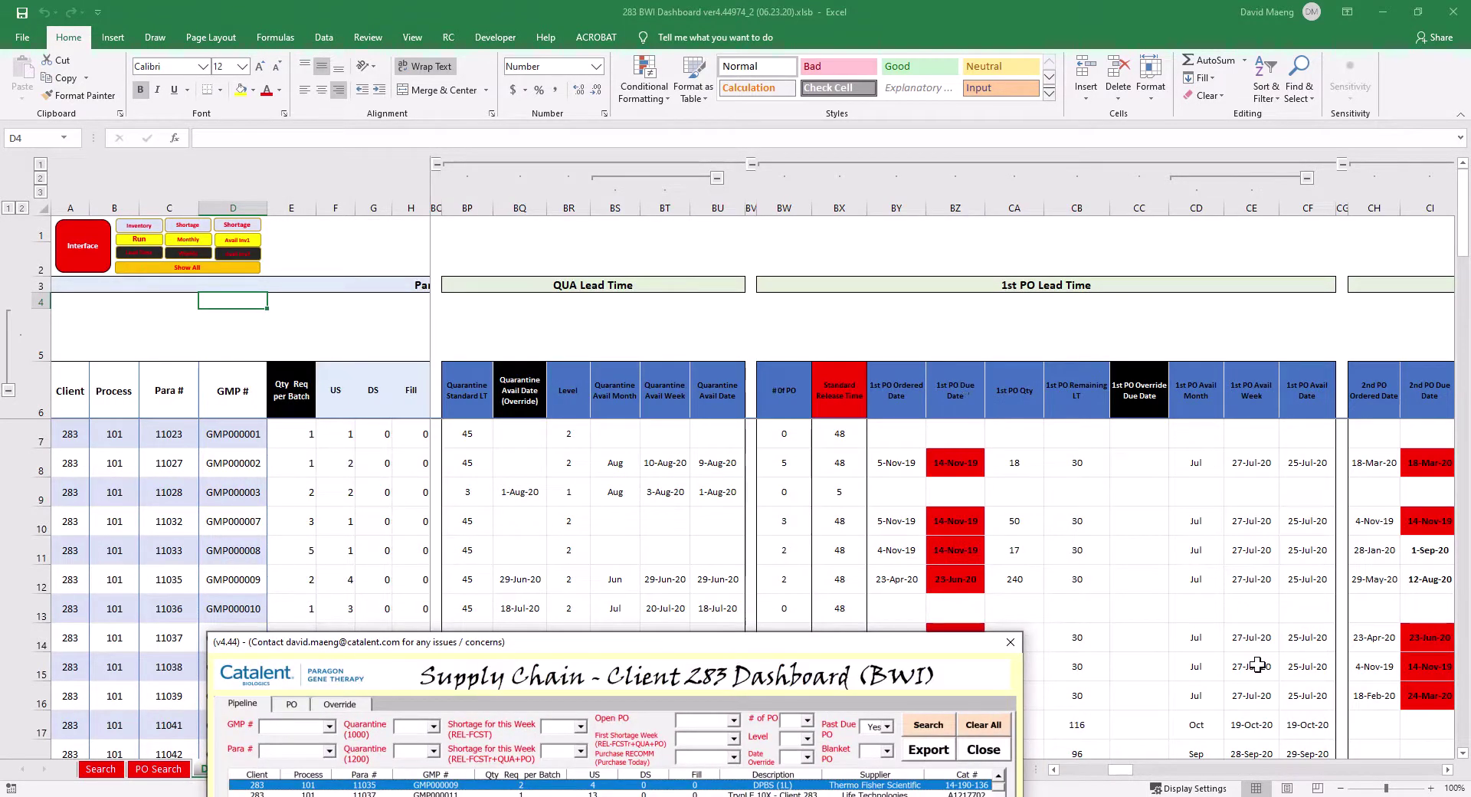
{"action": "left_click_drag", "start_coordinate": [1123, 770], "coordinate": [1429, 778]}
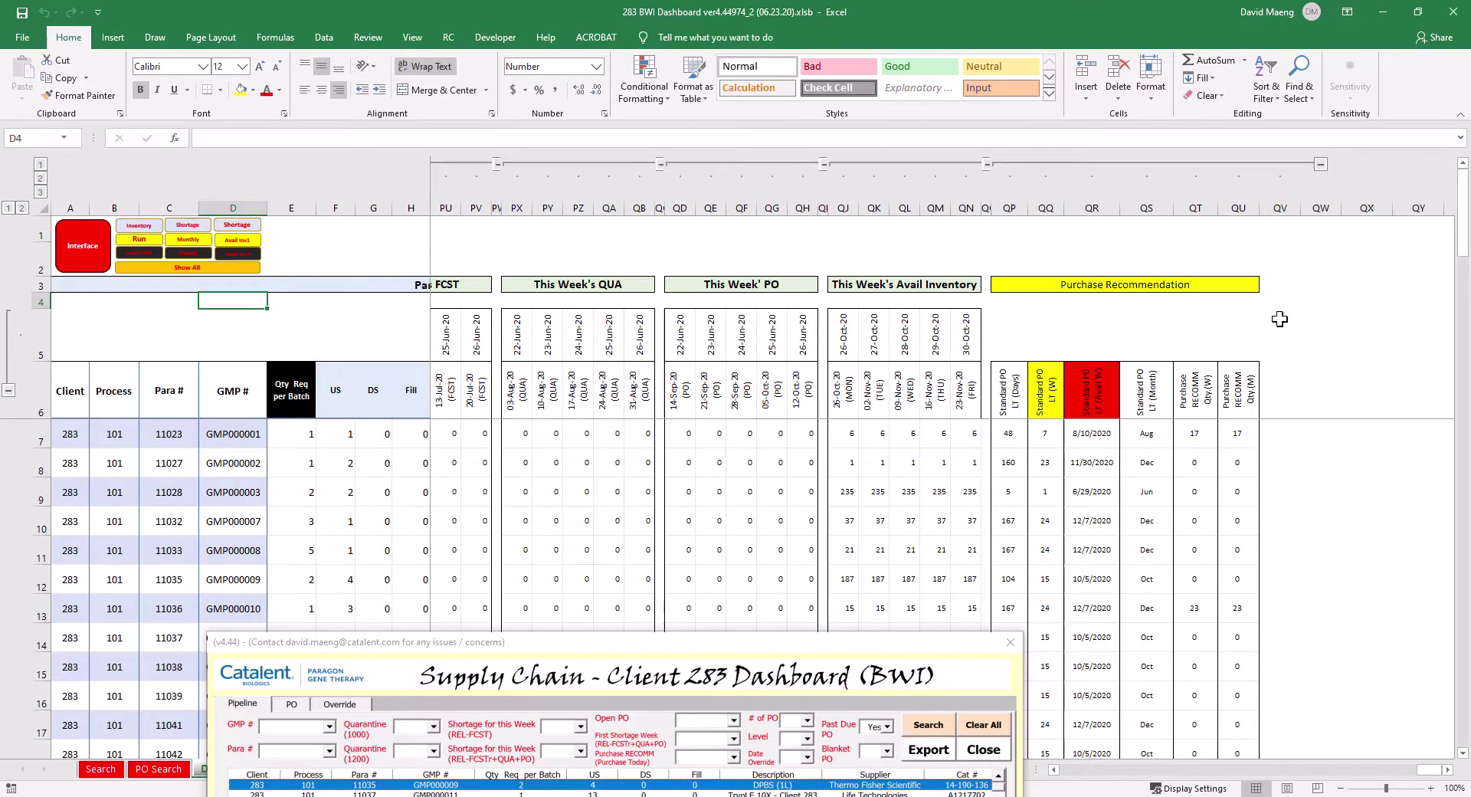
{"action": "left_click", "coordinate": [1245, 393]}
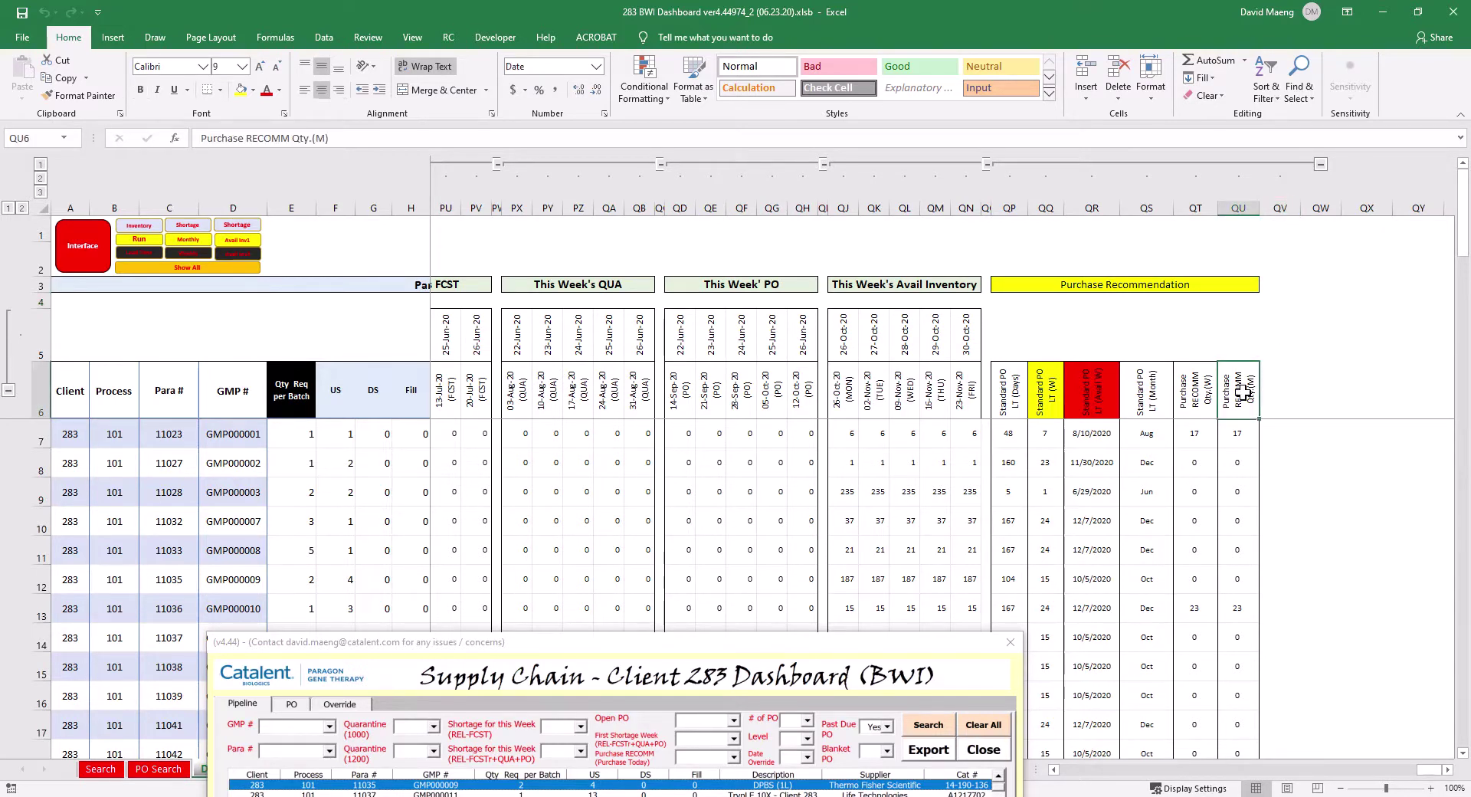
{"action": "key", "text": "ctrl+shift+Left"}
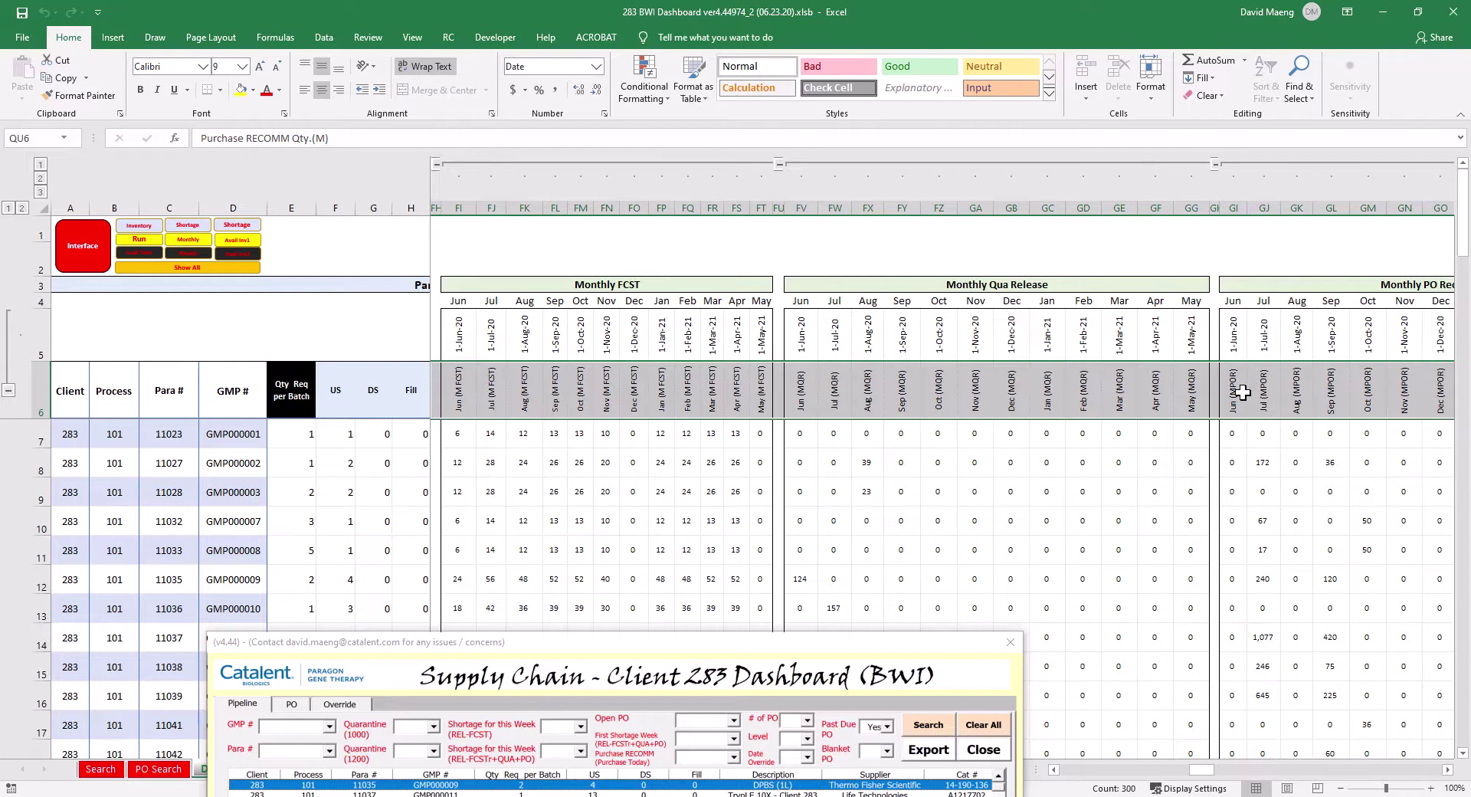
{"action": "key", "text": "ctrl+shift+Left"}
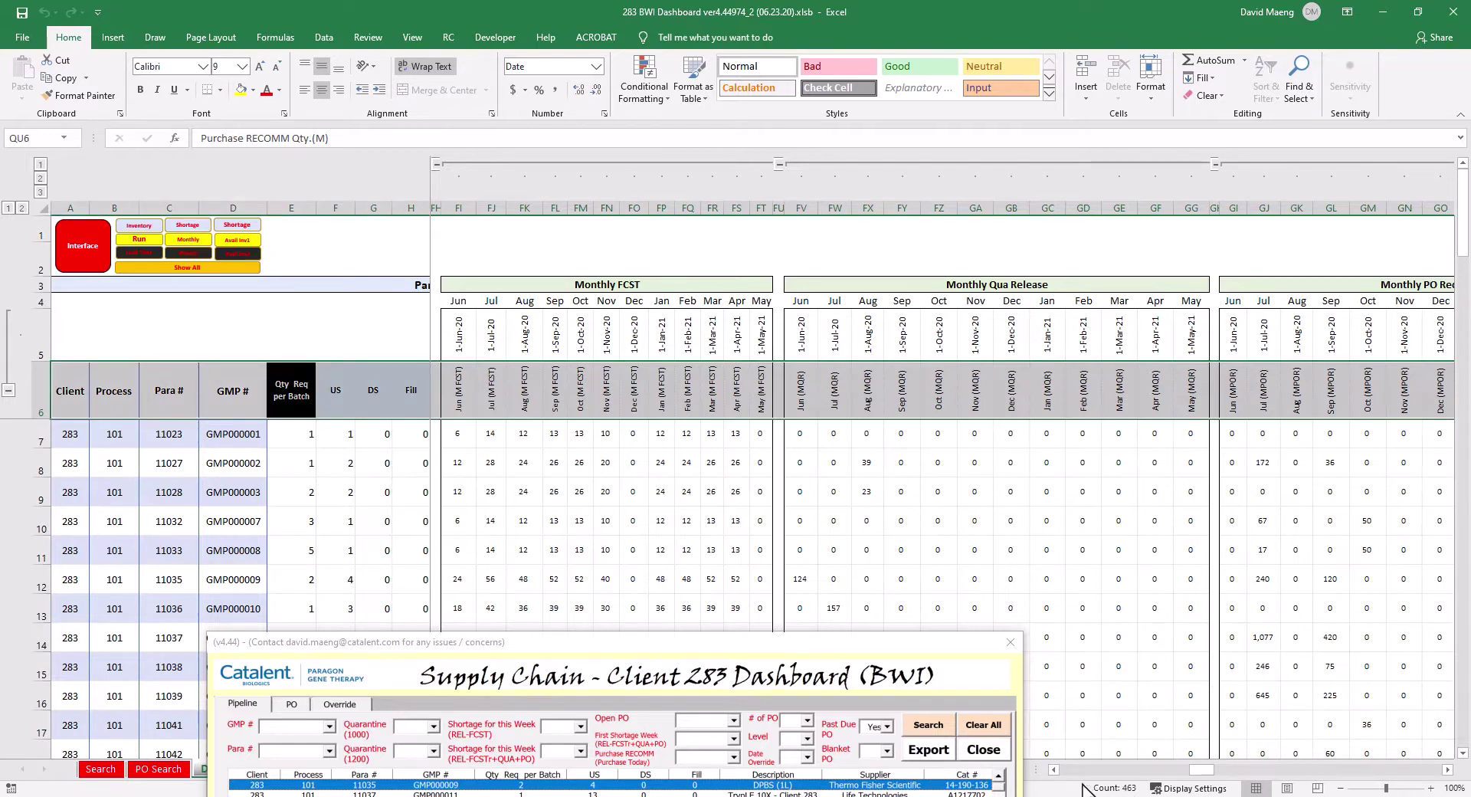
Bring the form back into full view and review GMP000009's monthly and weekly inventory, PO & Recommendation, Run and Check details.
{"action": "left_click_drag", "start_coordinate": [771, 646], "coordinate": [1030, 157]}
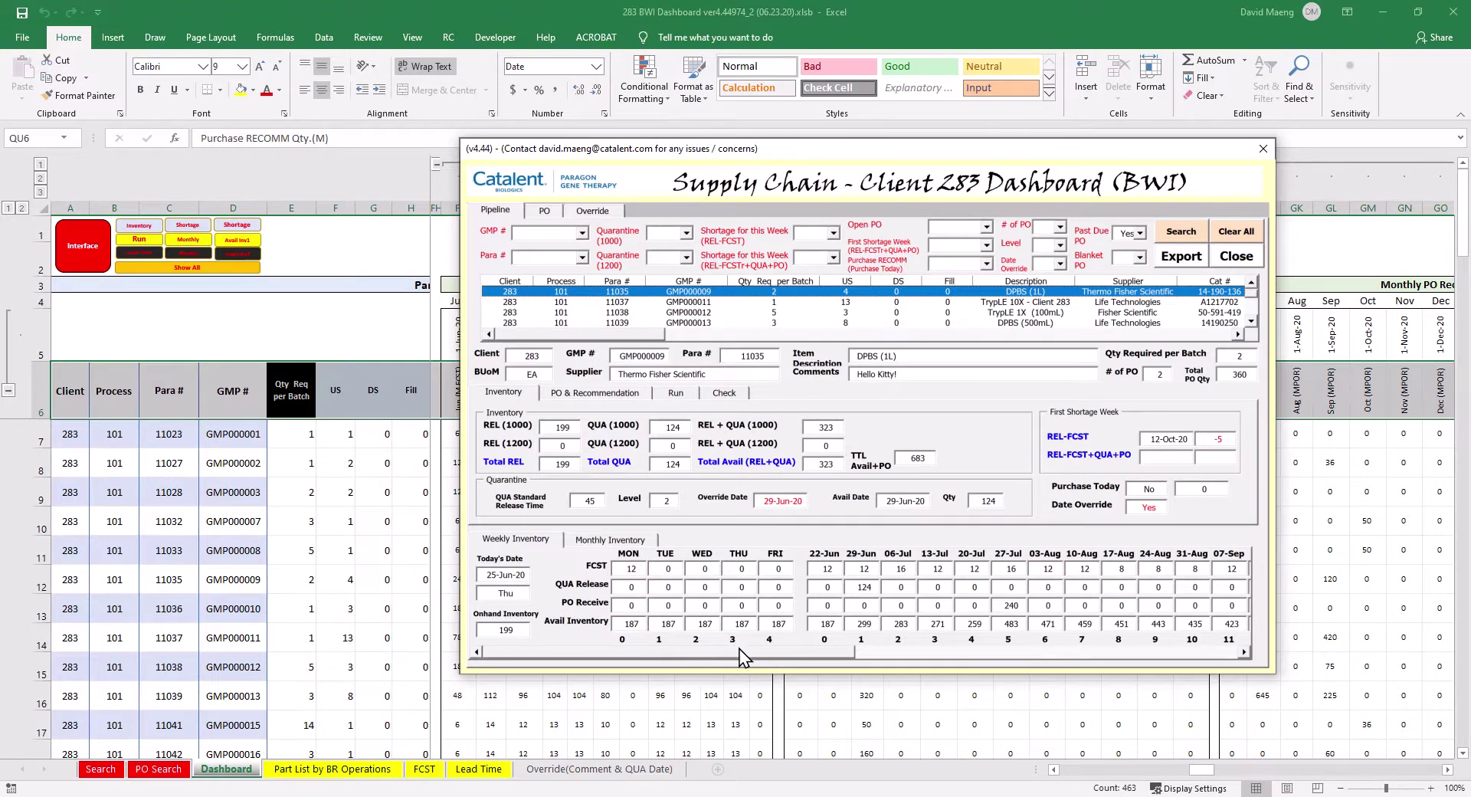
{"action": "left_click", "coordinate": [591, 543]}
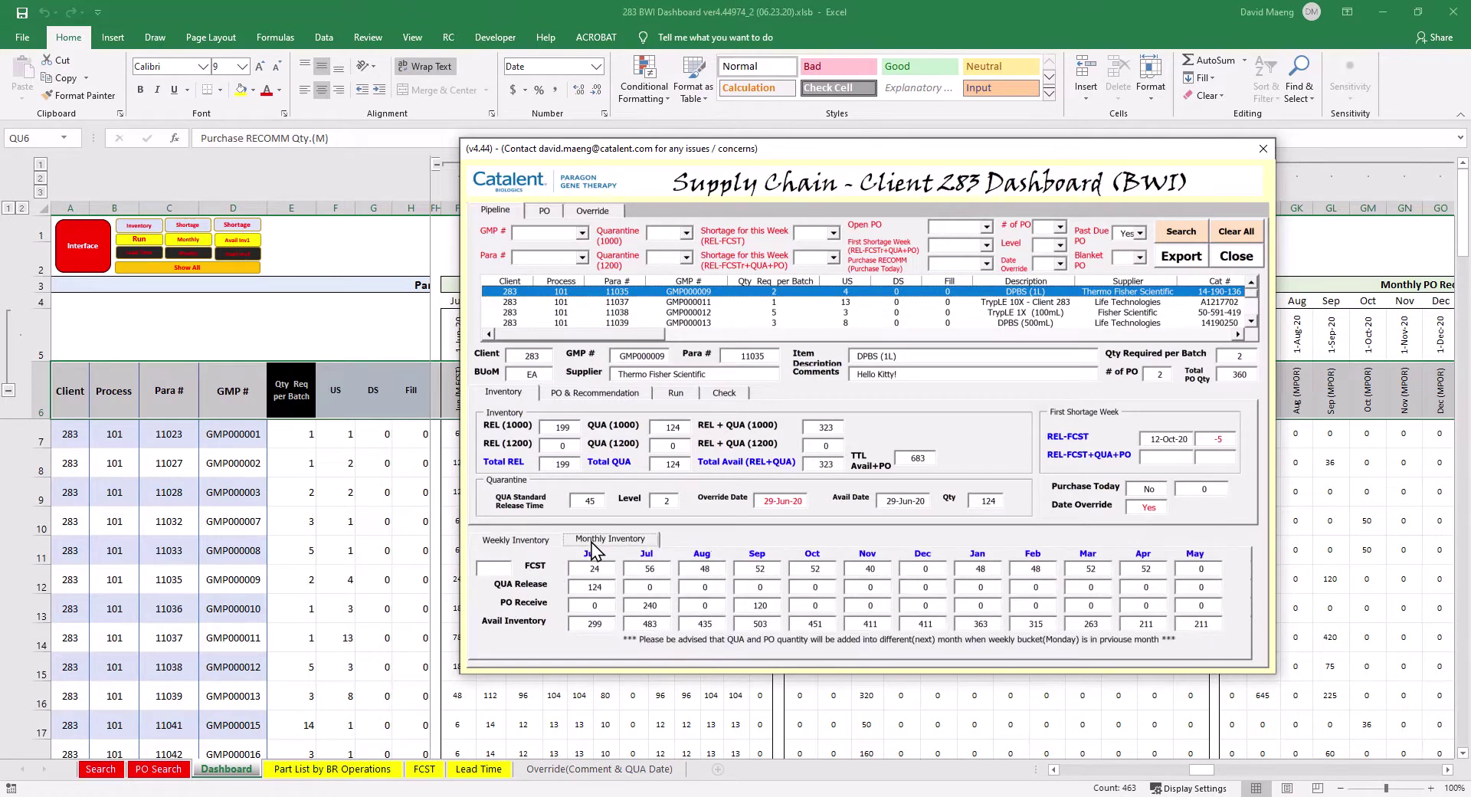
{"action": "left_click", "coordinate": [544, 540]}
{"action": "left_click", "coordinate": [558, 392]}
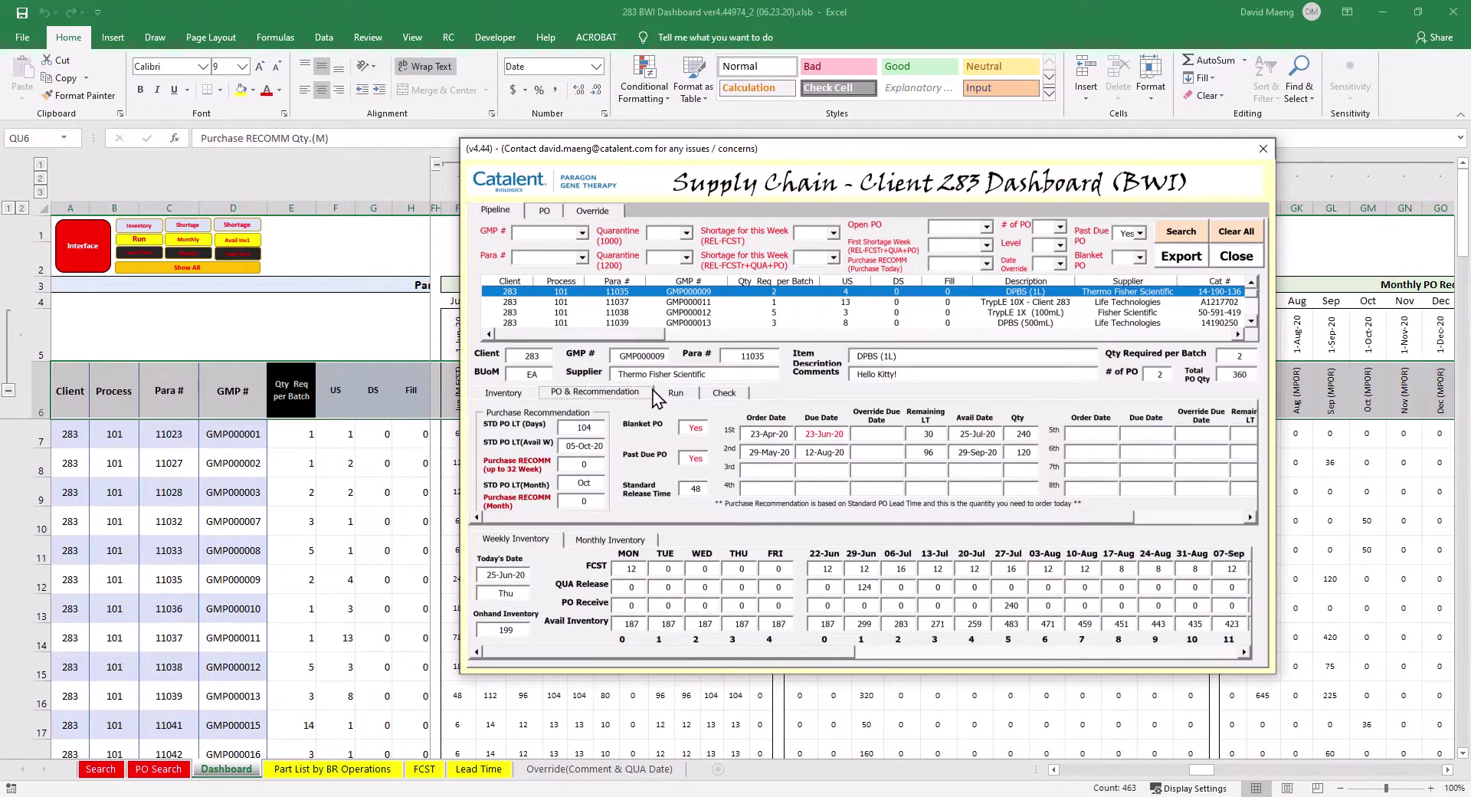
{"action": "left_click", "coordinate": [678, 394]}
{"action": "left_click", "coordinate": [724, 392]}
{"action": "left_click", "coordinate": [678, 393]}
{"action": "left_click", "coordinate": [594, 392]}
{"action": "left_click", "coordinate": [505, 392]}
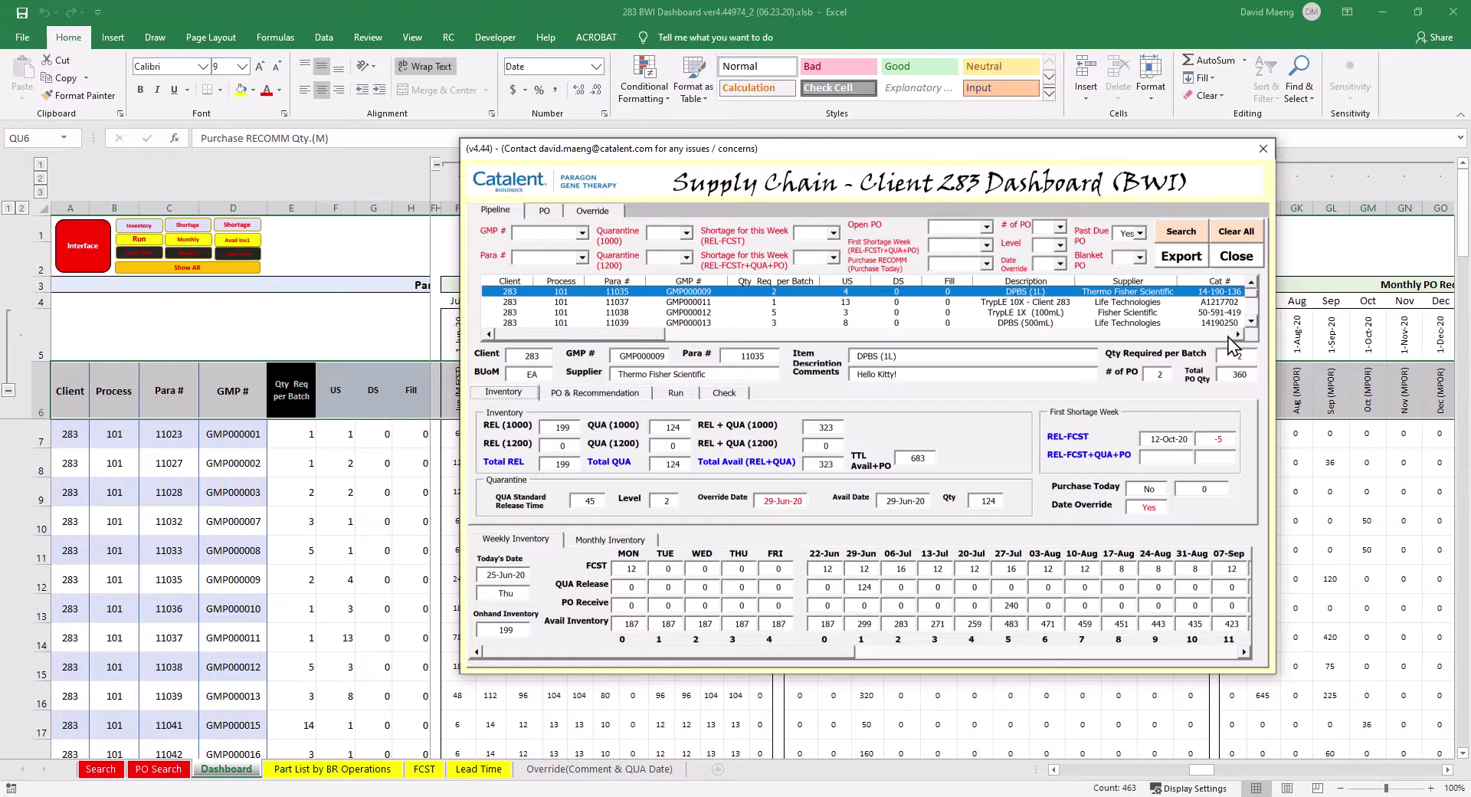
Reposition the form and select GMP000012 in the Pipeline results after viewing GMP000011.
{"action": "left_click_drag", "start_coordinate": [821, 163], "coordinate": [575, 199]}
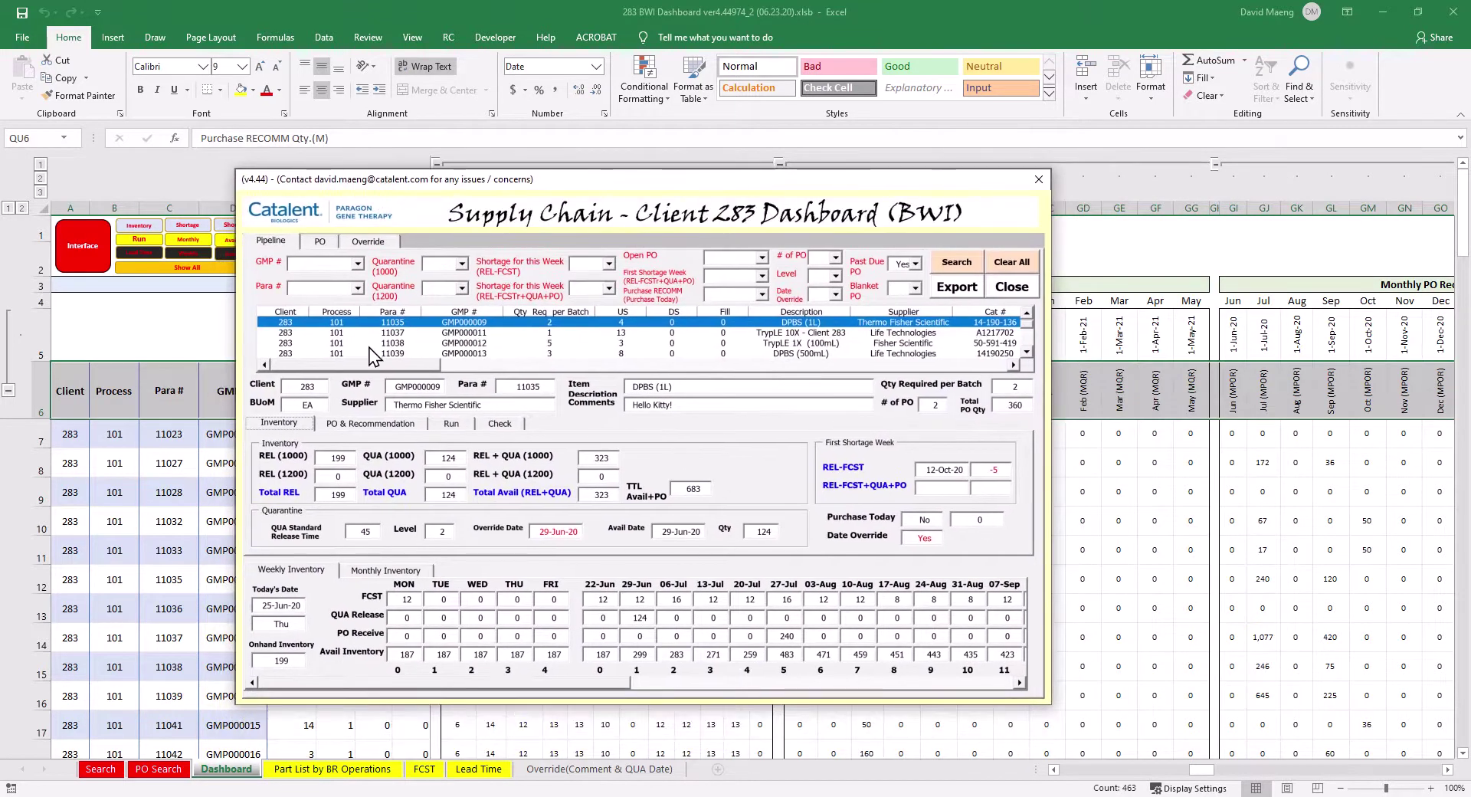
{"action": "left_click", "coordinate": [354, 335]}
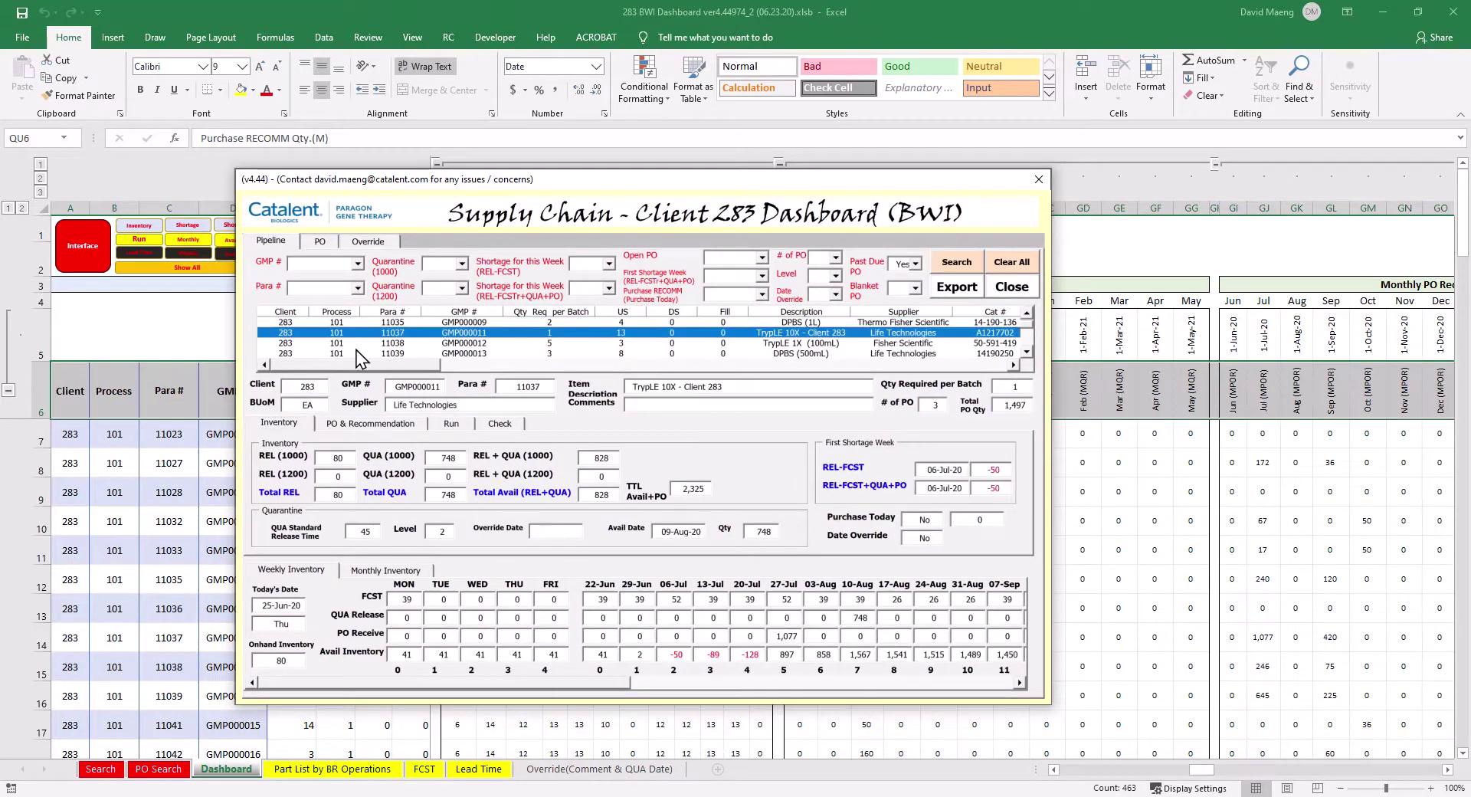
{"action": "left_click", "coordinate": [402, 343]}
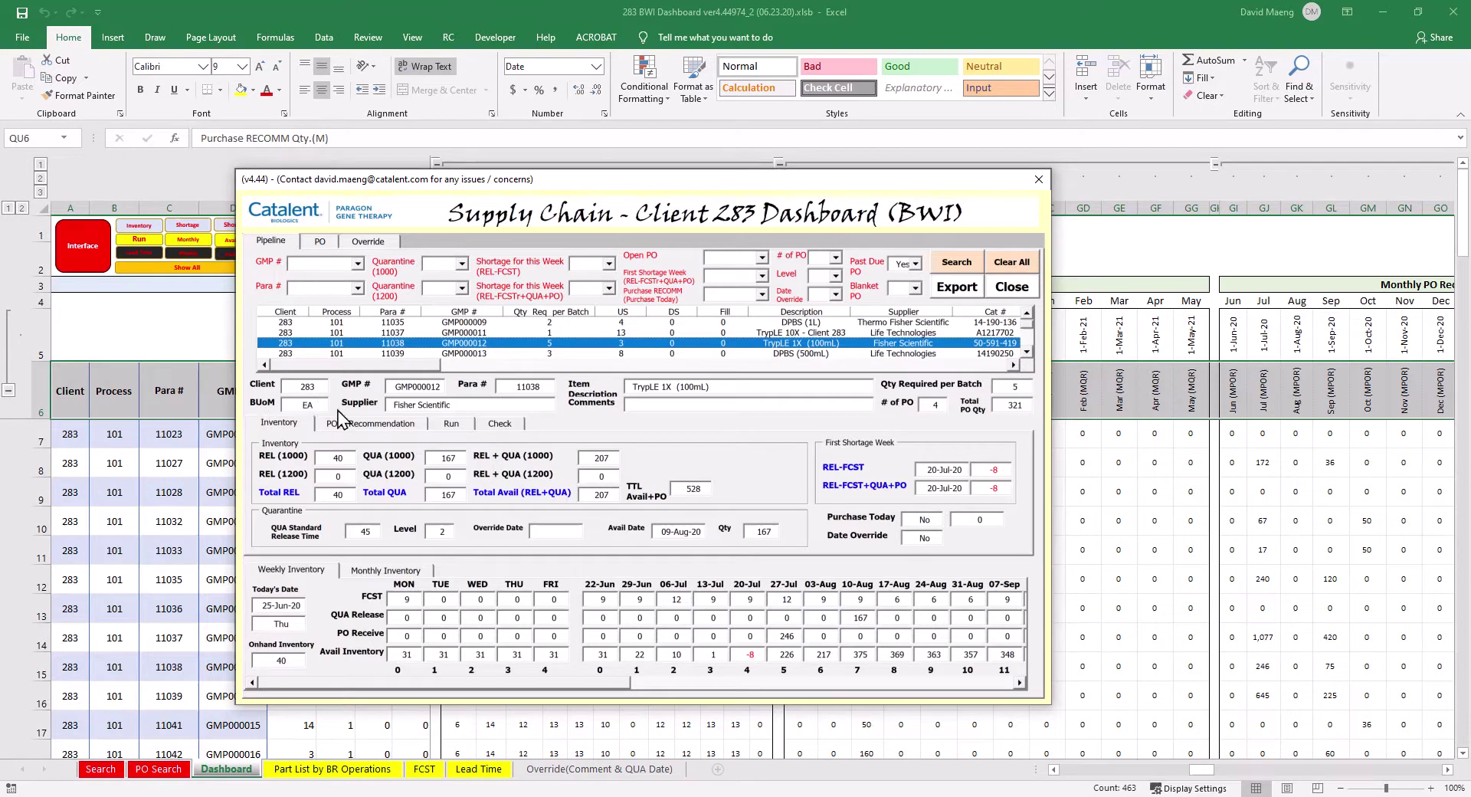
Examine GMP000012's GMP #, Para #, item description, comments, quantity per batch, total PO quantity and number of POs.
{"action": "left_click_drag", "start_coordinate": [407, 385], "coordinate": [441, 386]}
{"action": "left_click_drag", "start_coordinate": [515, 386], "coordinate": [539, 391]}
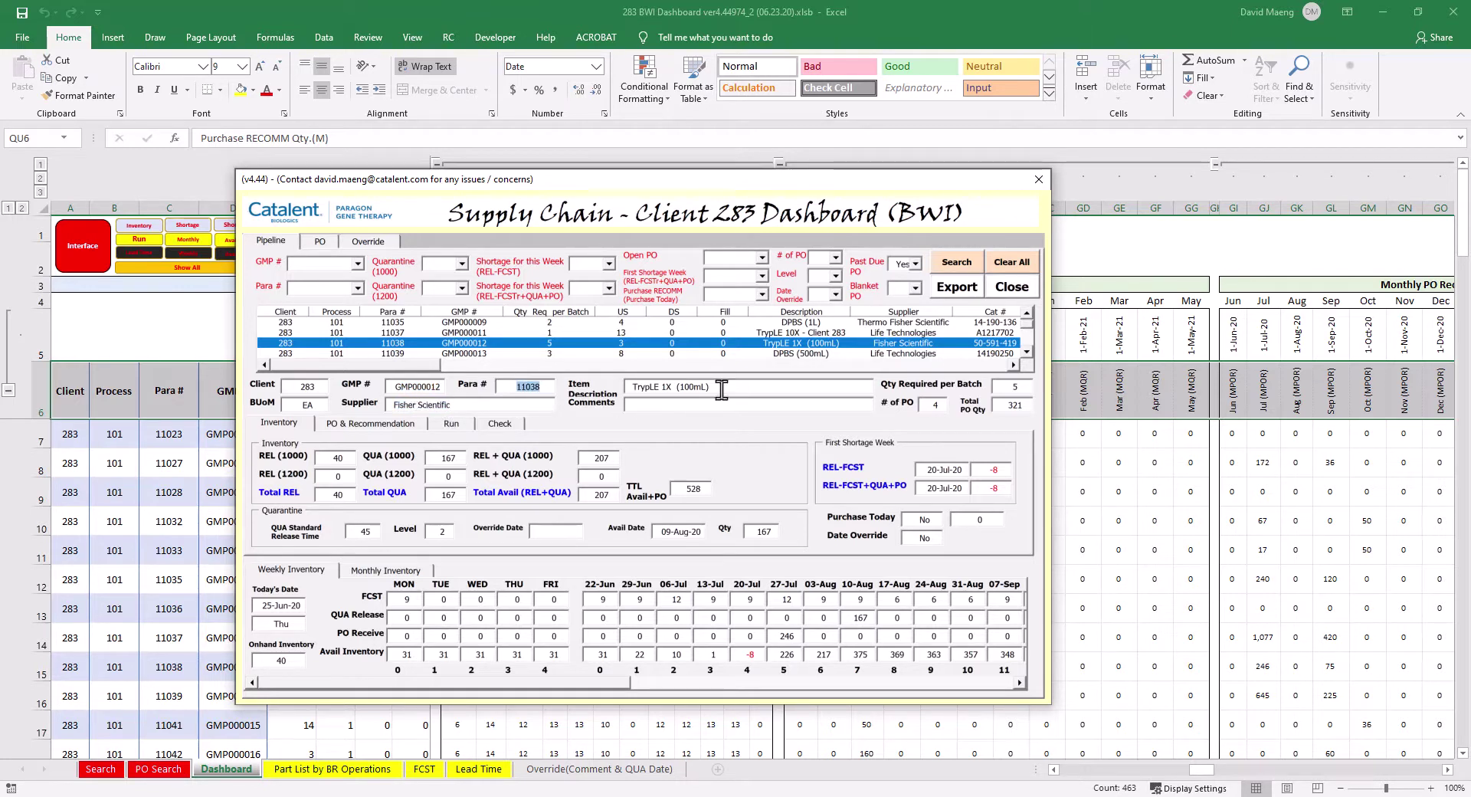
{"action": "left_click_drag", "start_coordinate": [722, 387], "coordinate": [609, 386]}
{"action": "left_click", "coordinate": [671, 406]}
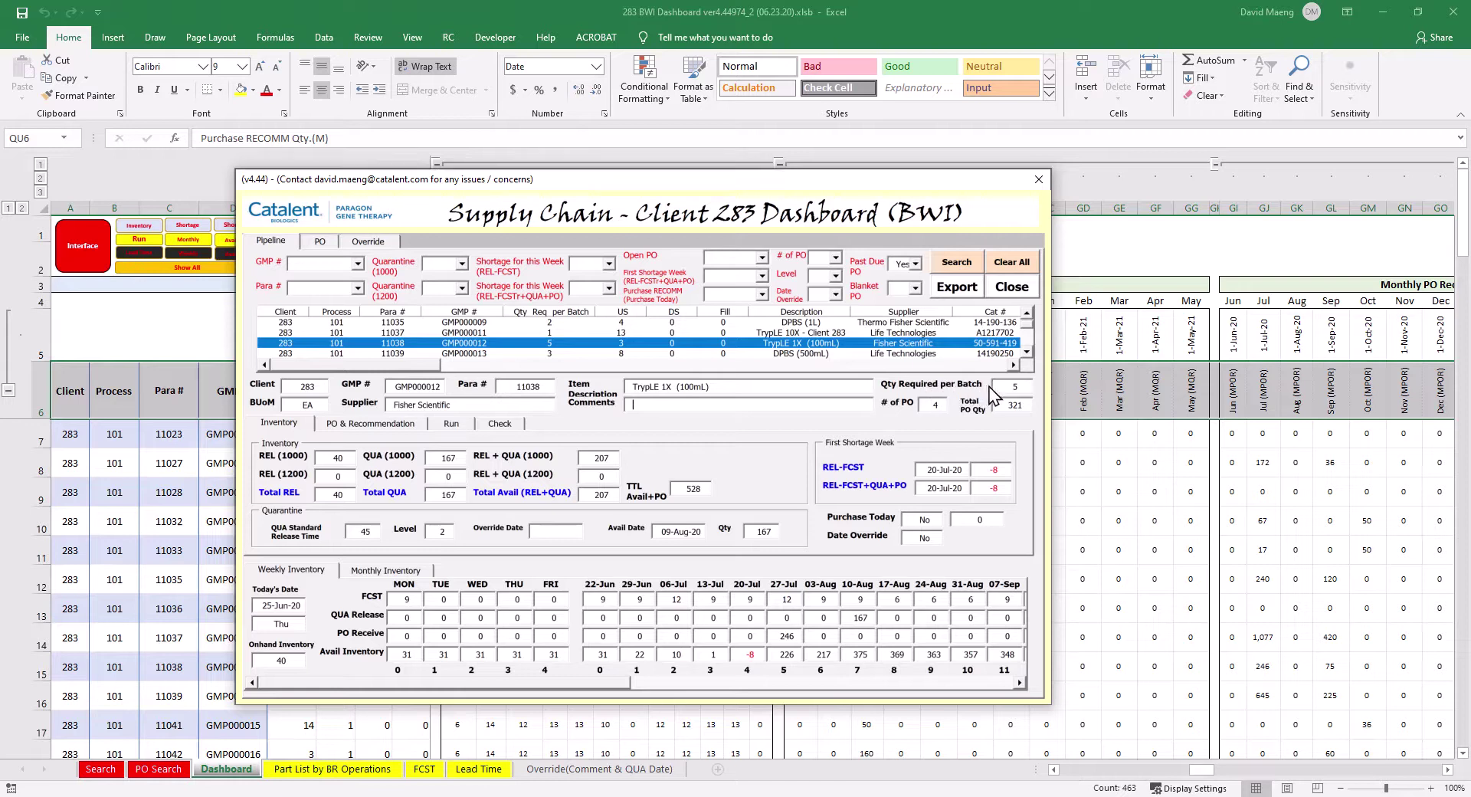
{"action": "left_click_drag", "start_coordinate": [1006, 387], "coordinate": [1019, 386]}
{"action": "left_click_drag", "start_coordinate": [995, 404], "coordinate": [1019, 404]}
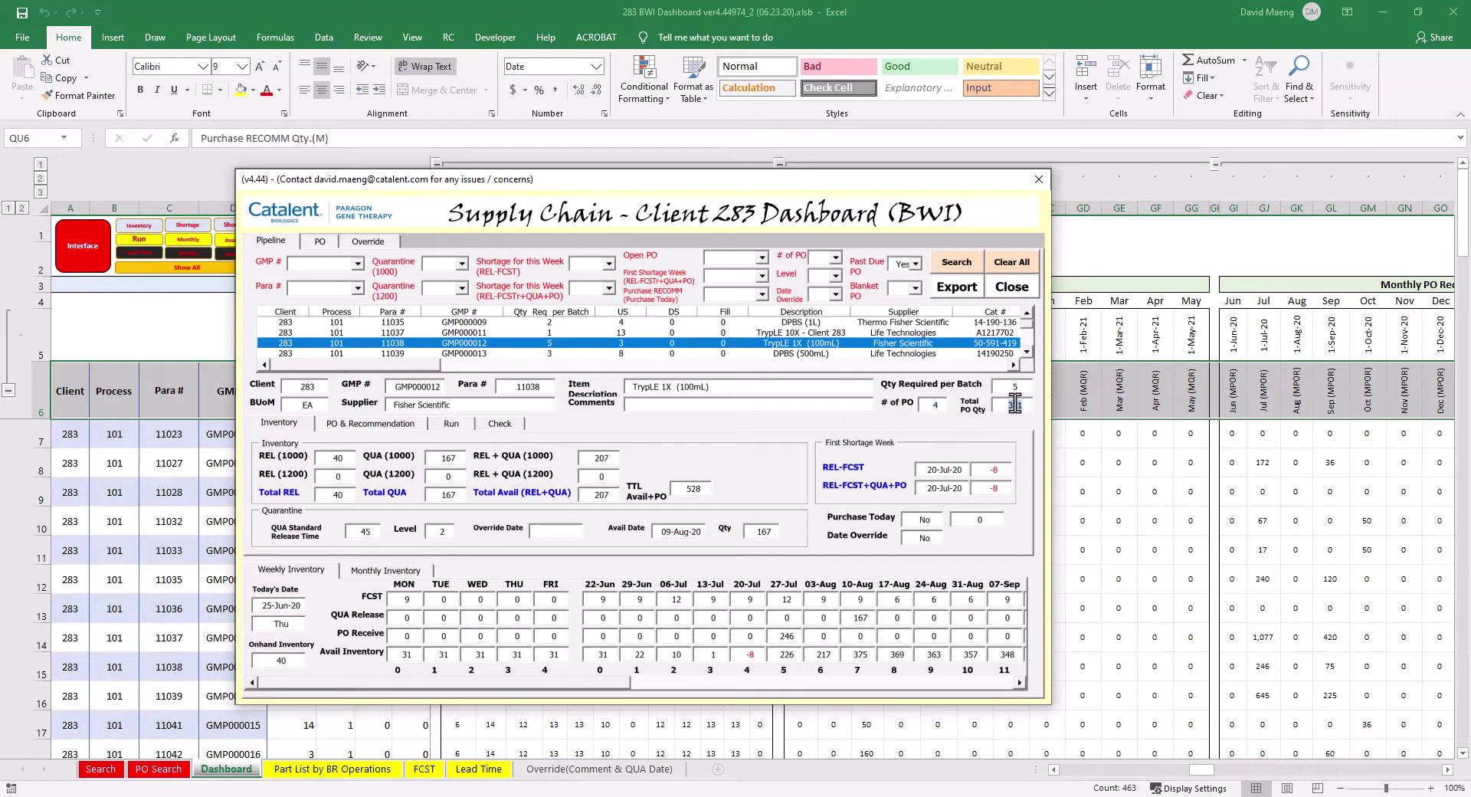
{"action": "double_click", "coordinate": [927, 405]}
Search the PO page for the purchase orders of GMP000012 and dismiss the completion message.
{"action": "left_click", "coordinate": [322, 244]}
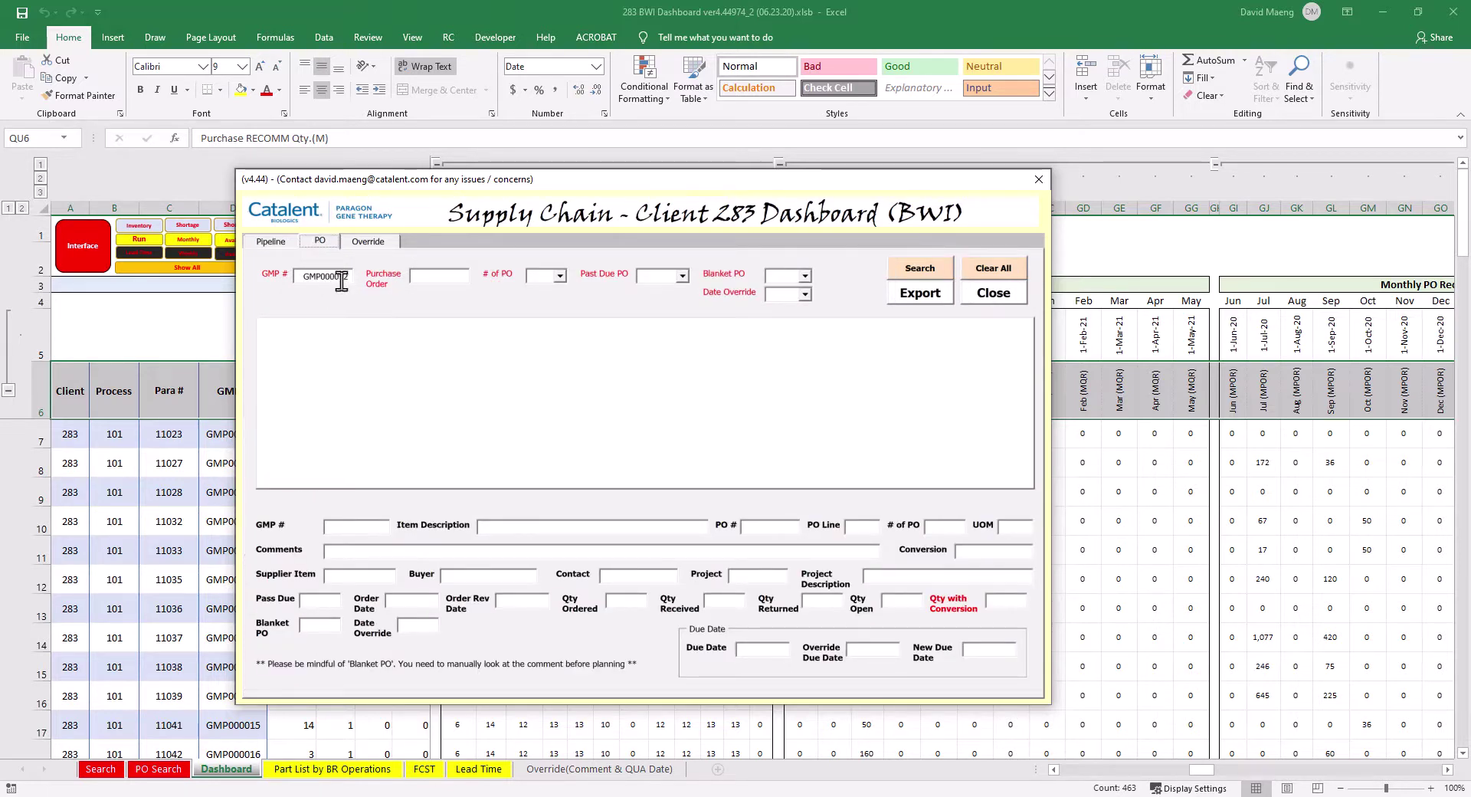
{"action": "left_click", "coordinate": [276, 243]}
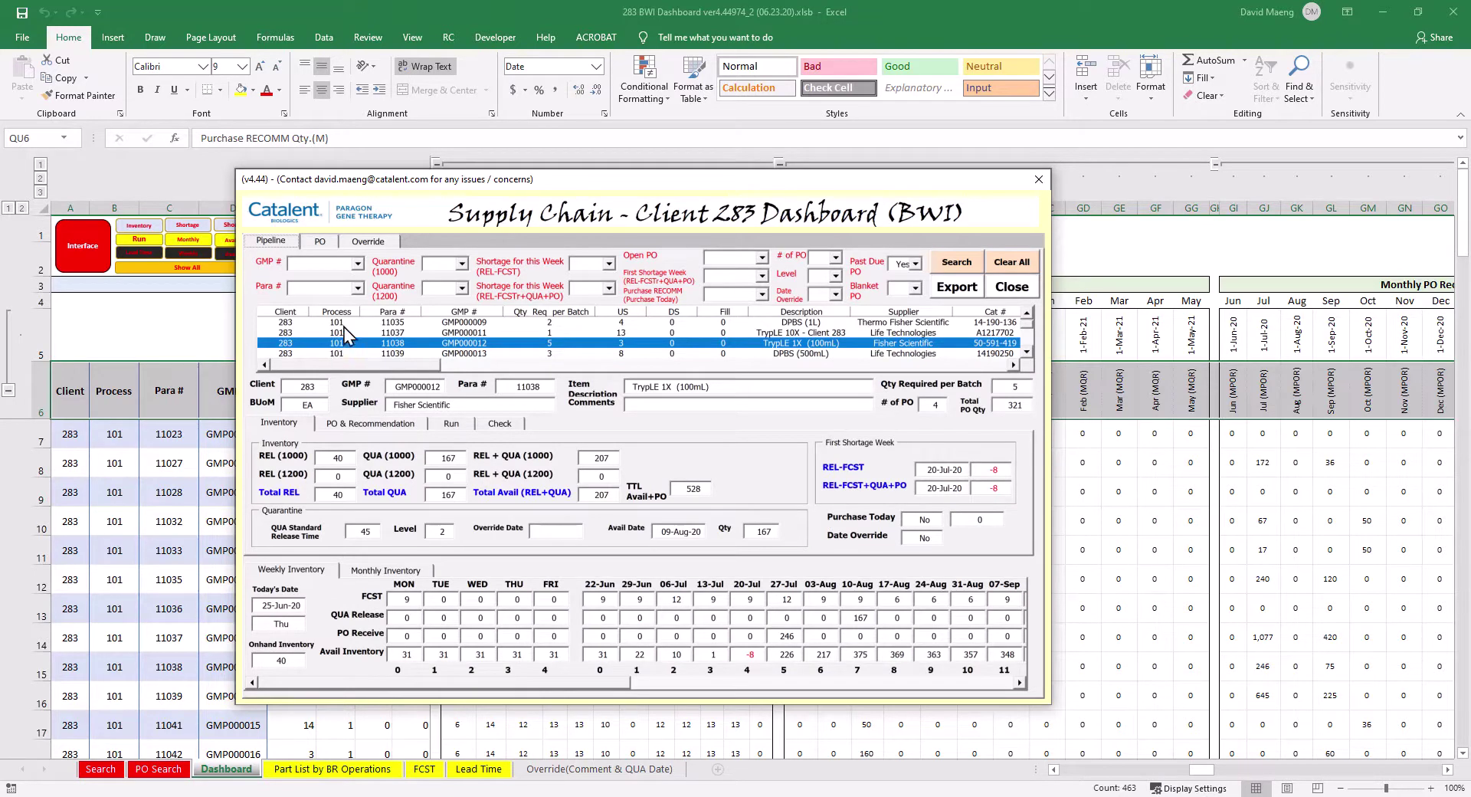
{"action": "left_click", "coordinate": [323, 242]}
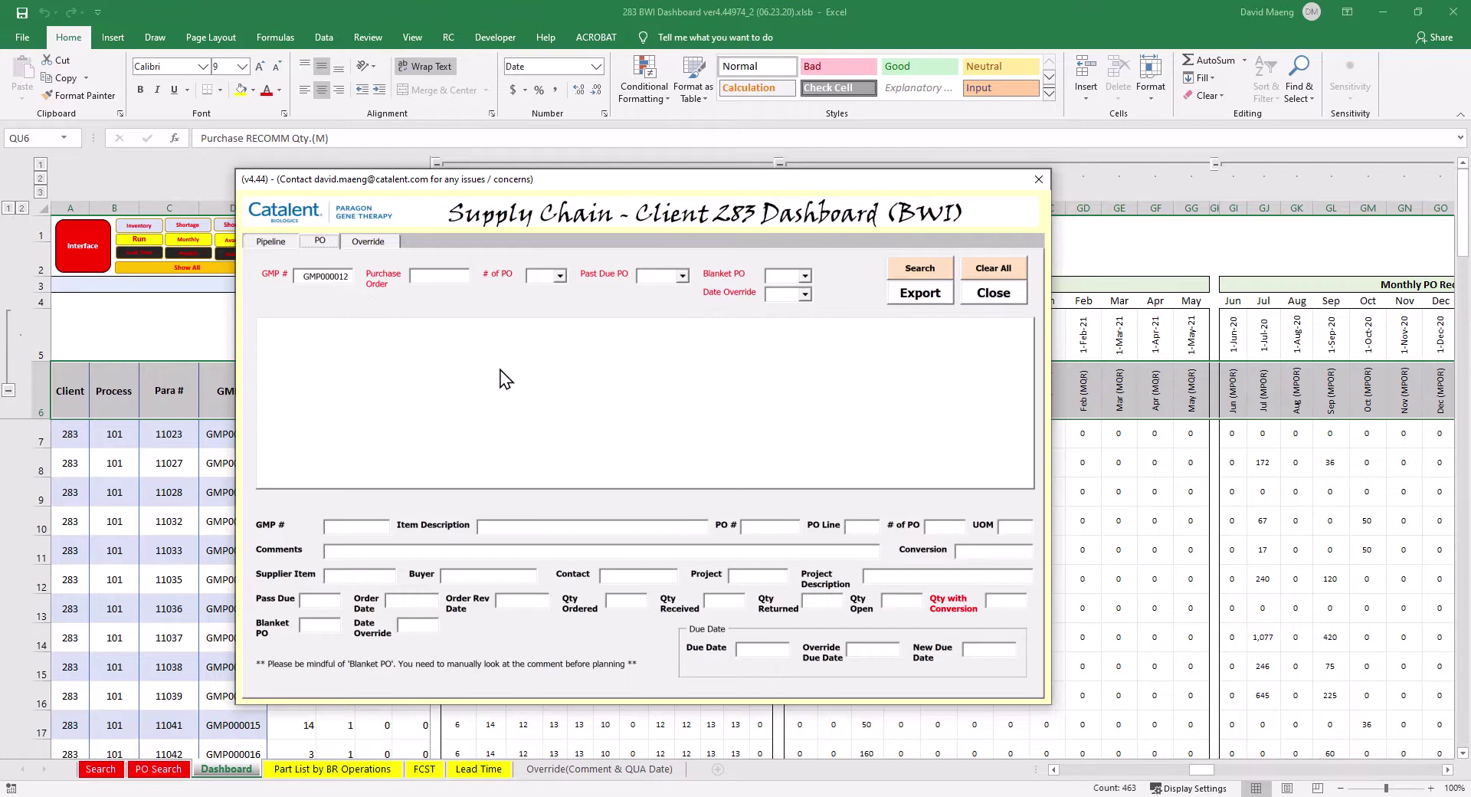
{"action": "left_click", "coordinate": [920, 270]}
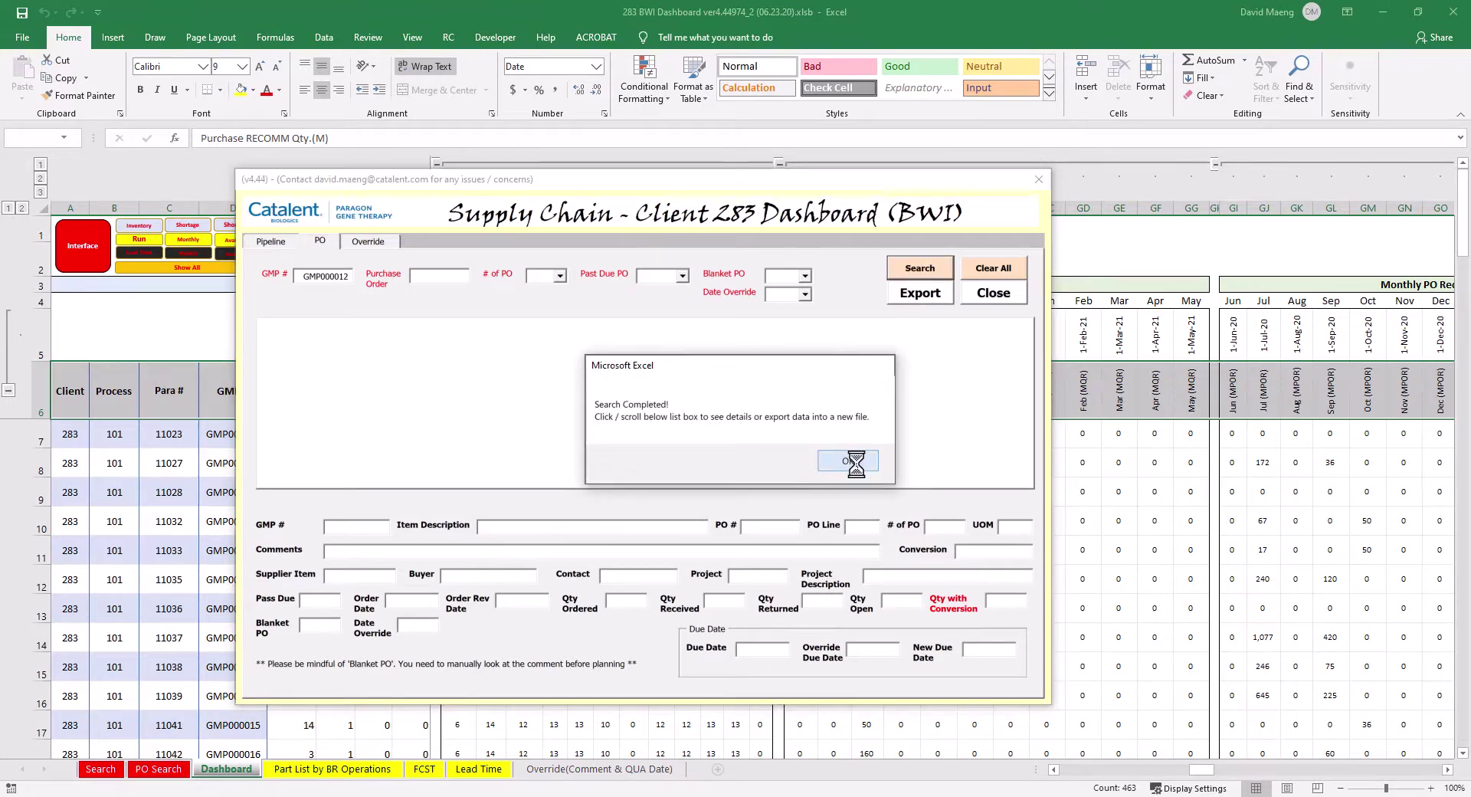
{"action": "left_click", "coordinate": [850, 460]}
Review the details of each GMP000012 purchase order from the first to the last, ending back on GMP0000121.
{"action": "left_click", "coordinate": [596, 335]}
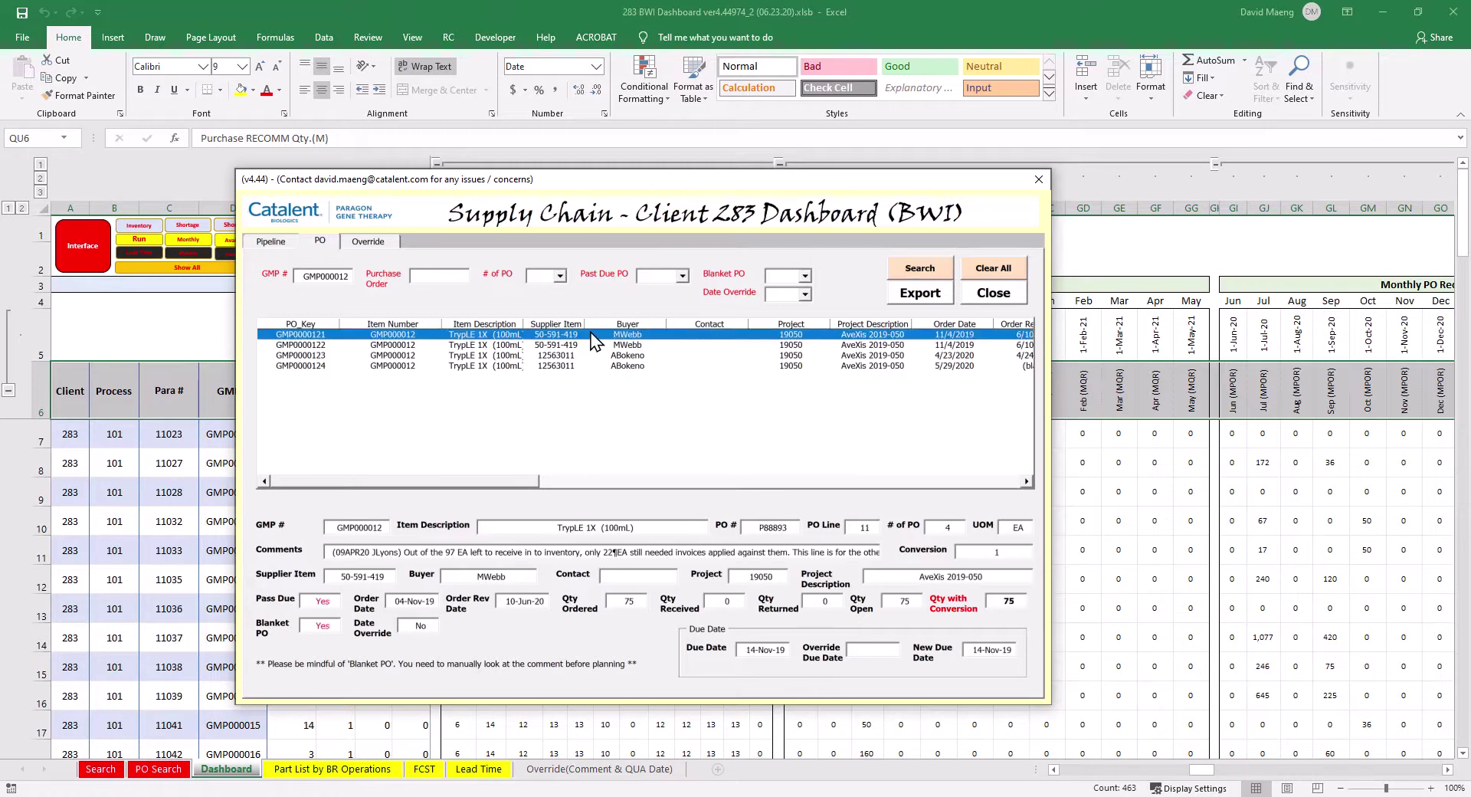
{"action": "left_click", "coordinate": [567, 346]}
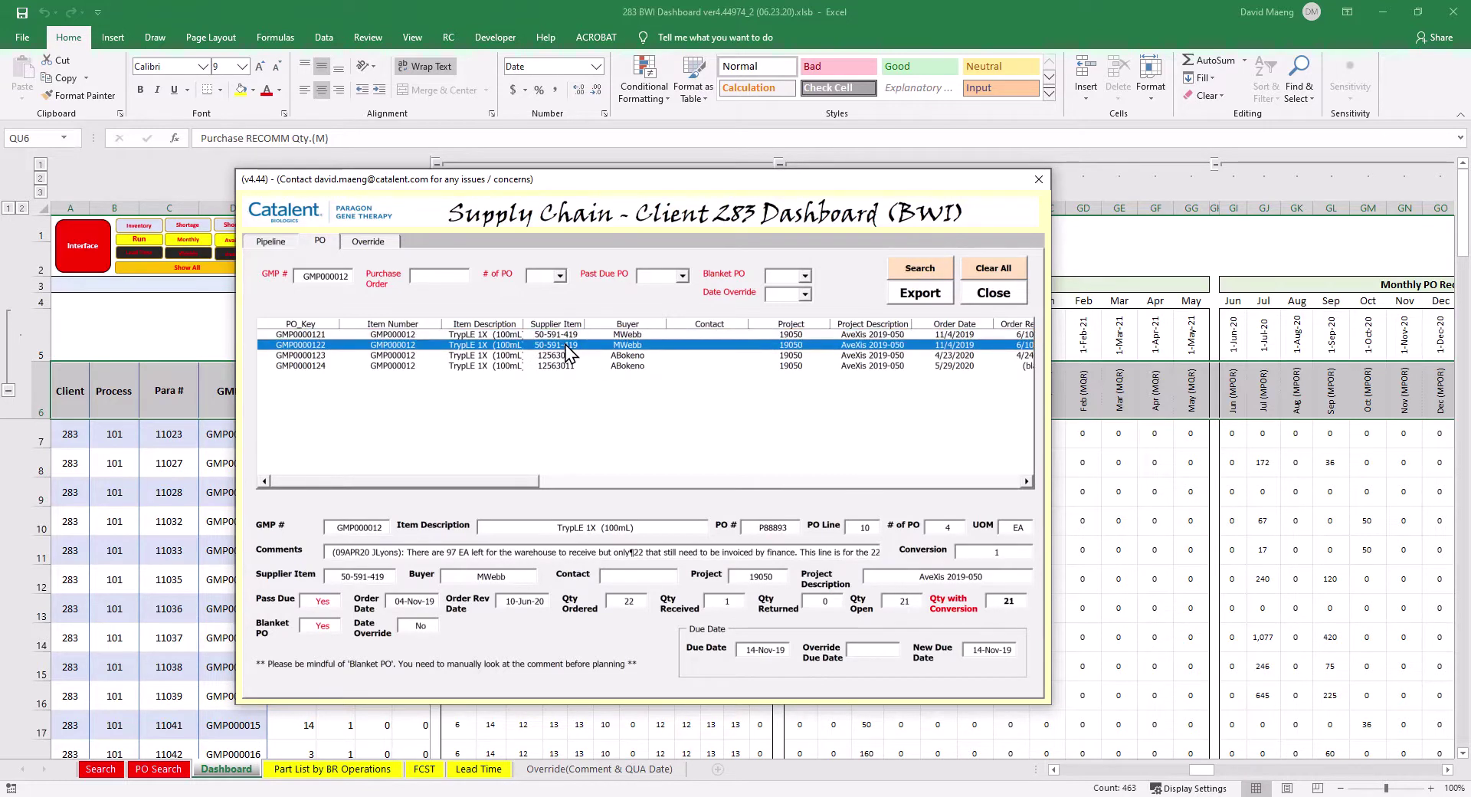
{"action": "left_click", "coordinate": [563, 354]}
{"action": "left_click", "coordinate": [567, 365]}
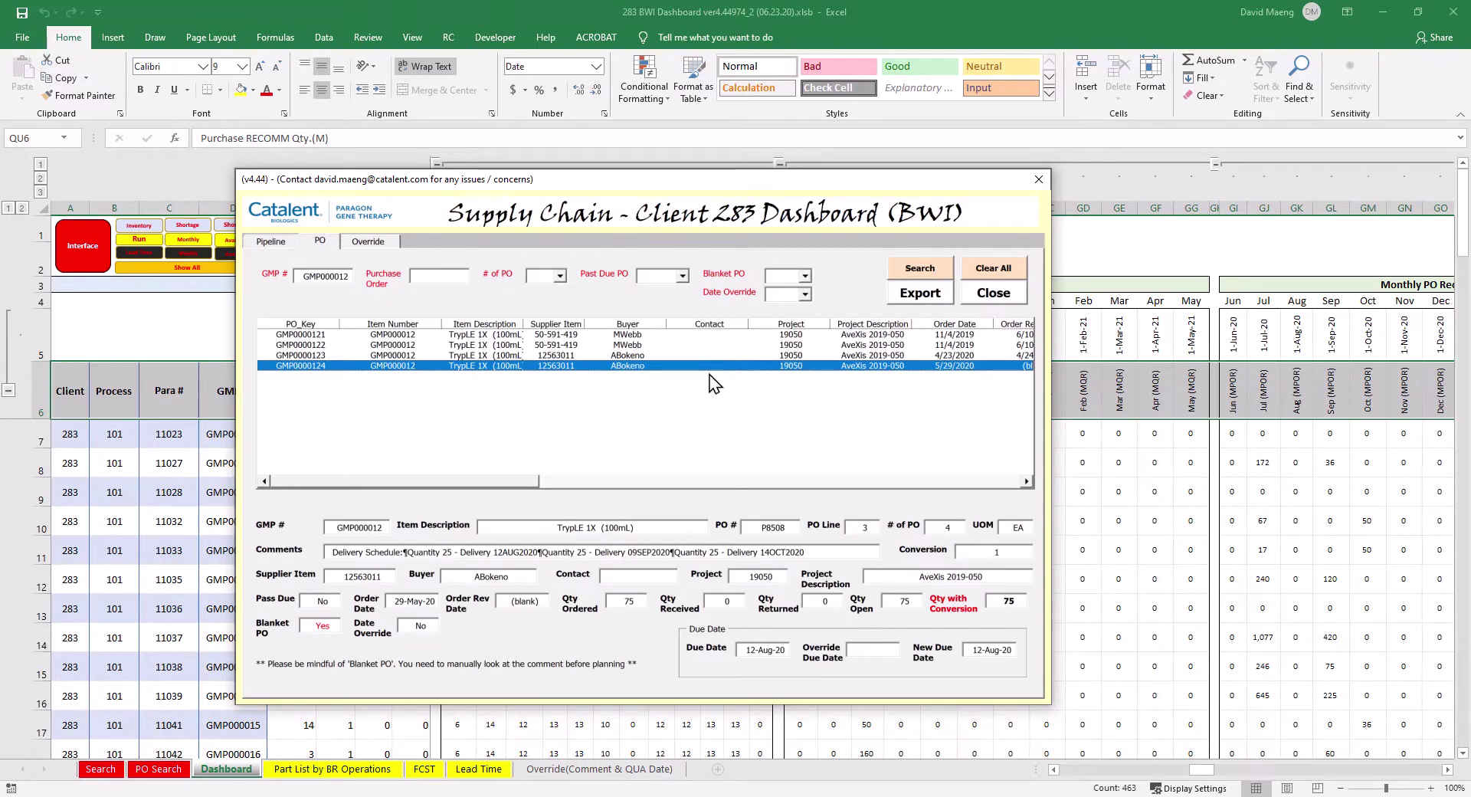
{"action": "left_click", "coordinate": [654, 346]}
{"action": "left_click", "coordinate": [638, 335]}
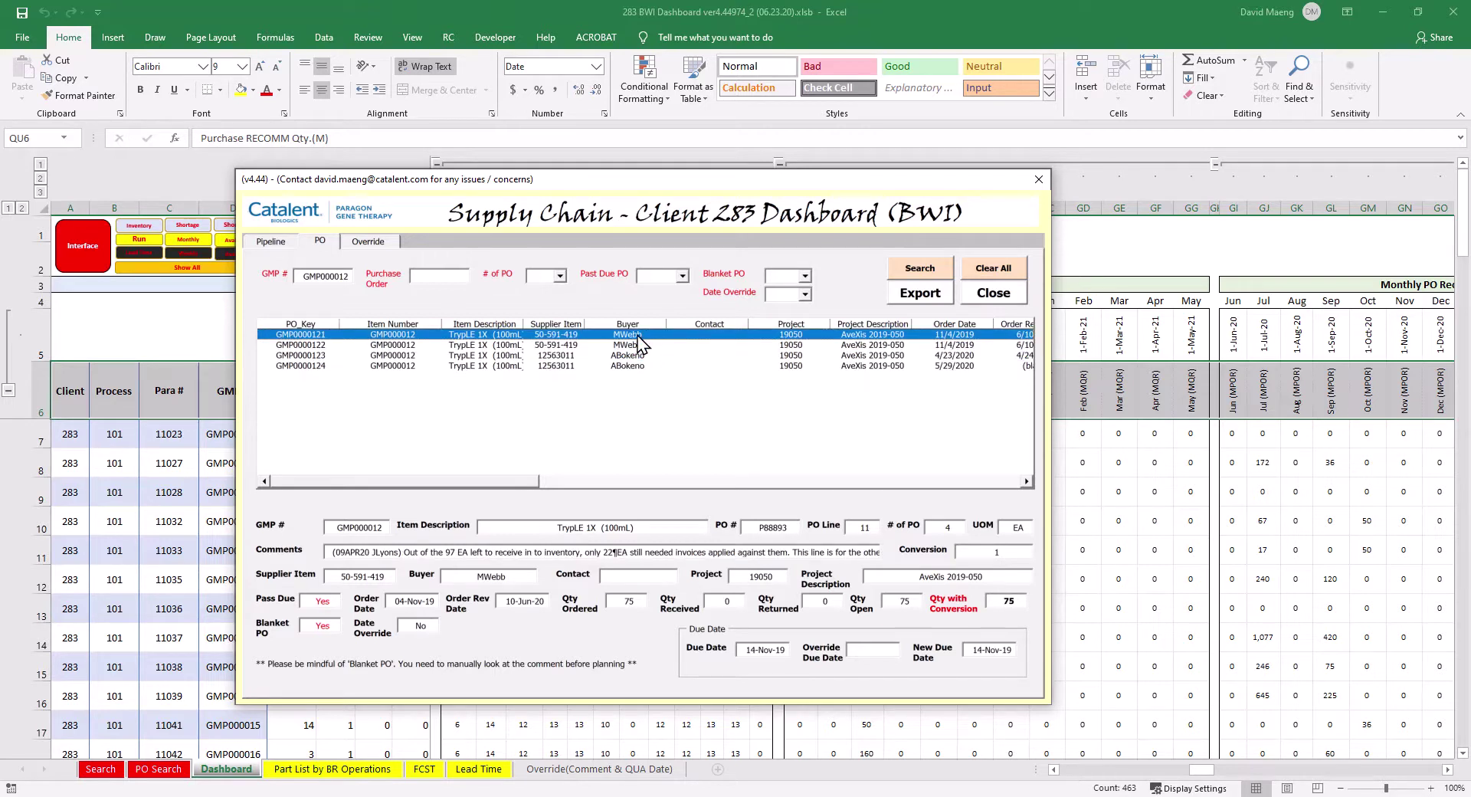
Compare GMP000012's number of POs and total PO quantity on the Pipeline page with its PO page orders, ending on GMP0000122.
{"action": "left_click", "coordinate": [270, 240]}
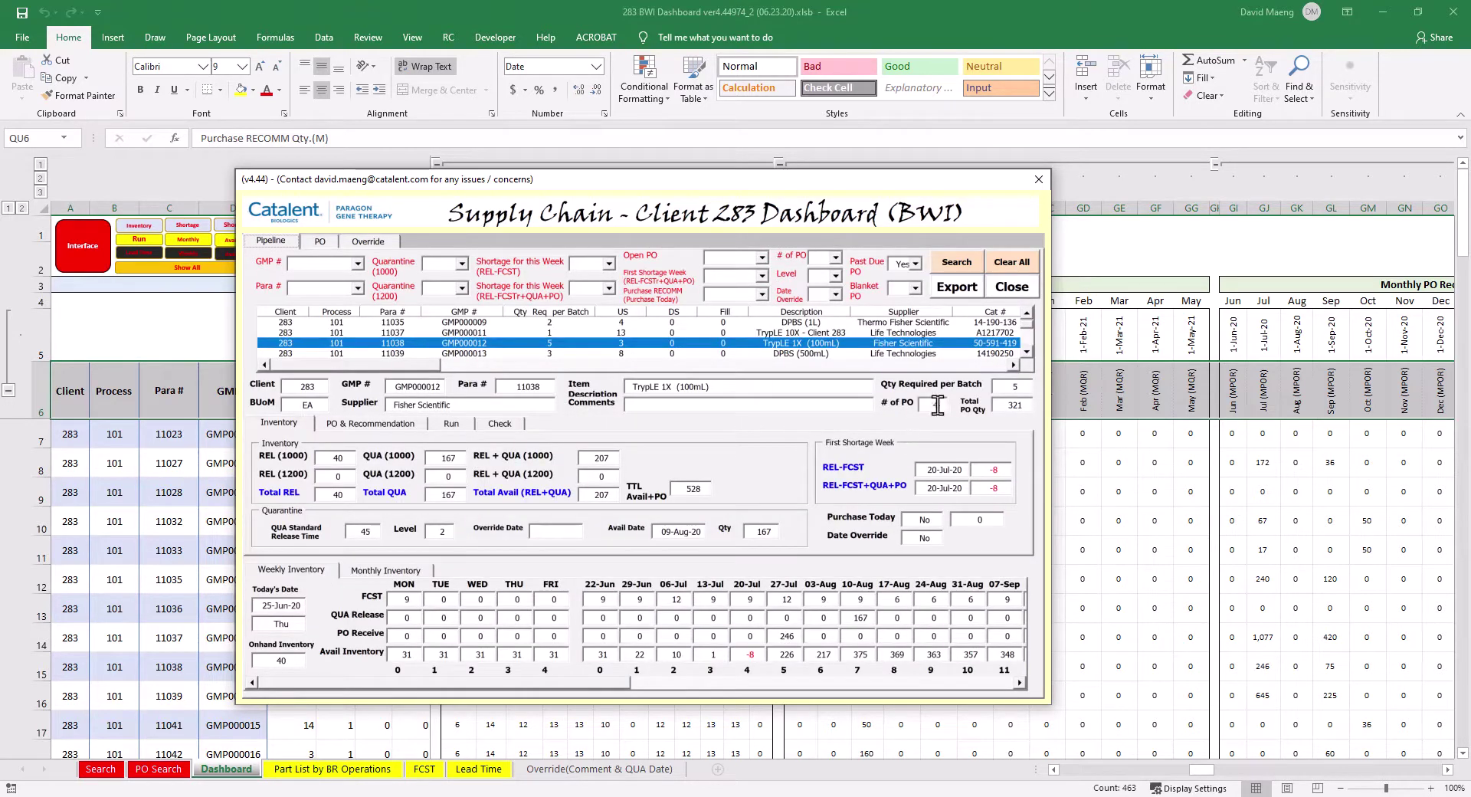
{"action": "double_click", "coordinate": [1009, 407]}
{"action": "left_click", "coordinate": [318, 244]}
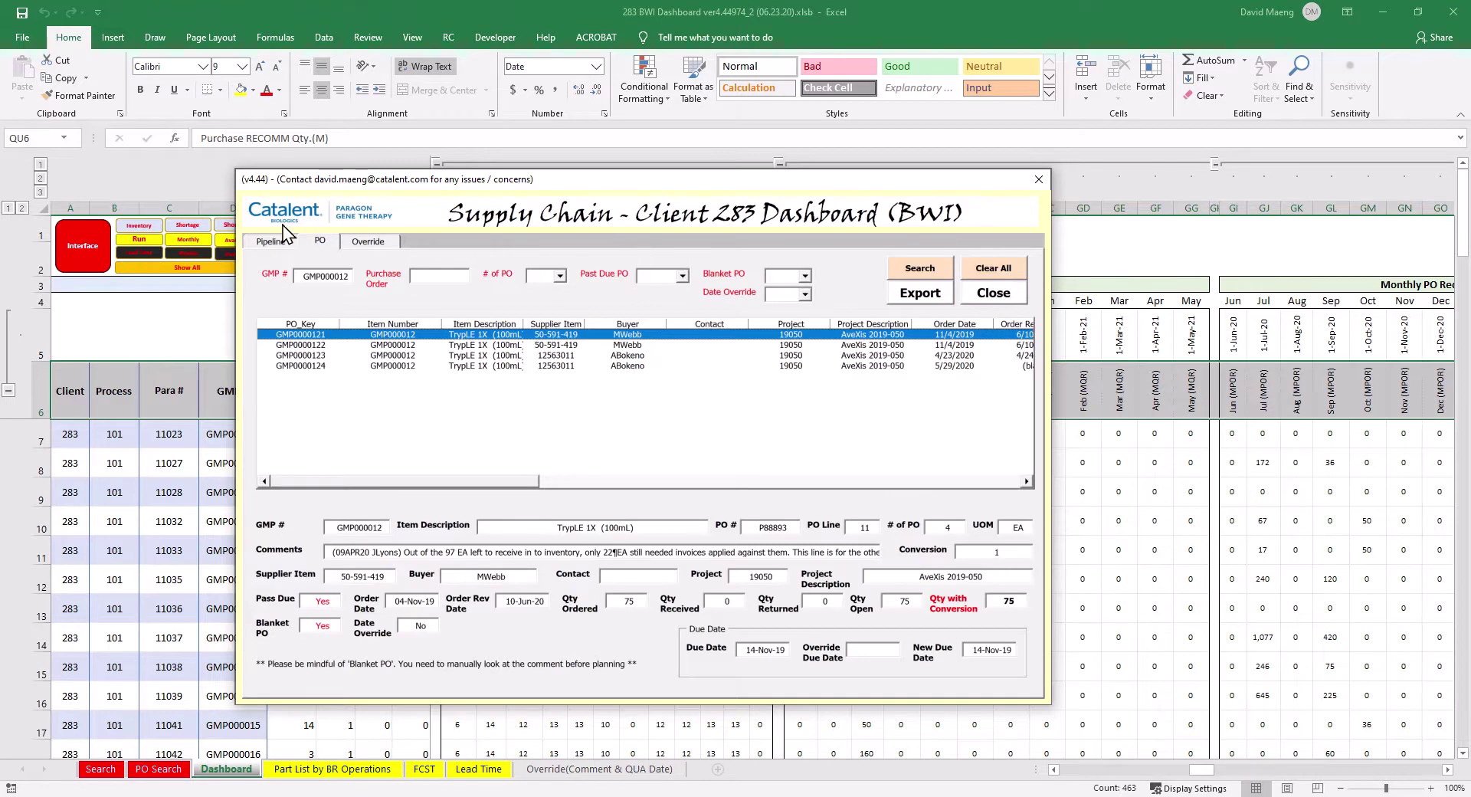
{"action": "left_click", "coordinate": [261, 241]}
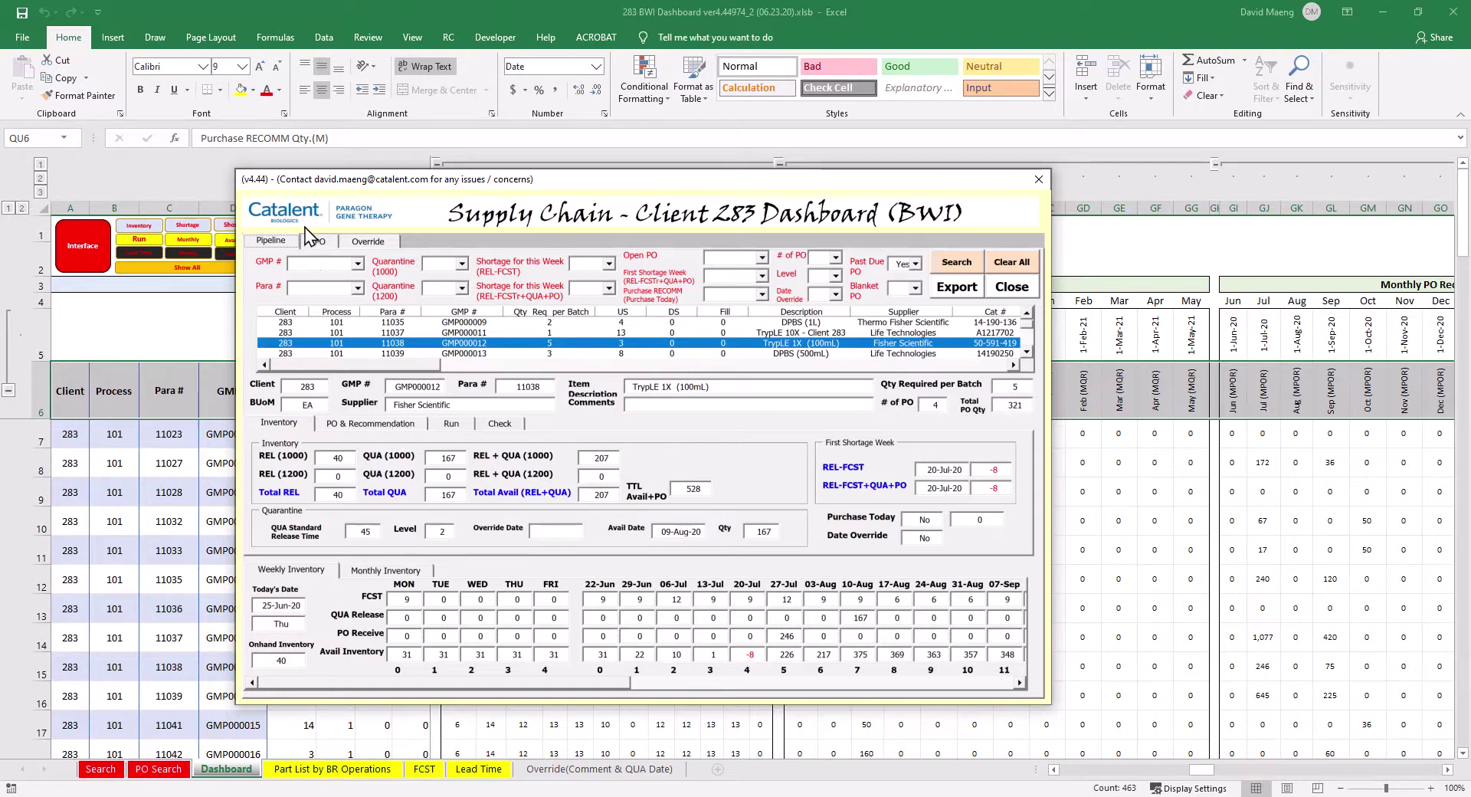
{"action": "left_click", "coordinate": [320, 242]}
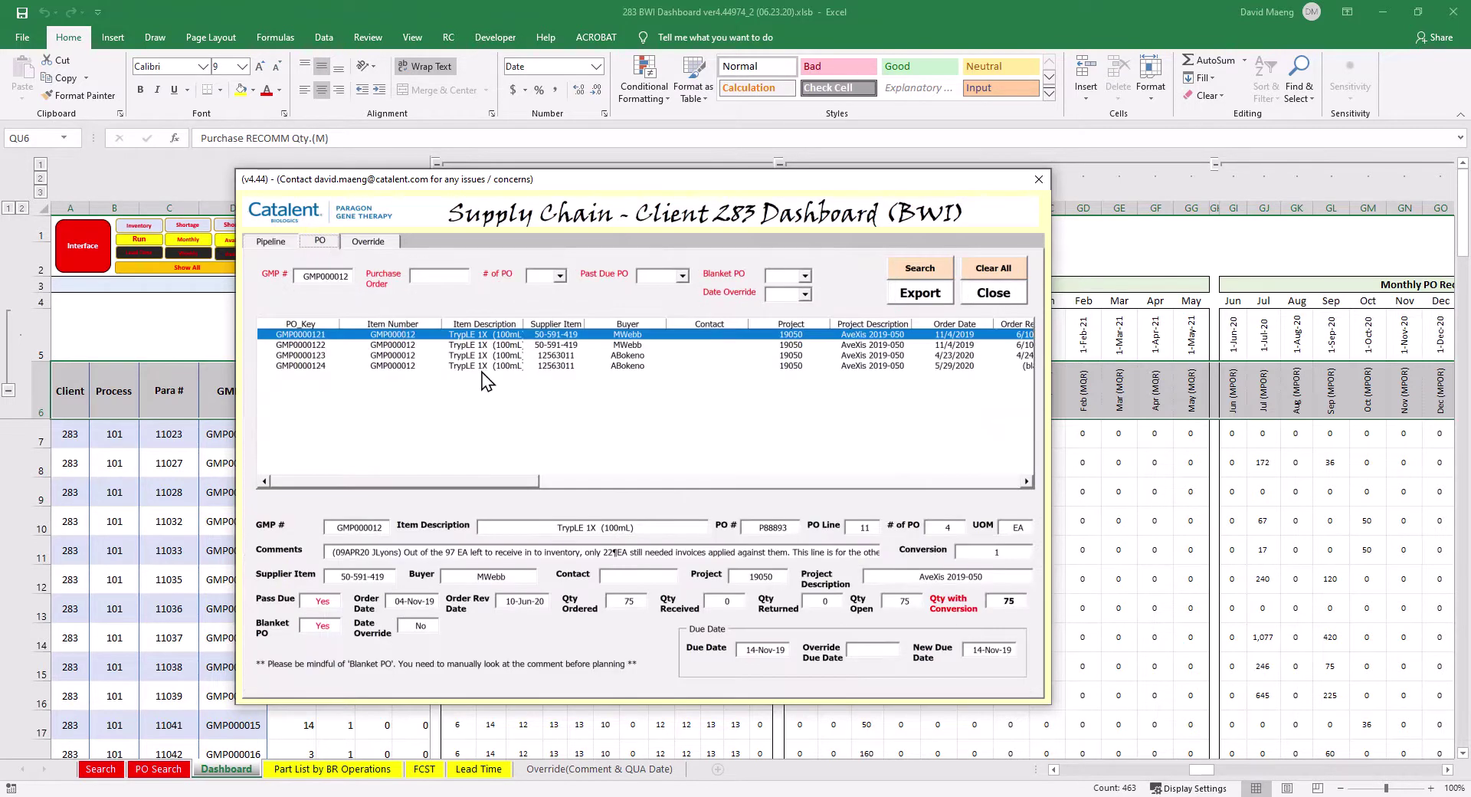
{"action": "left_click", "coordinate": [565, 347]}
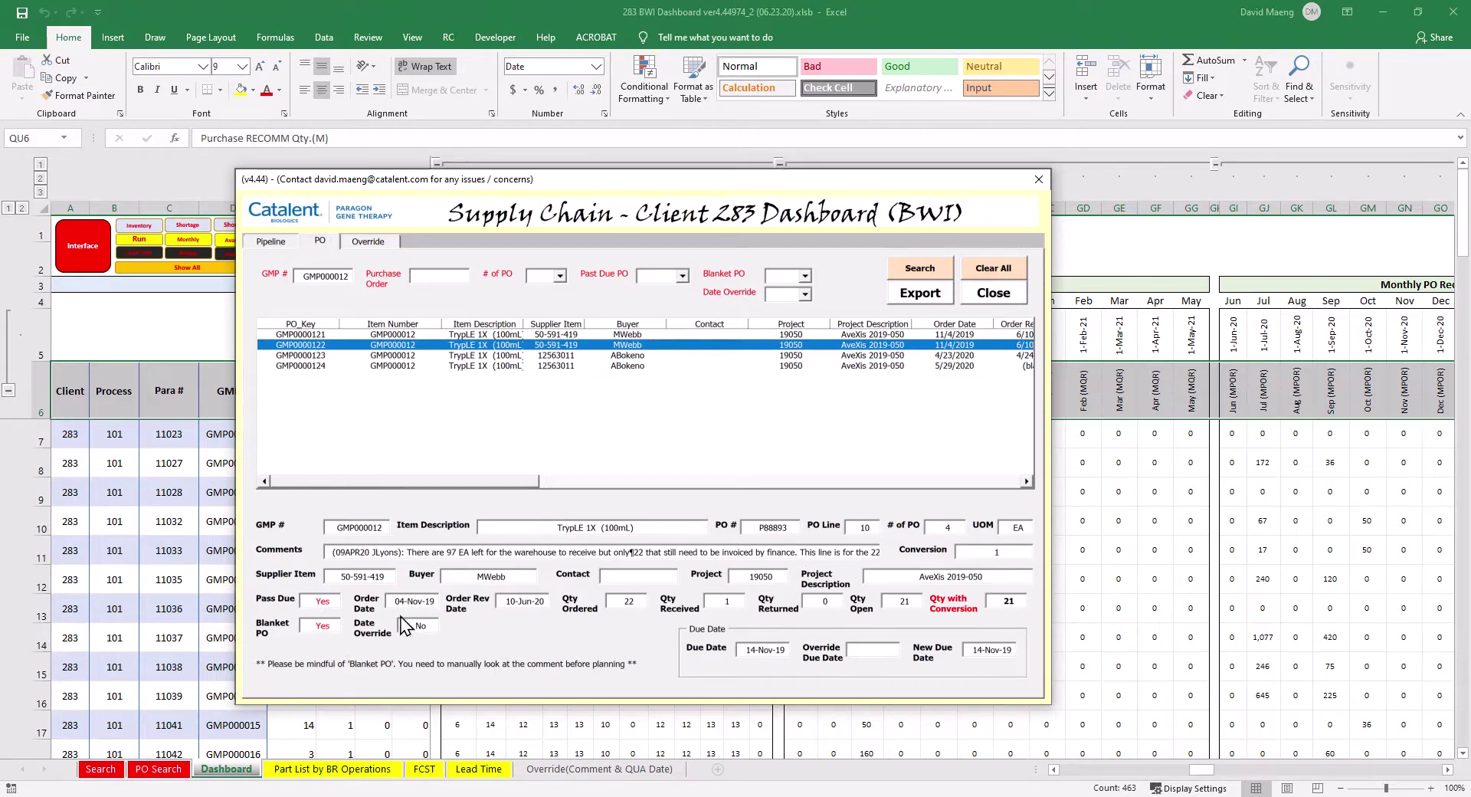
Examine GMP000012's PO & Recommendation details on the Pipeline page, including blanket and past due flags, due dates, remaining lead times and quantities.
{"action": "left_click", "coordinate": [275, 242]}
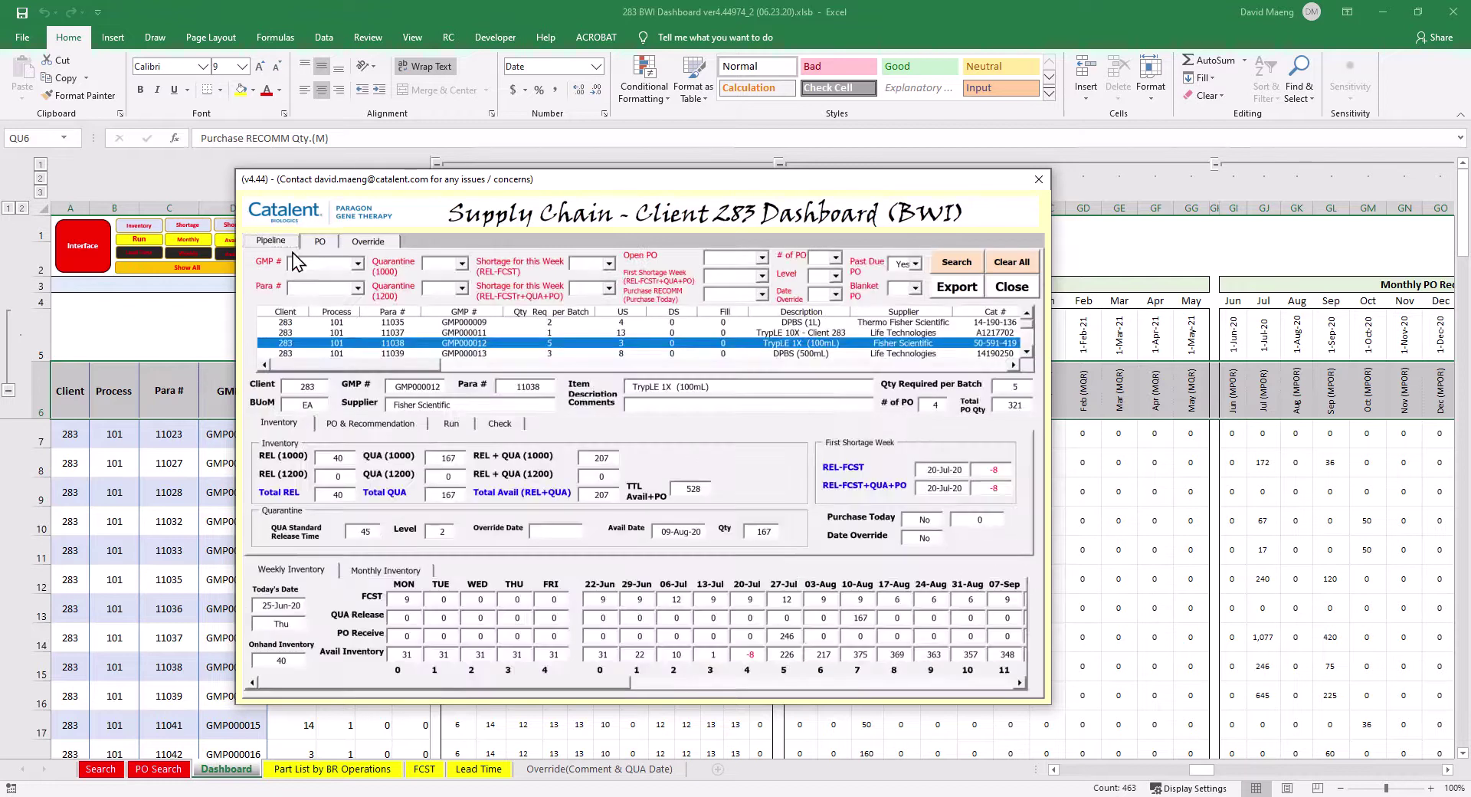
{"action": "left_click", "coordinate": [380, 430]}
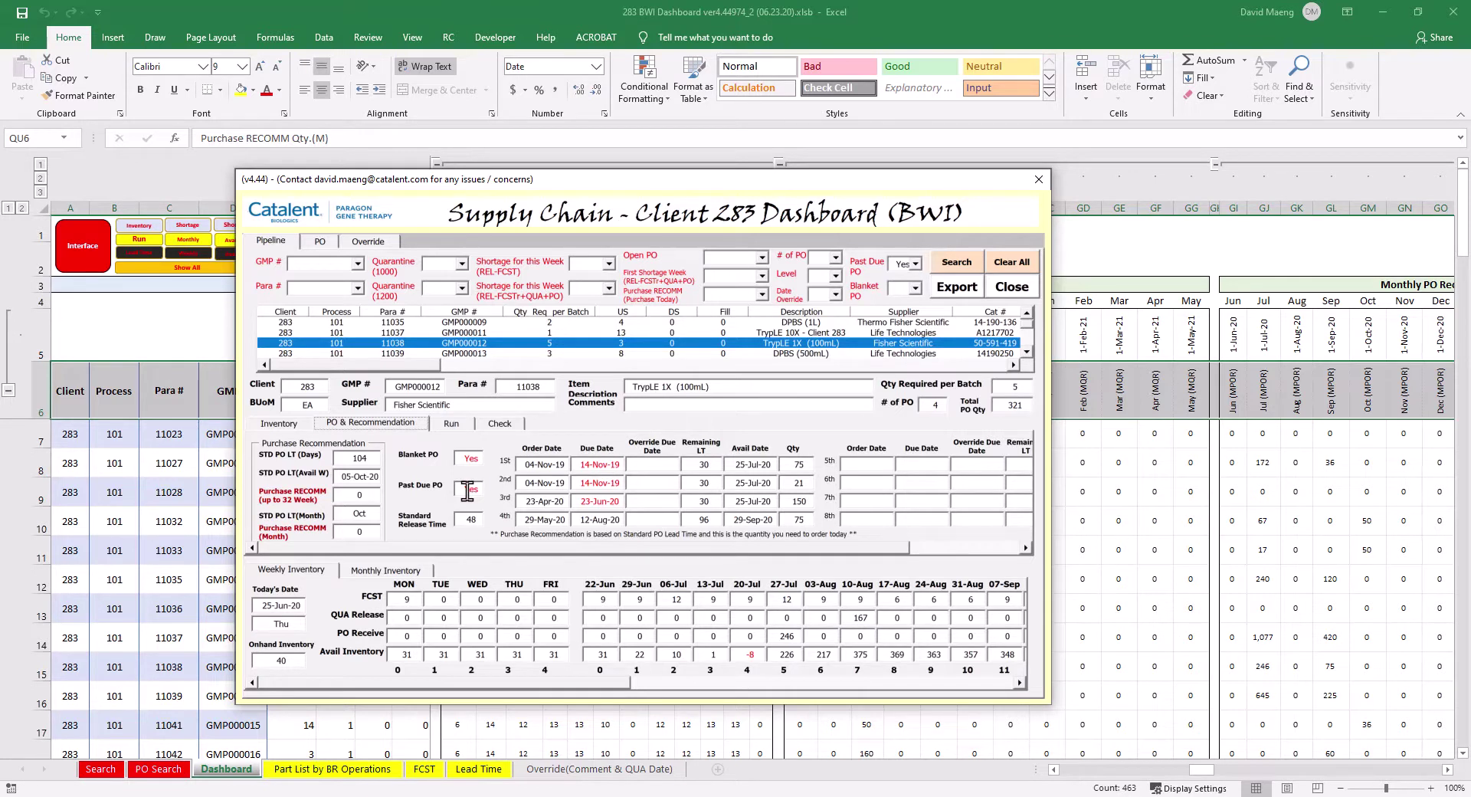
{"action": "scroll", "coordinate": [467, 490], "scroll_direction": "right", "scroll_amount": 2}
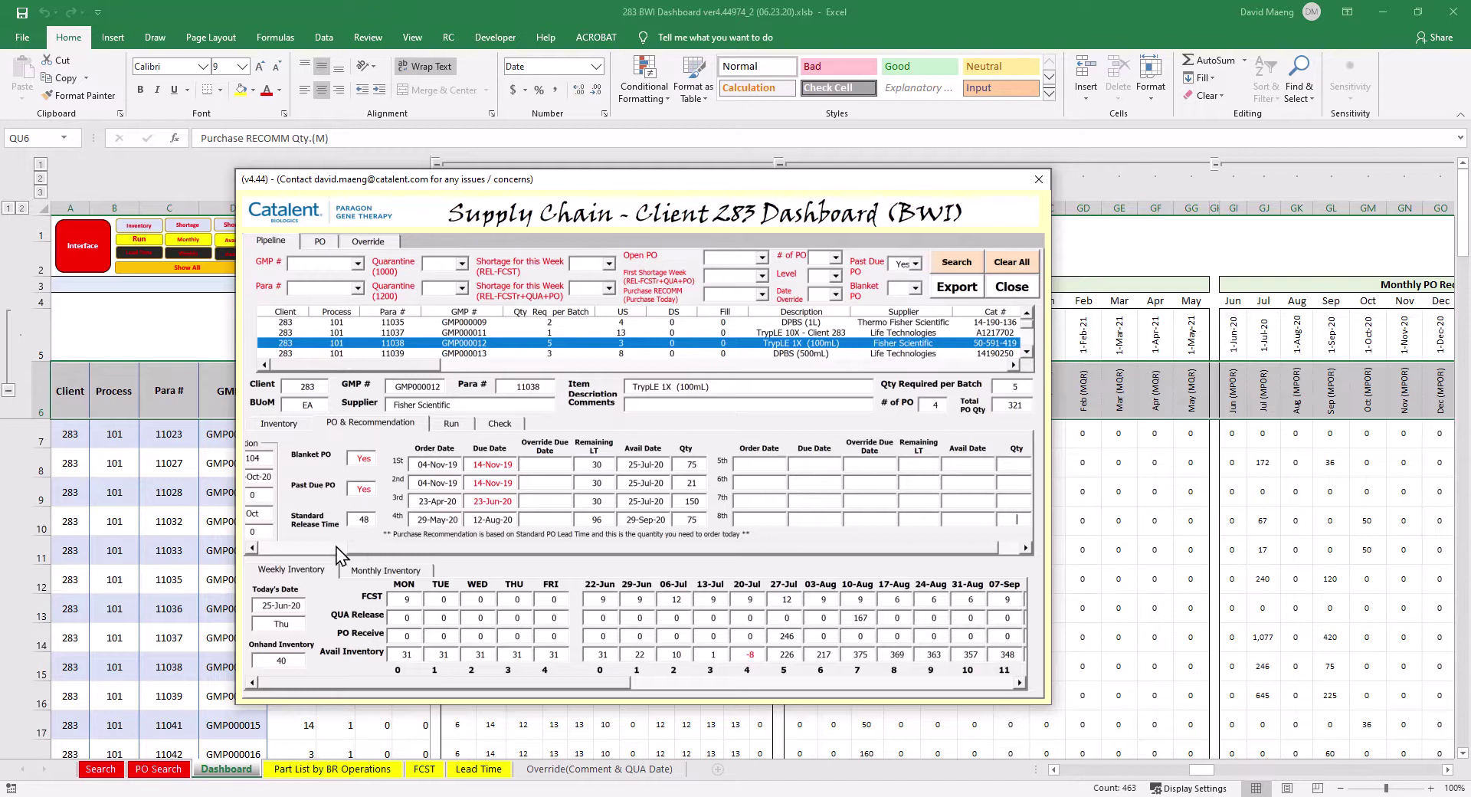
{"action": "left_click", "coordinate": [251, 548]}
{"action": "left_click", "coordinate": [252, 548]}
{"action": "left_click", "coordinate": [251, 548]}
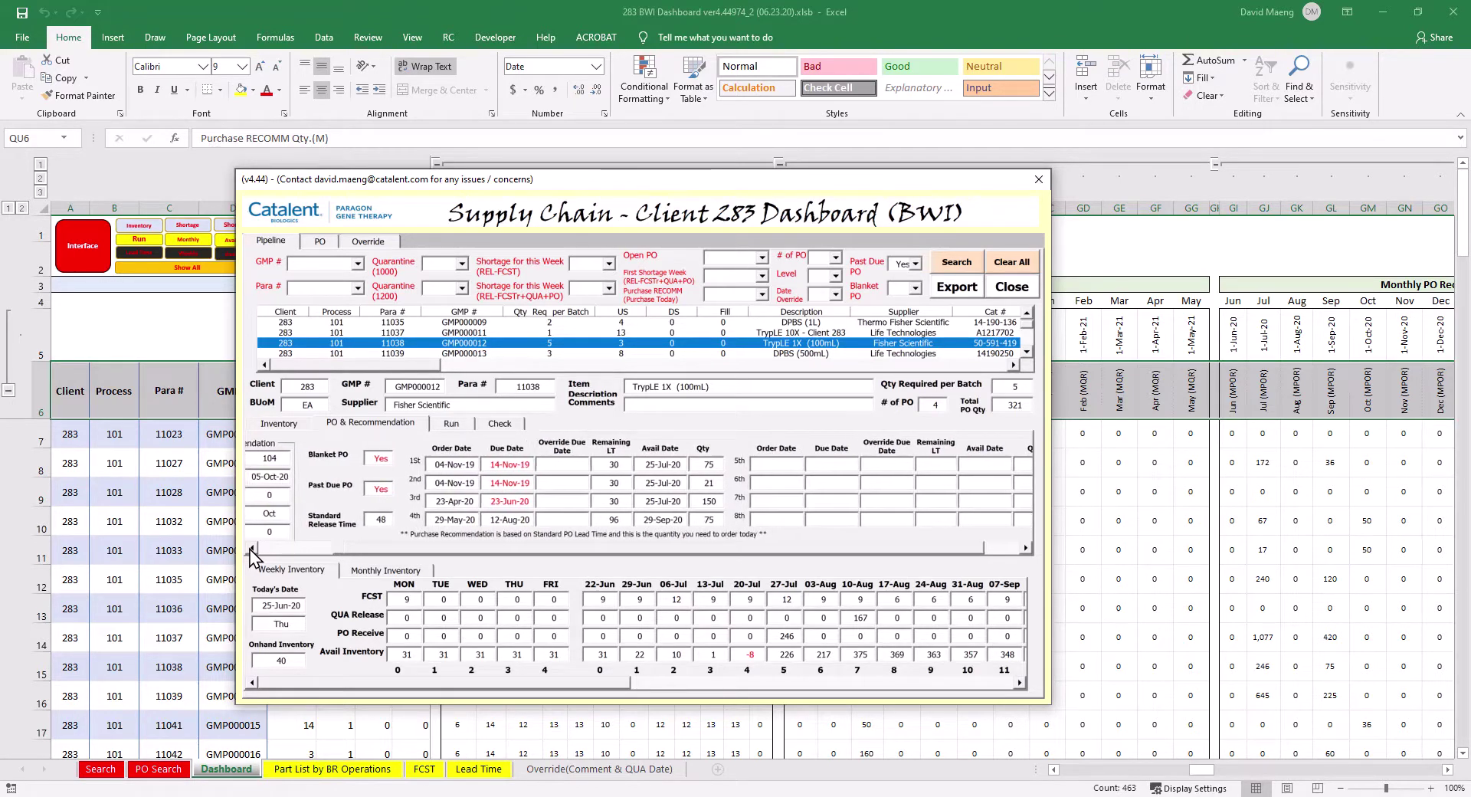
{"action": "left_click", "coordinate": [251, 548]}
{"action": "left_click", "coordinate": [251, 548]}
{"action": "left_click", "coordinate": [252, 548]}
{"action": "left_click", "coordinate": [251, 548]}
{"action": "left_click", "coordinate": [251, 548]}
{"action": "left_click", "coordinate": [252, 548]}
{"action": "left_click", "coordinate": [252, 548]}
{"action": "left_click", "coordinate": [251, 548]}
{"action": "left_click", "coordinate": [251, 548]}
{"action": "left_click", "coordinate": [252, 547]}
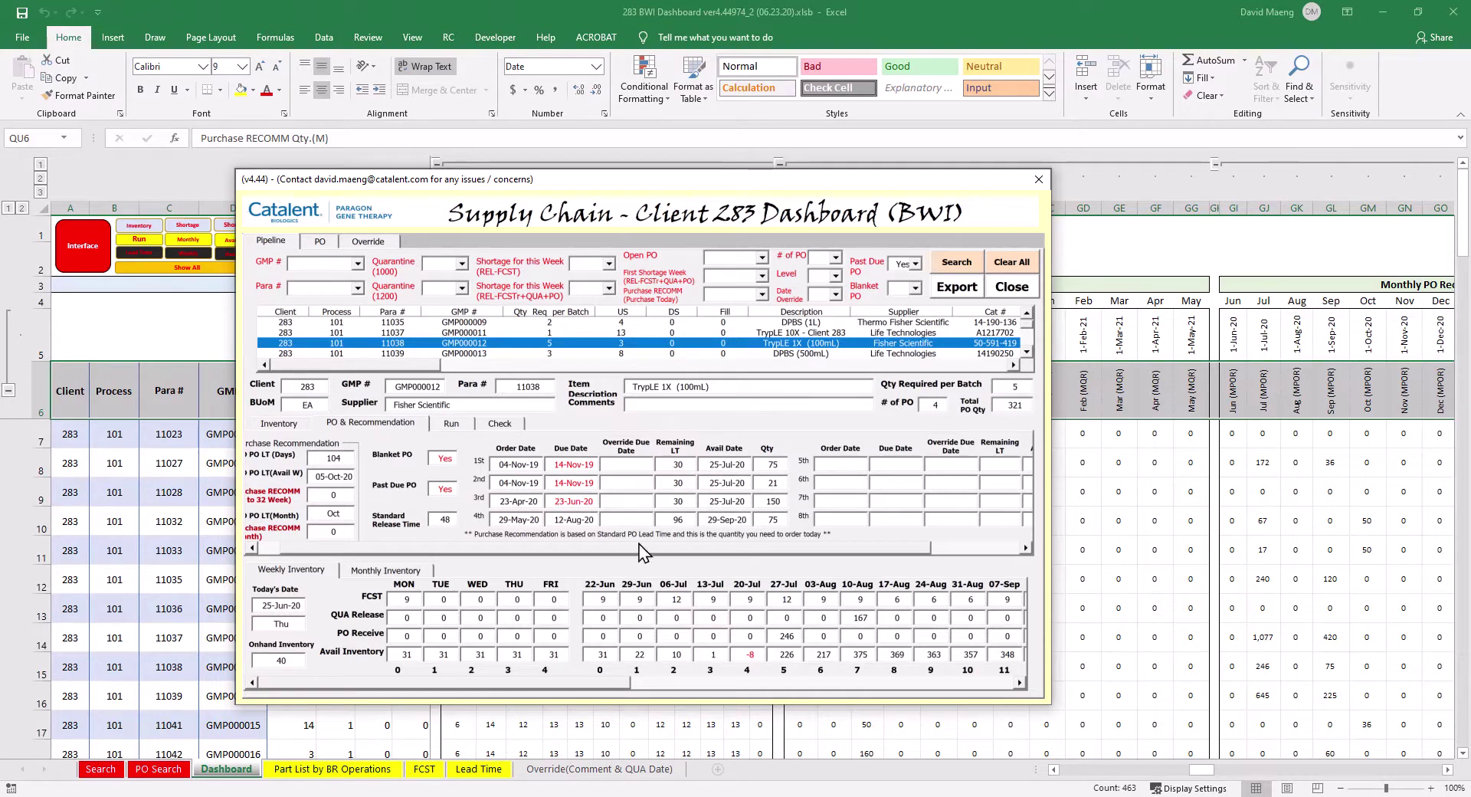
{"action": "left_click", "coordinate": [253, 548]}
{"action": "left_click", "coordinate": [253, 549]}
{"action": "left_click", "coordinate": [253, 549]}
{"action": "left_click", "coordinate": [252, 548]}
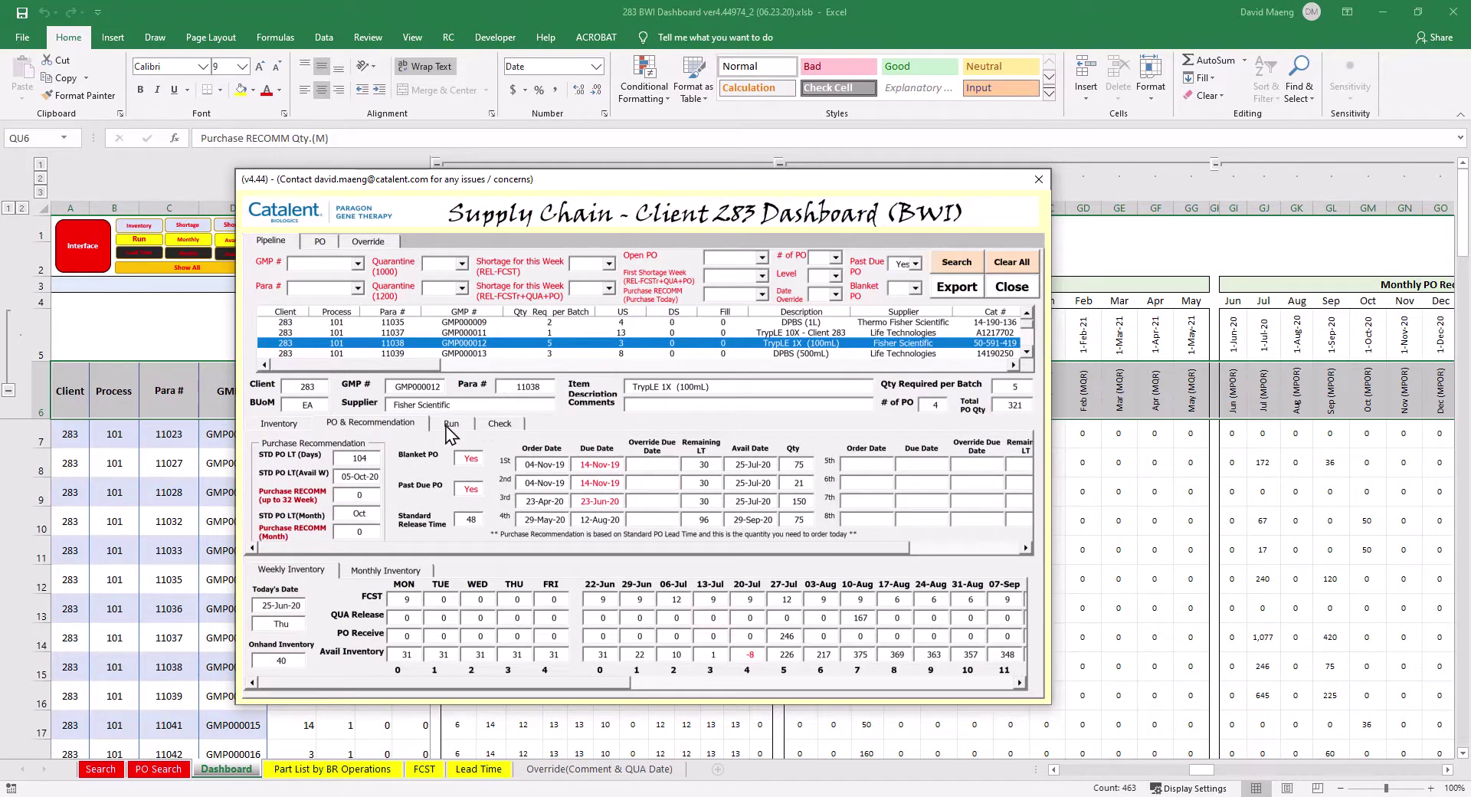
Examine GMP000012's REL and QUA inventory totals together with the total PO quantity and the TTL Avail+PO value.
{"action": "left_click", "coordinate": [282, 424]}
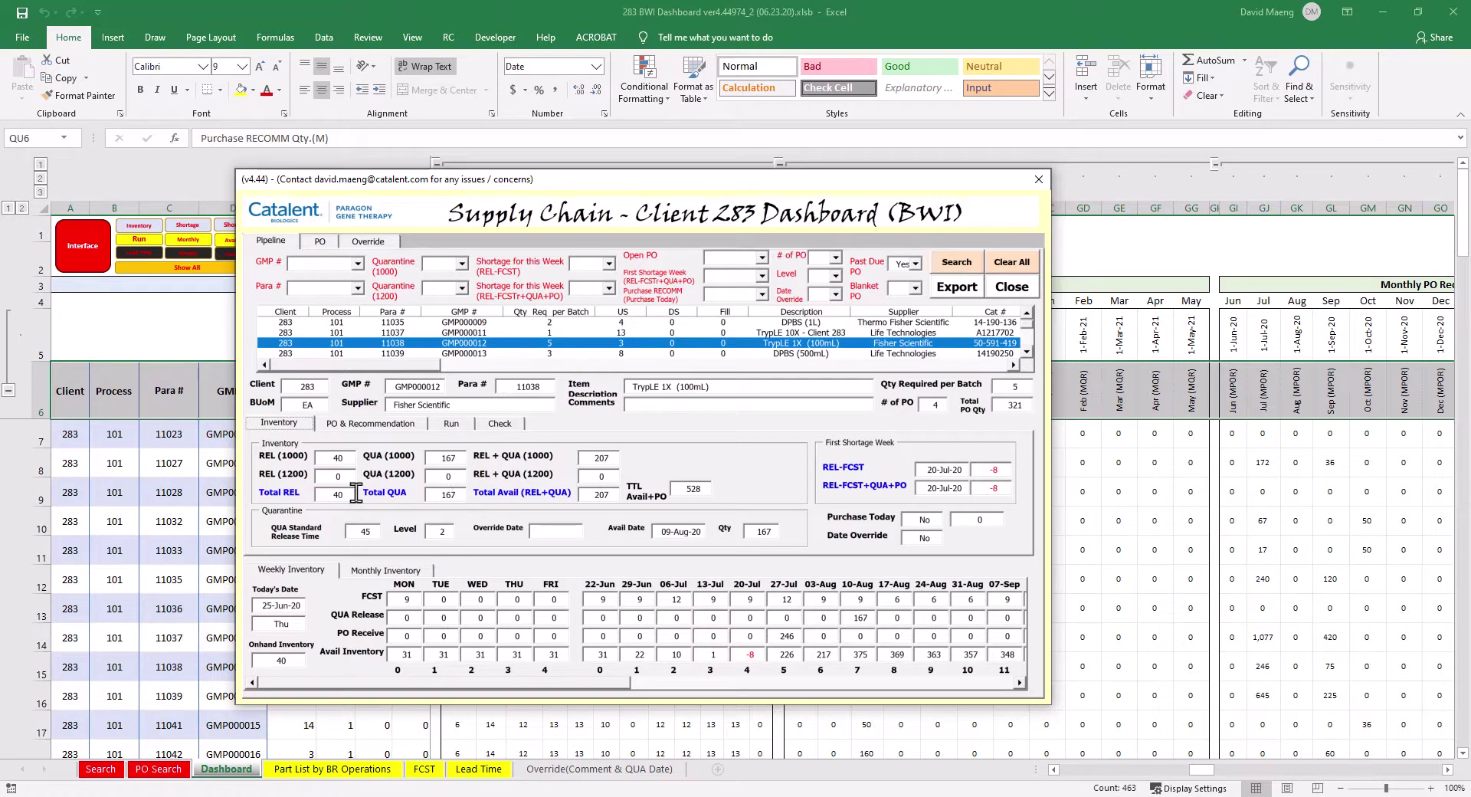
{"action": "left_click_drag", "start_coordinate": [595, 494], "coordinate": [629, 494]}
{"action": "left_click_drag", "start_coordinate": [589, 458], "coordinate": [618, 458]}
{"action": "double_click", "coordinate": [613, 494]}
{"action": "double_click", "coordinate": [1013, 405]}
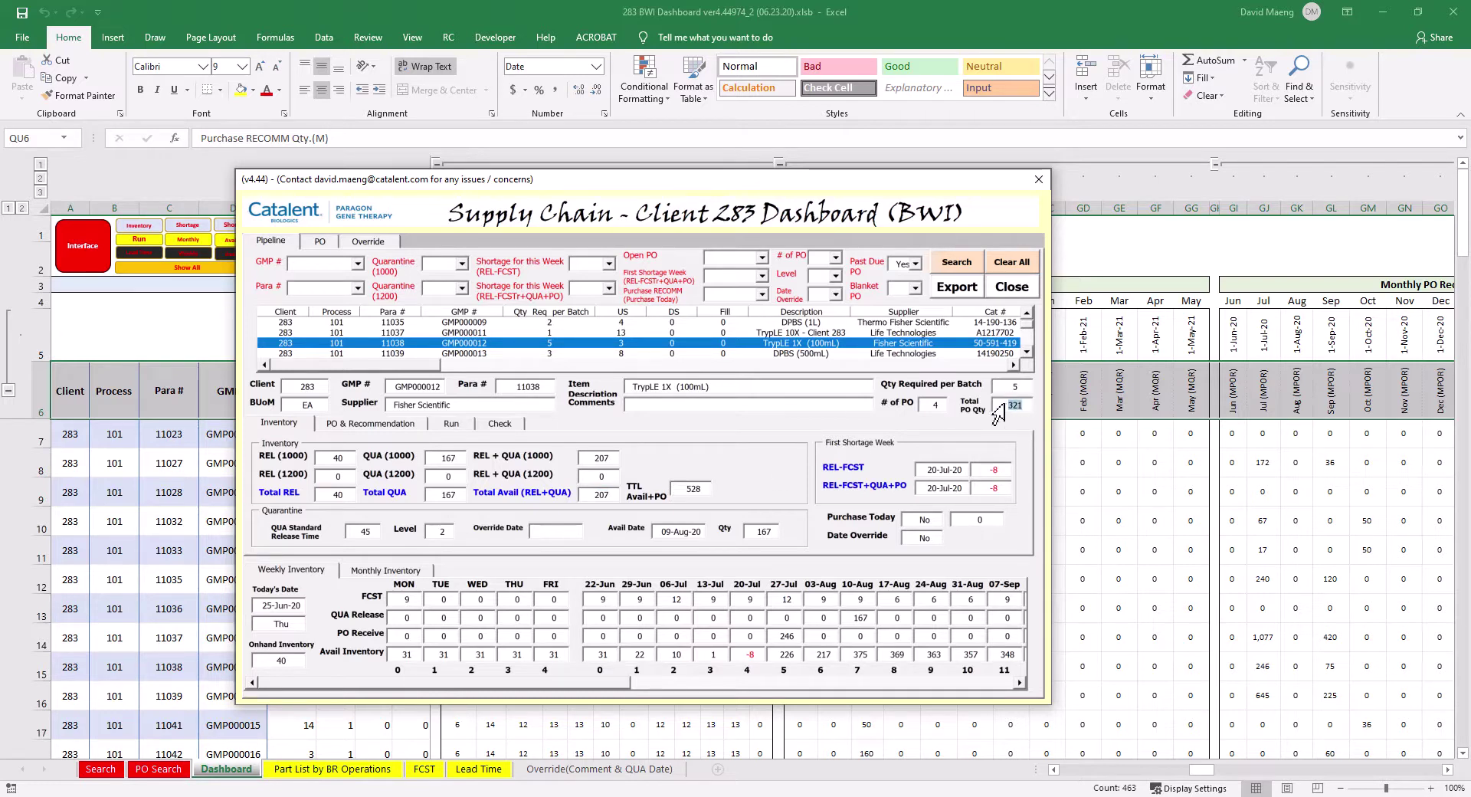
{"action": "double_click", "coordinate": [691, 491]}
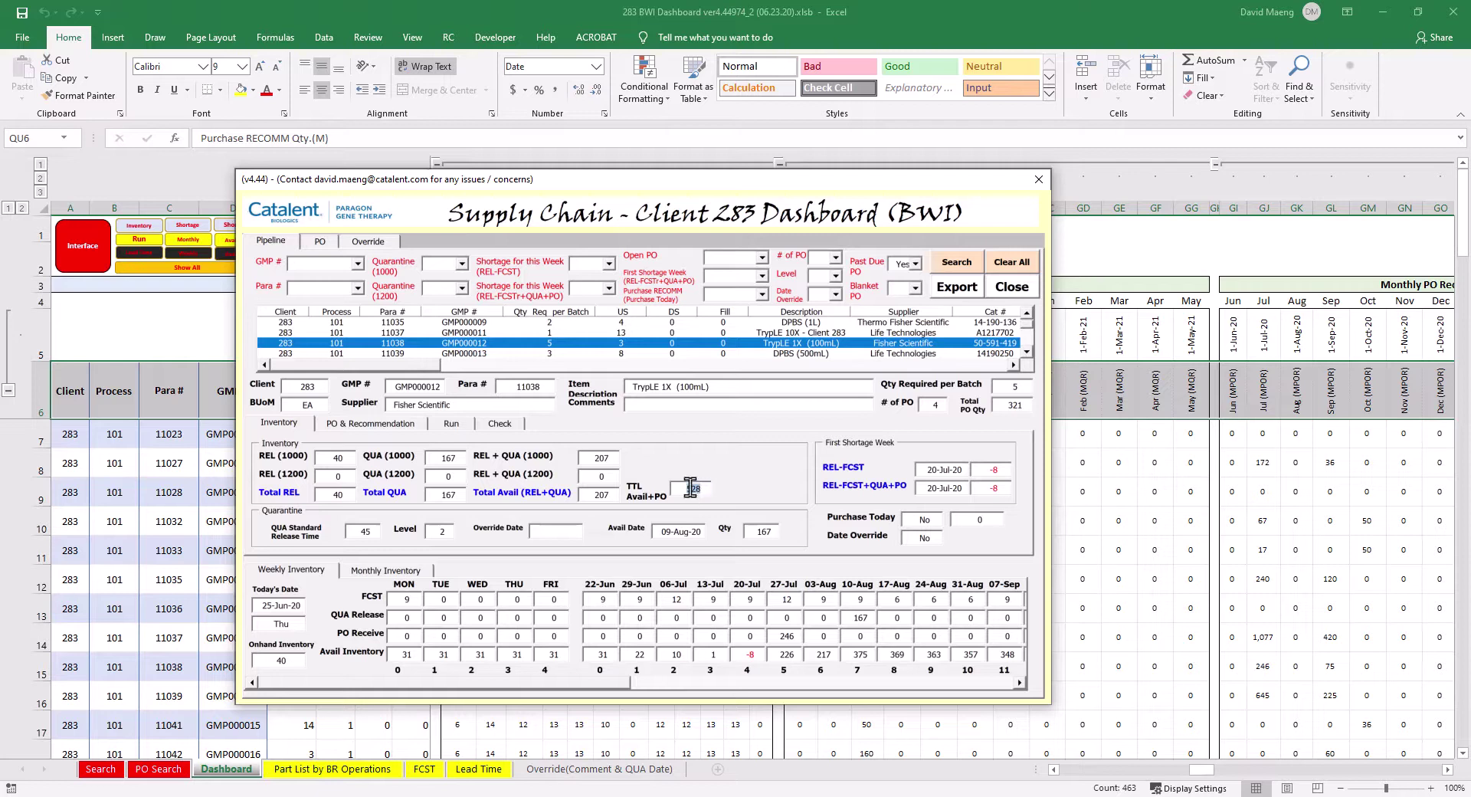
{"action": "left_click_drag", "start_coordinate": [690, 488], "coordinate": [711, 487]}
View the monthly inventory briefly, then examine the weekly forecast, QUA release, PO receive and available inventory figures.
{"action": "left_click", "coordinate": [376, 571]}
{"action": "left_click", "coordinate": [270, 576]}
{"action": "left_click", "coordinate": [1019, 684]}
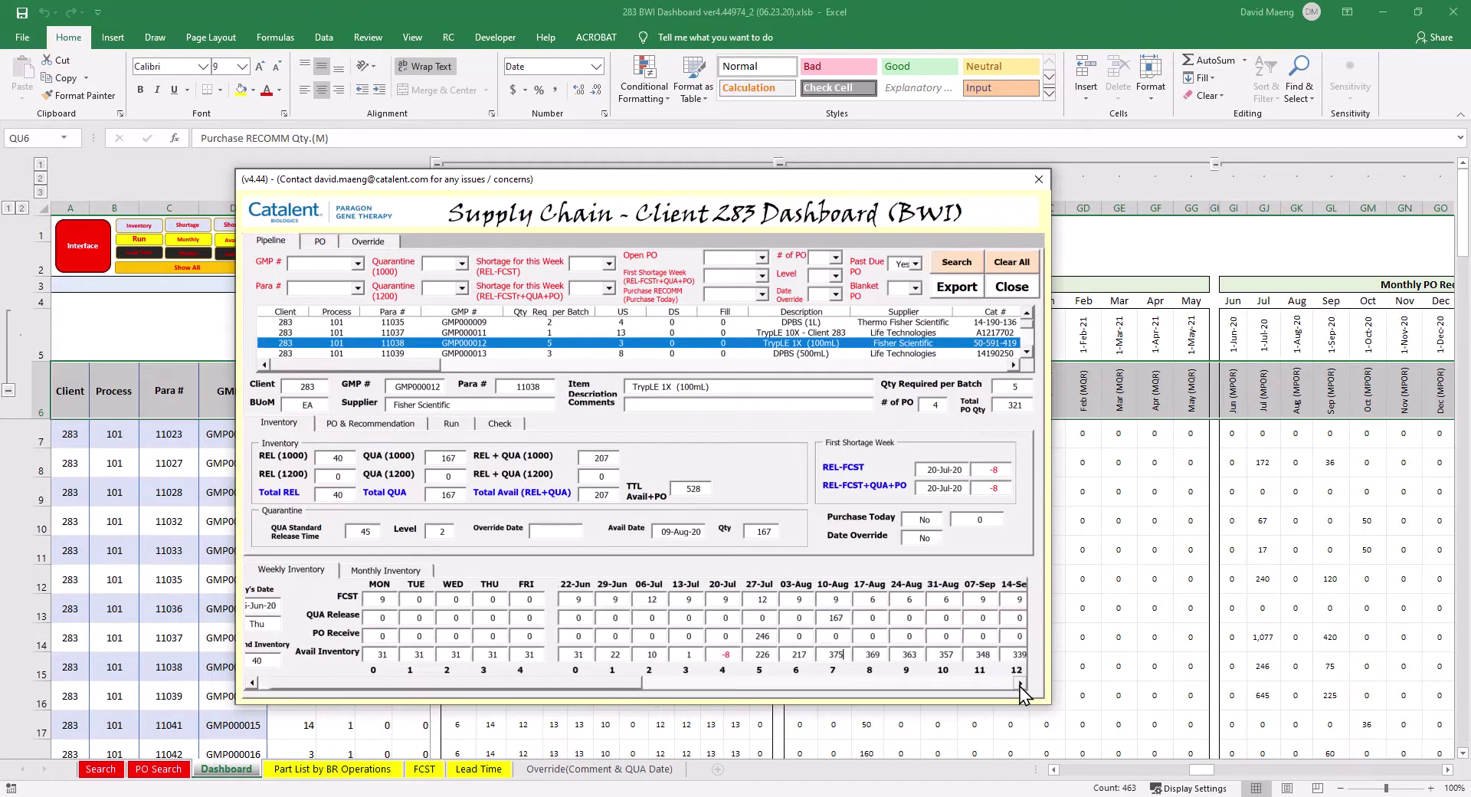
{"action": "left_click", "coordinate": [1019, 685]}
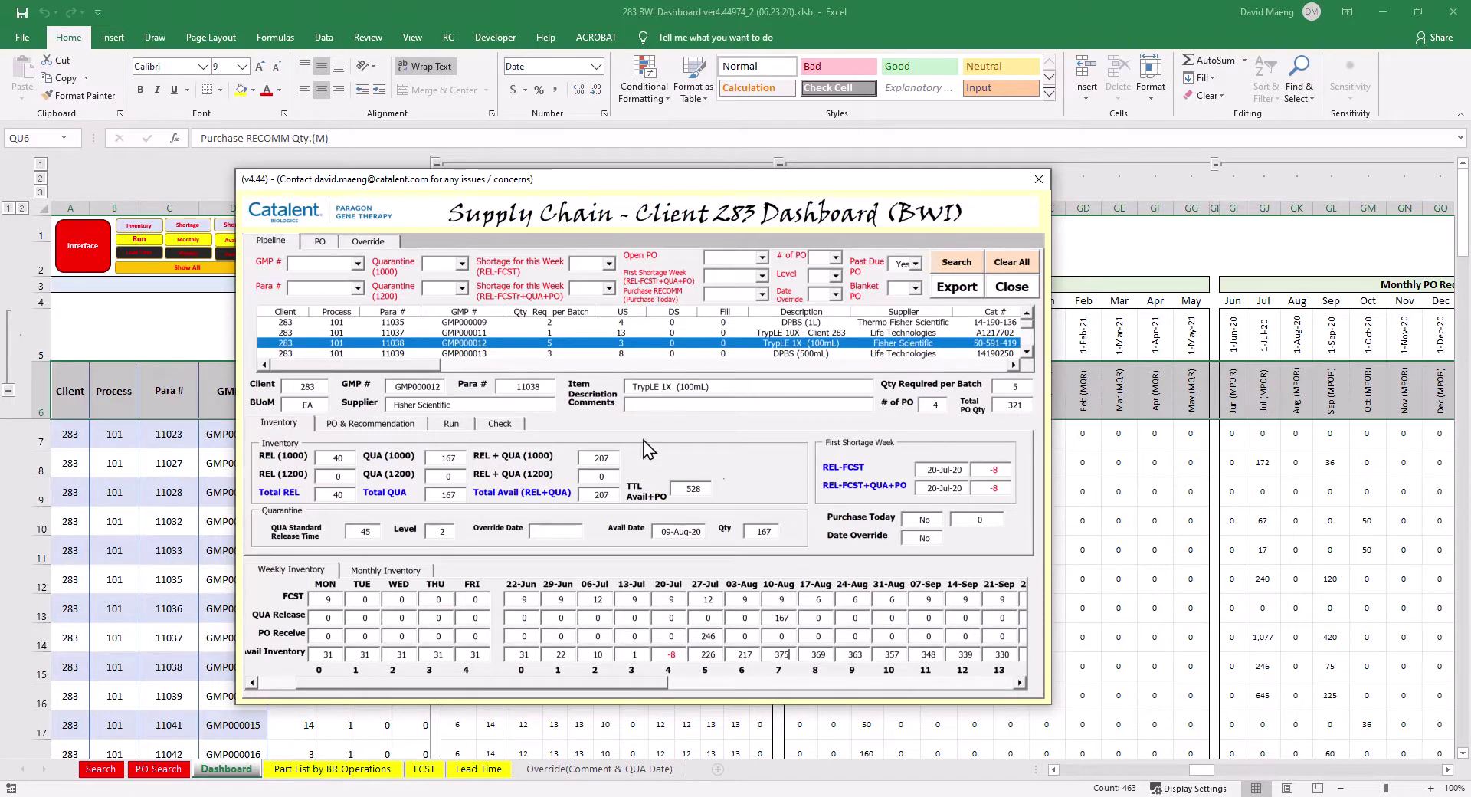
Compare the PO available dates with the weekly PO Receive quantities through the early October weeks, ending back at the first week.
{"action": "left_click", "coordinate": [405, 424]}
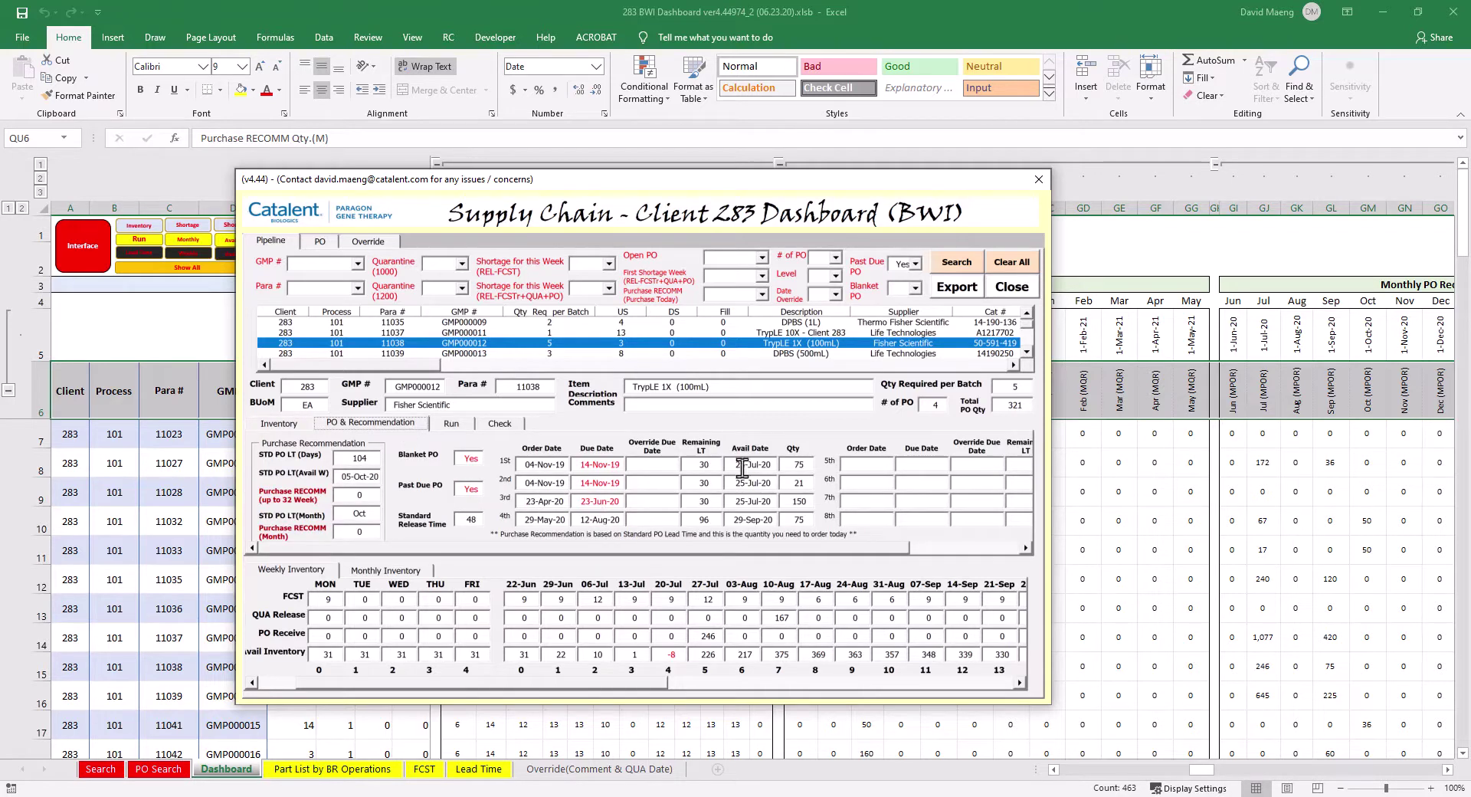
{"action": "left_click", "coordinate": [301, 424]}
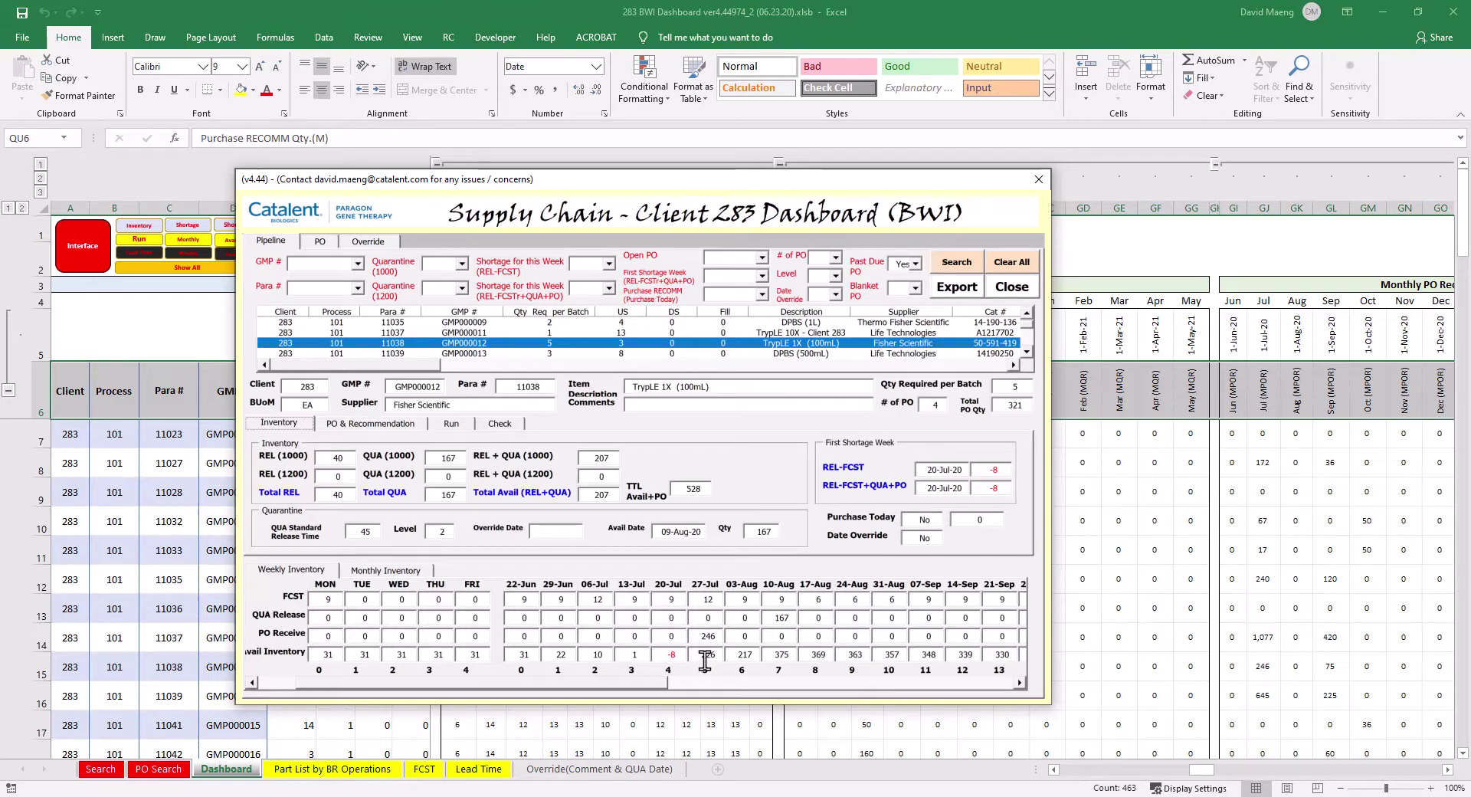
{"action": "left_click", "coordinate": [1020, 682]}
{"action": "left_click", "coordinate": [1021, 682]}
{"action": "left_click", "coordinate": [1020, 682]}
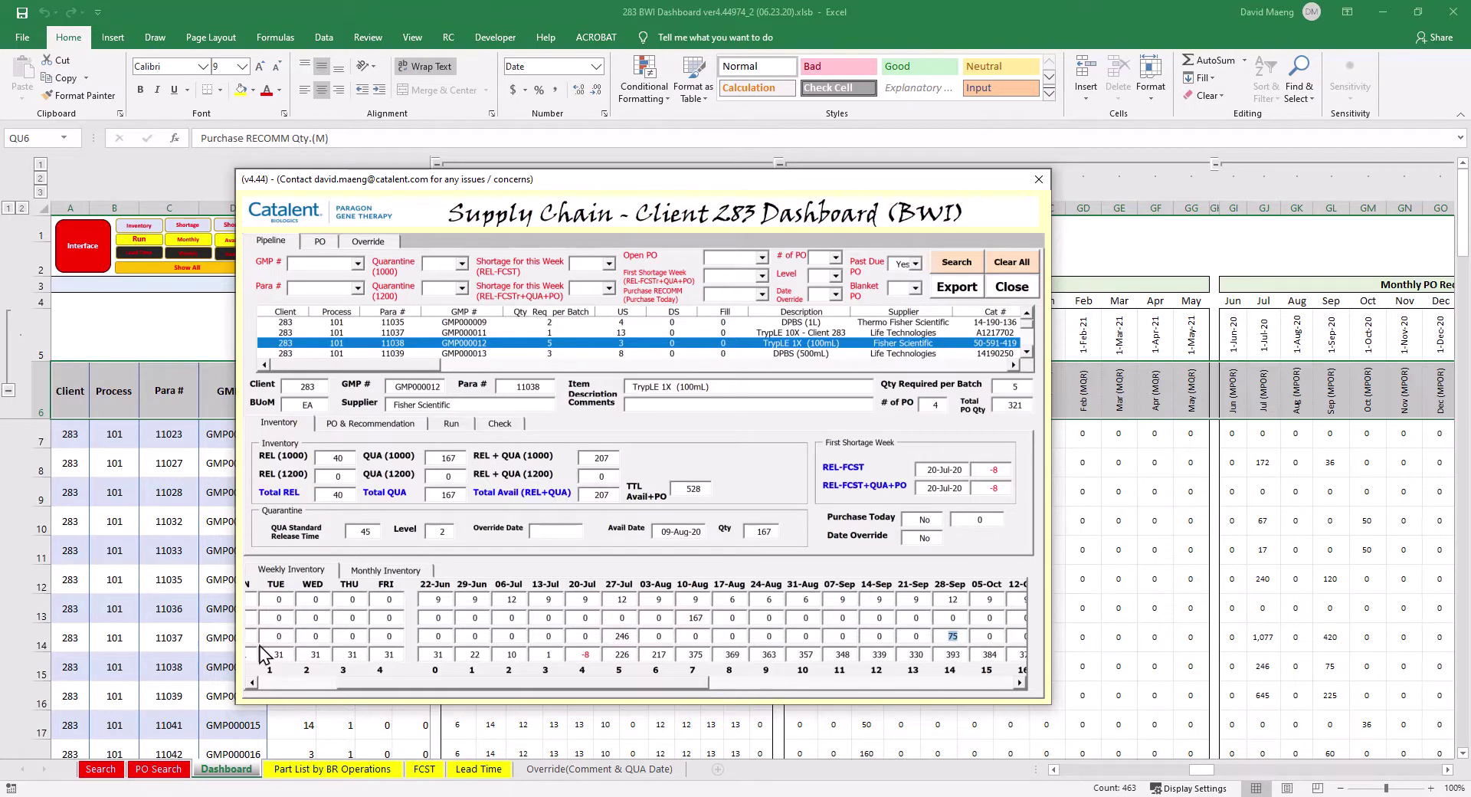
{"action": "left_click_drag", "start_coordinate": [254, 685], "coordinate": [253, 684]}
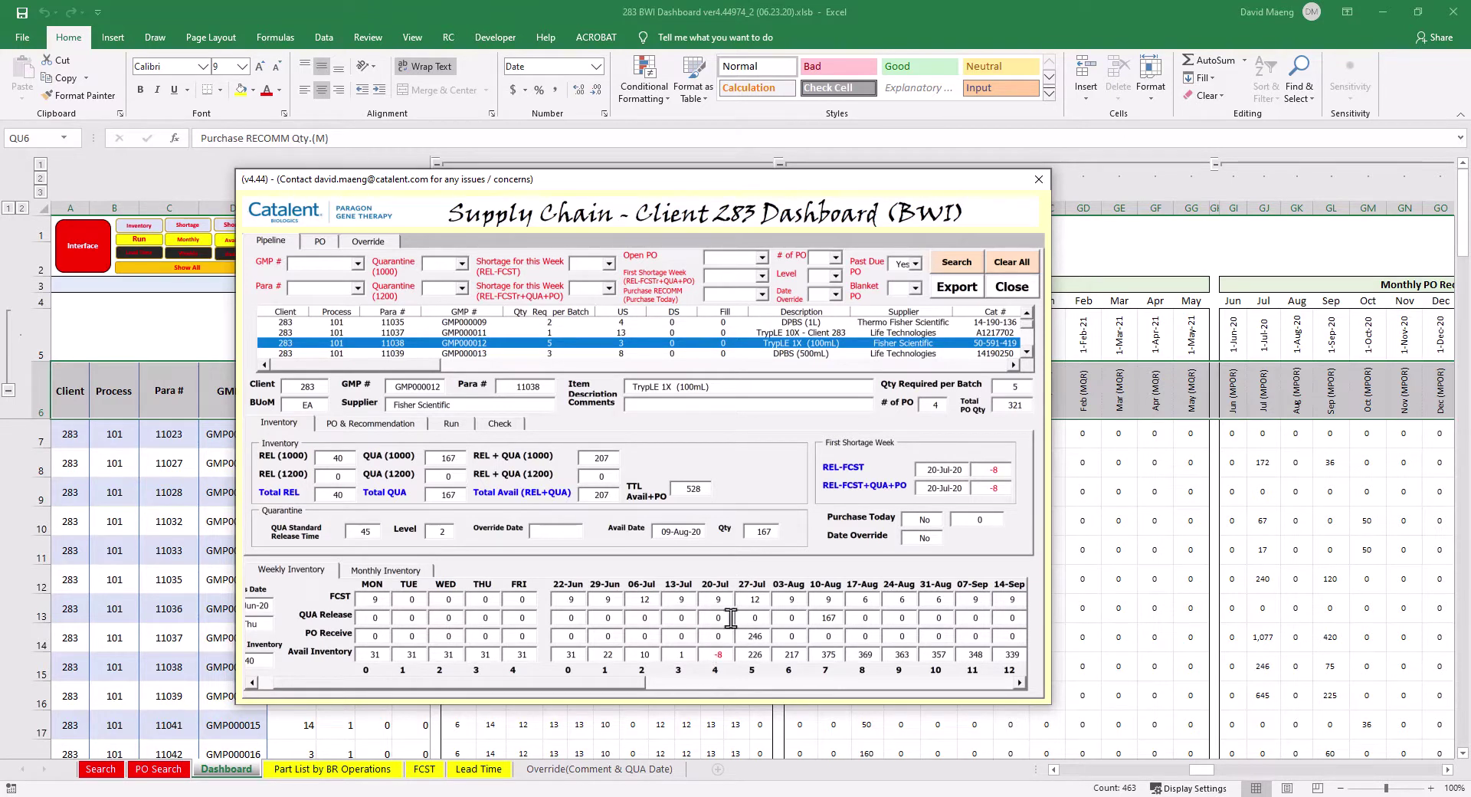
{"action": "left_click", "coordinate": [254, 683]}
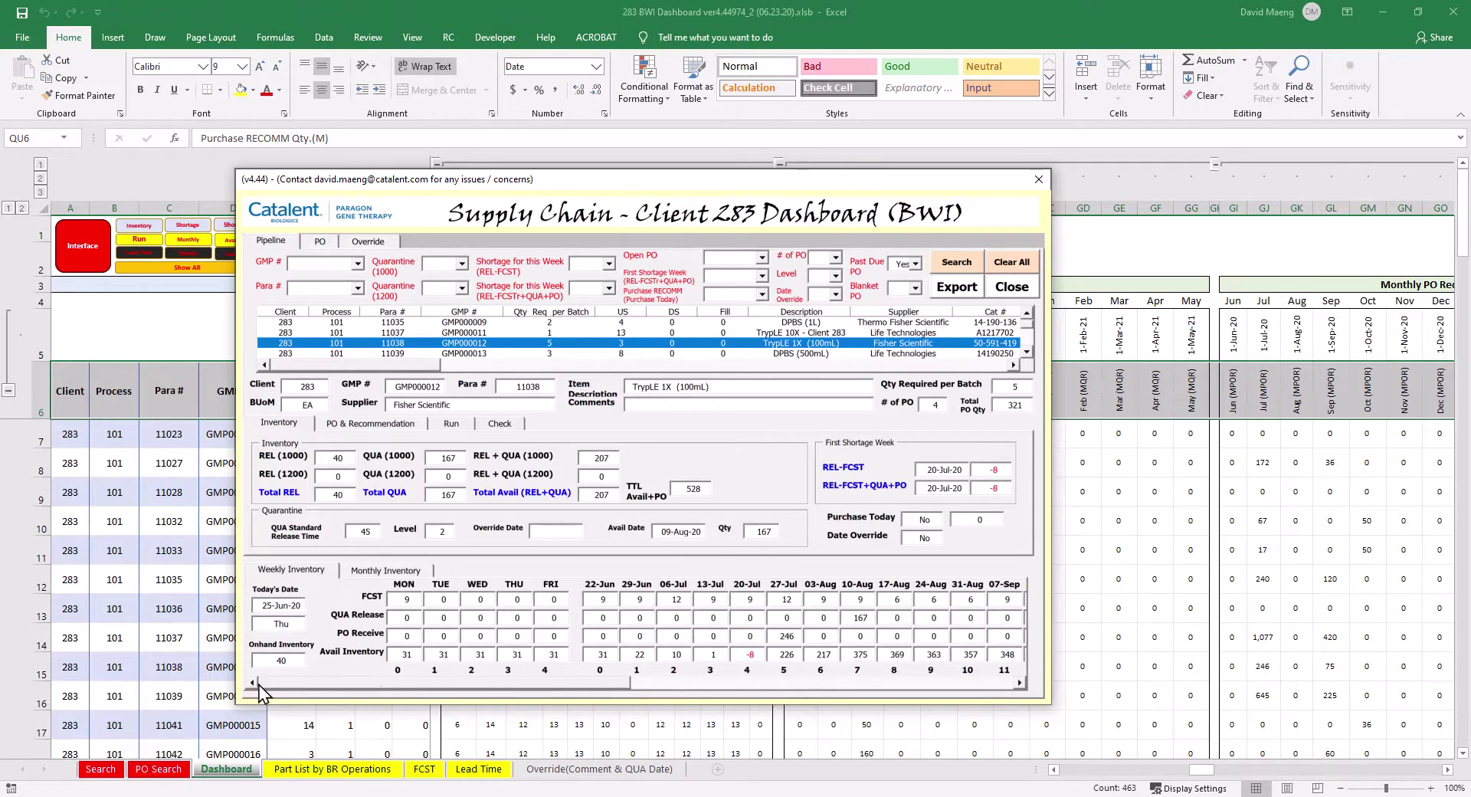
Review the Monthly Inventory projection, then the standard PO lead time and weekly purchase recommendation for GMP000012.
{"action": "left_click", "coordinate": [386, 570]}
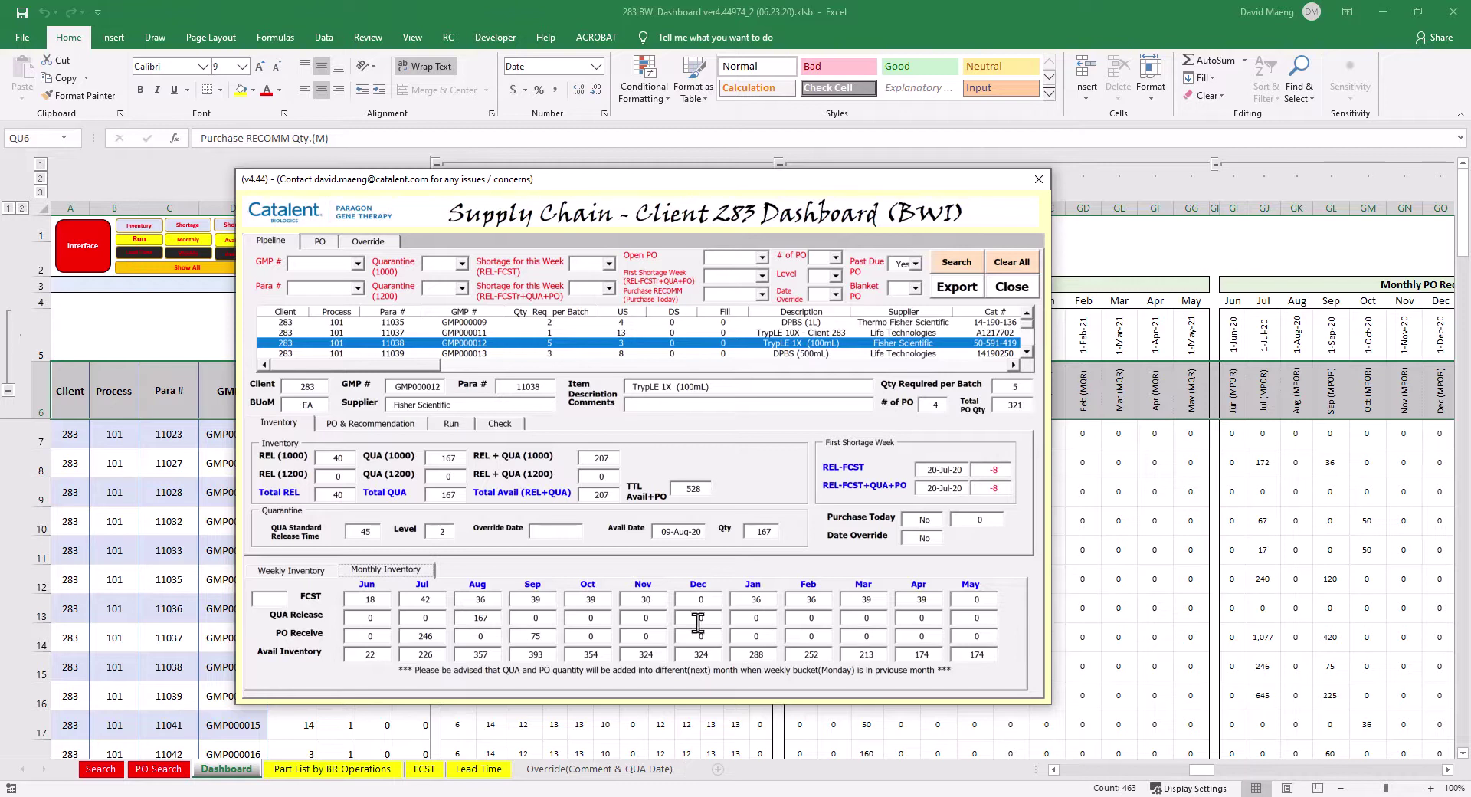
{"action": "left_click", "coordinate": [303, 575]}
{"action": "left_click", "coordinate": [370, 425]}
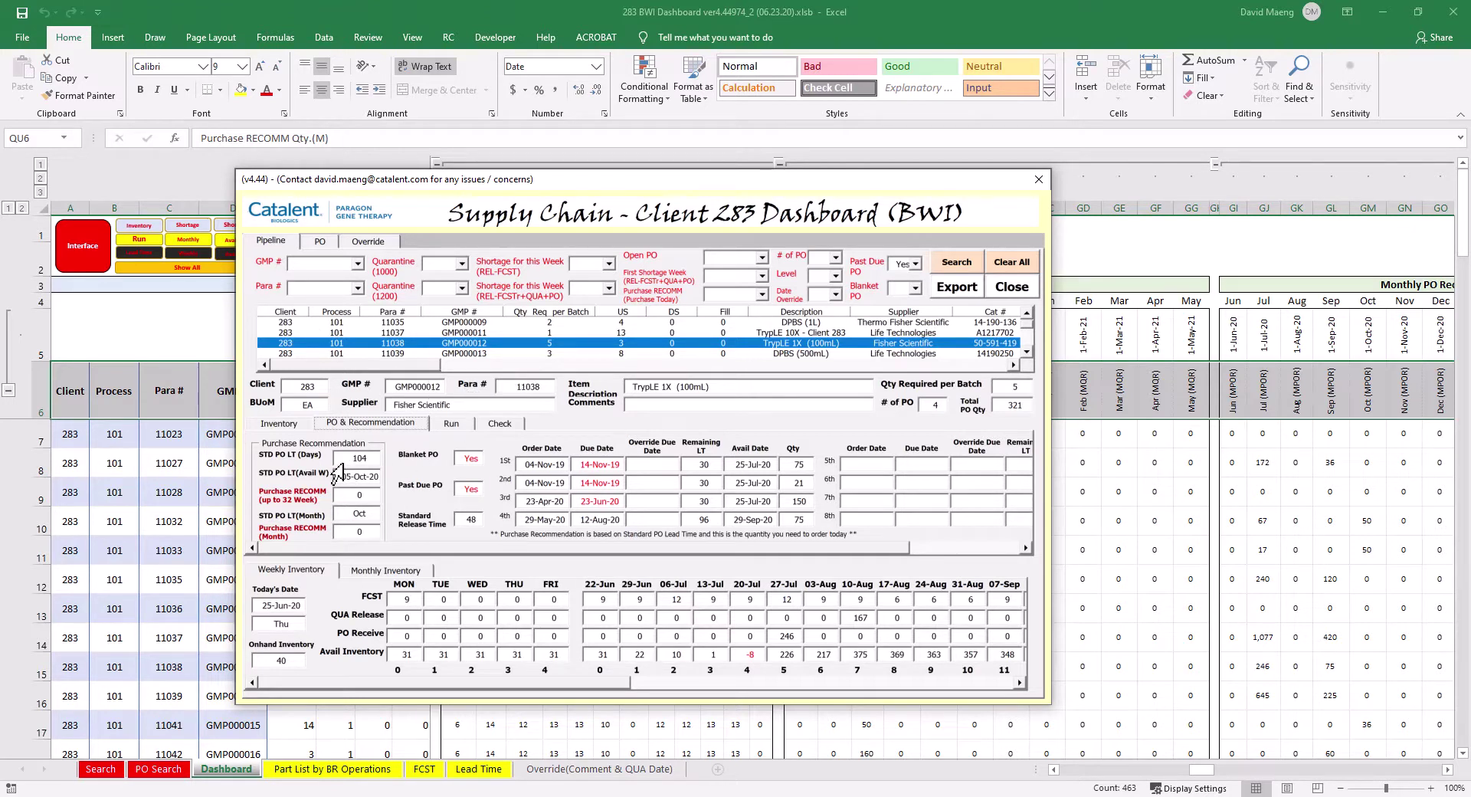
{"action": "double_click", "coordinate": [362, 458]}
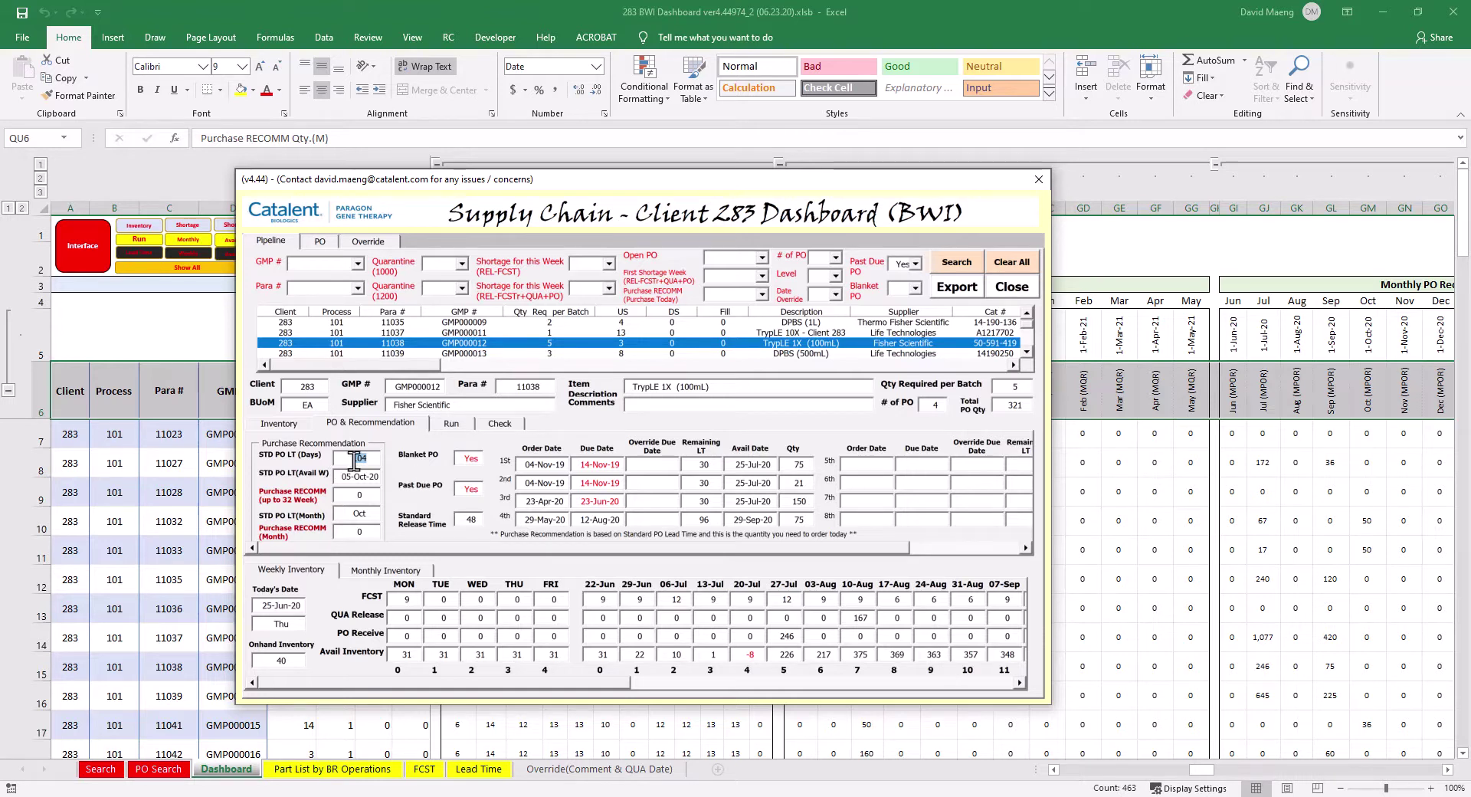
{"action": "left_click", "coordinate": [366, 496]}
Review GMP000012's Inventory details, its Run values for US, DS and Fill, and its Check flags.
{"action": "left_click", "coordinate": [305, 424]}
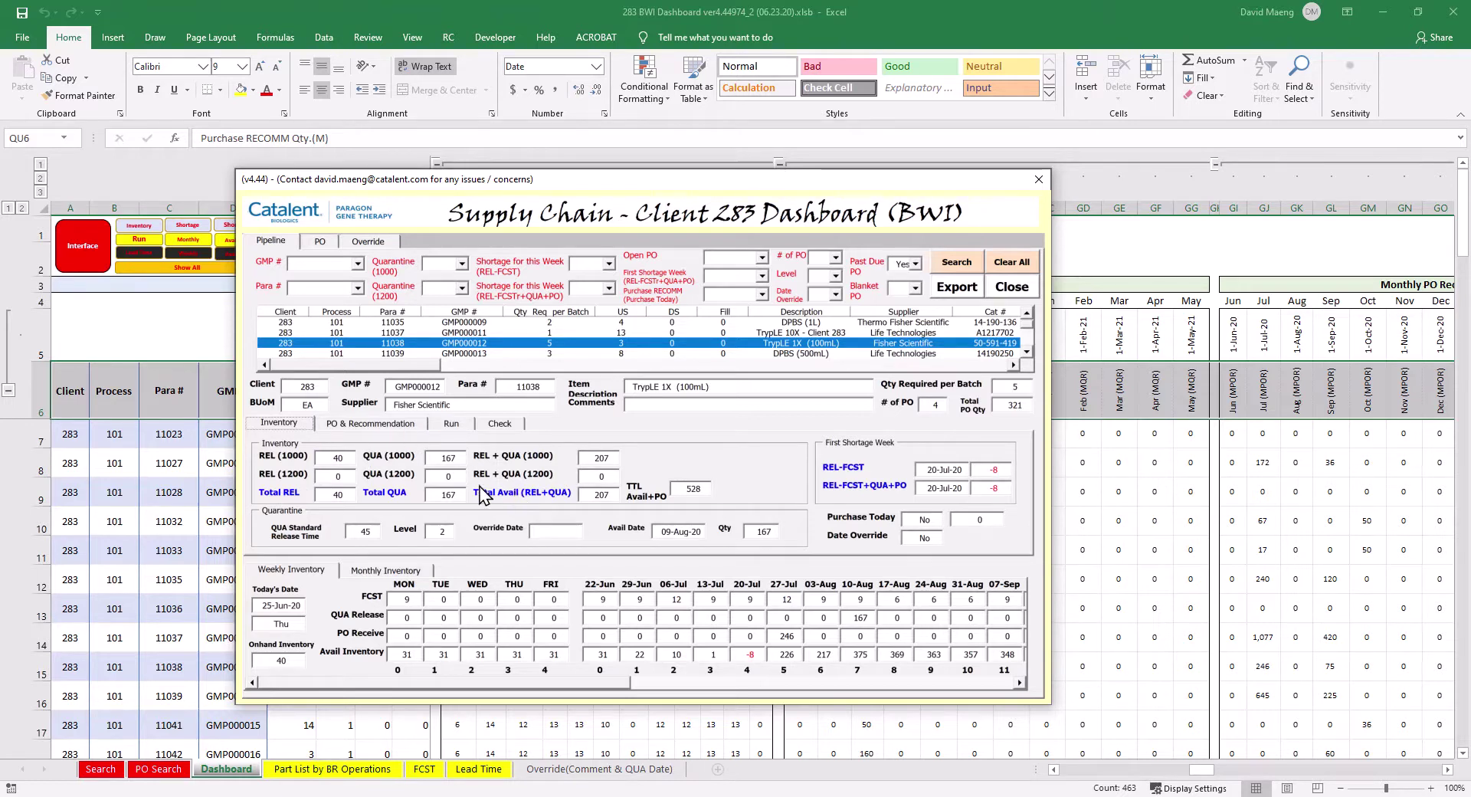
{"action": "left_click", "coordinate": [453, 425]}
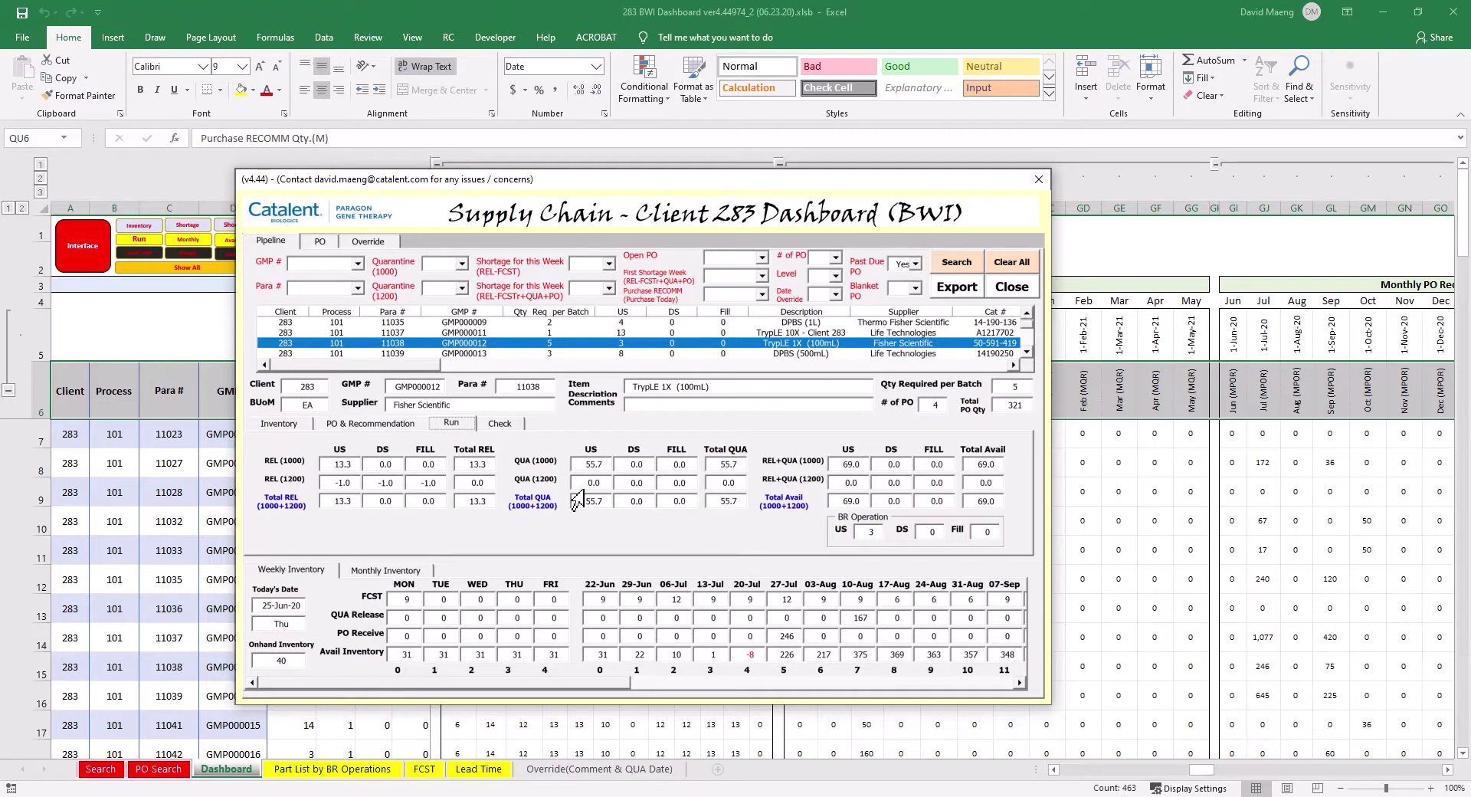
{"action": "left_click", "coordinate": [505, 424]}
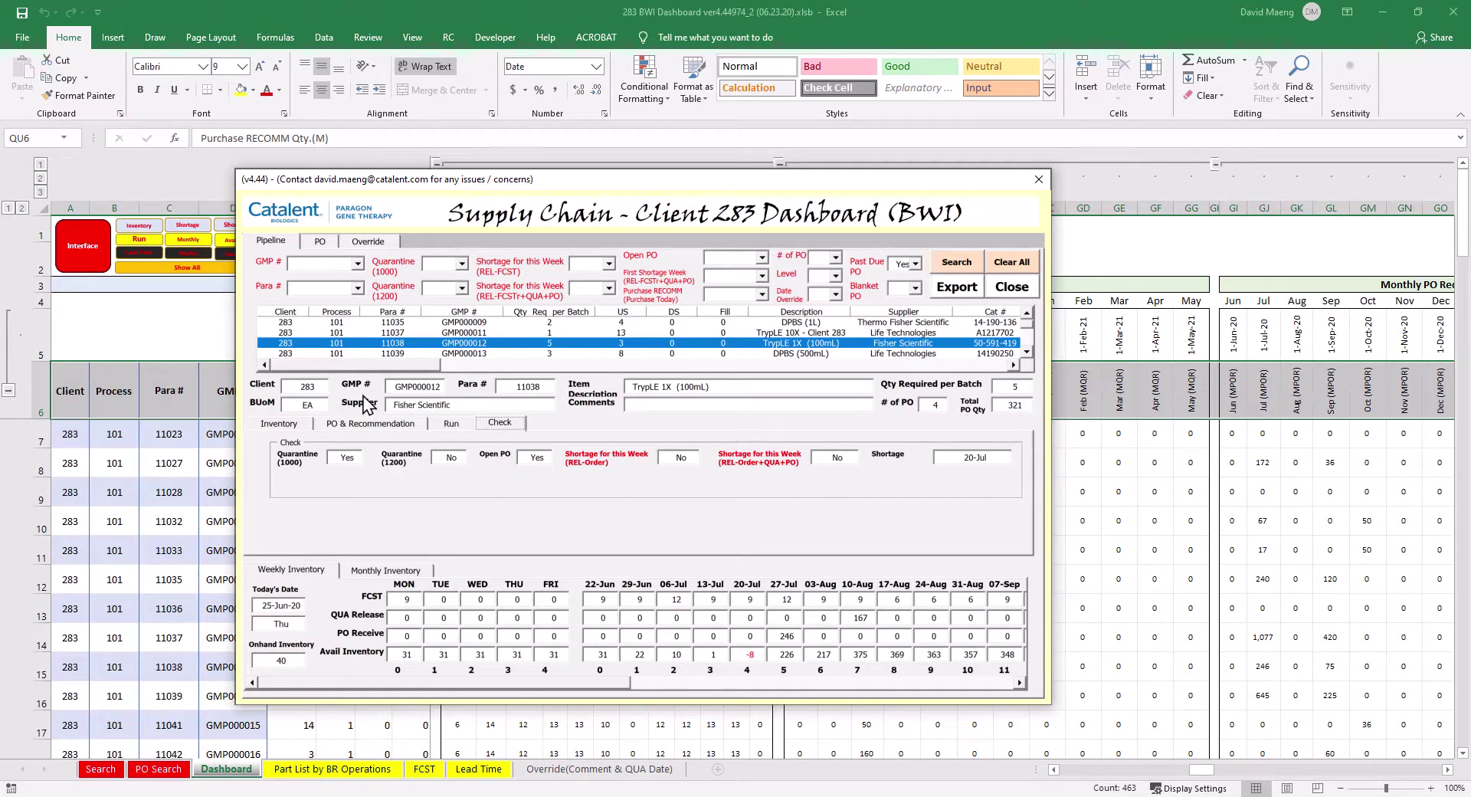
Examine the First Shortage Week dates and quantities for REL-FCST and REL-FCST+QUA+PO in the Inventory details.
{"action": "left_click", "coordinate": [285, 423]}
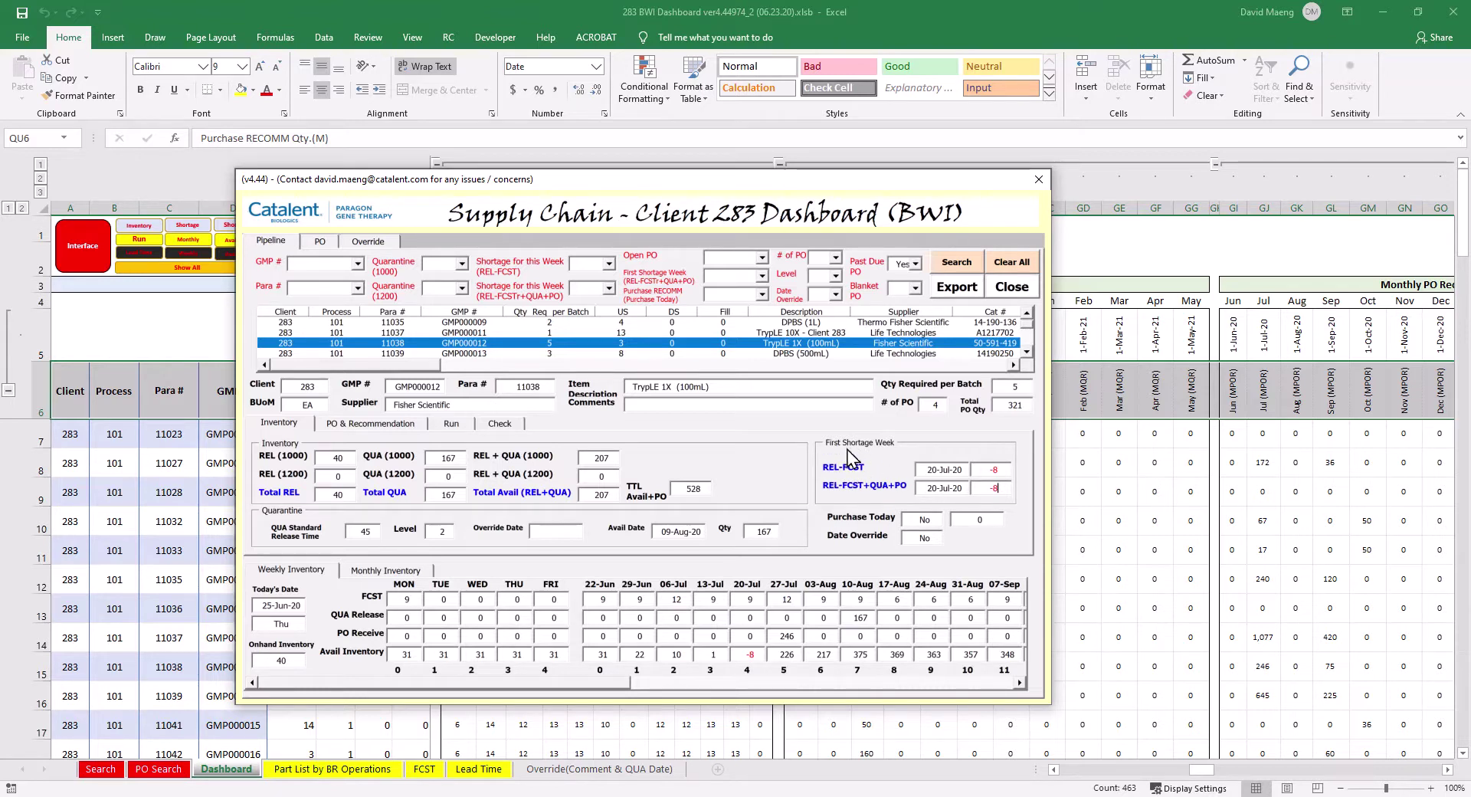
{"action": "left_click_drag", "start_coordinate": [927, 470], "coordinate": [996, 469]}
{"action": "left_click_drag", "start_coordinate": [929, 487], "coordinate": [977, 488]}
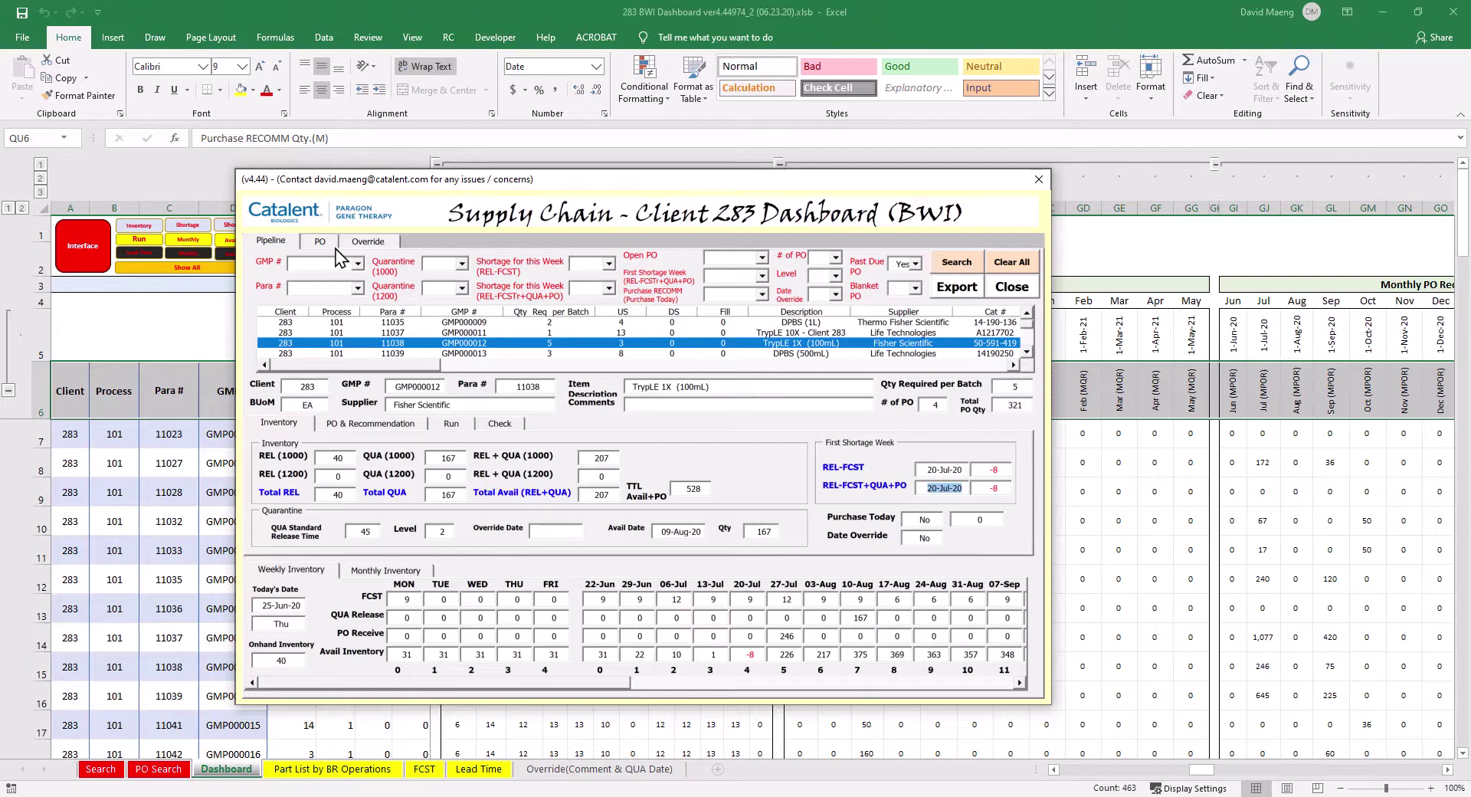
Compare the PO & Recommendation schedule with the details of GMP000012's individual orders on the PO page, ending on GMP0000124.
{"action": "left_click", "coordinate": [396, 425]}
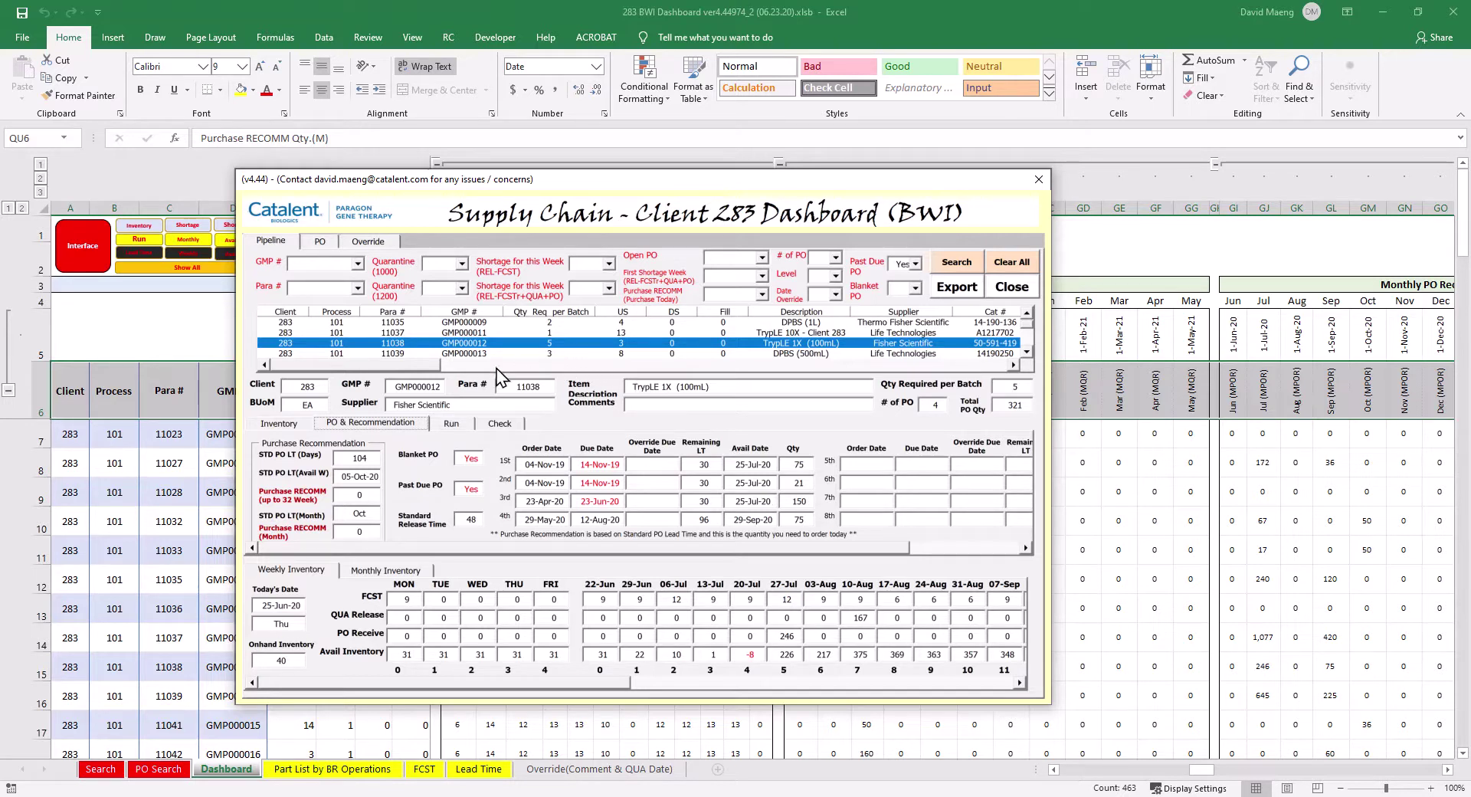
{"action": "left_click", "coordinate": [321, 242]}
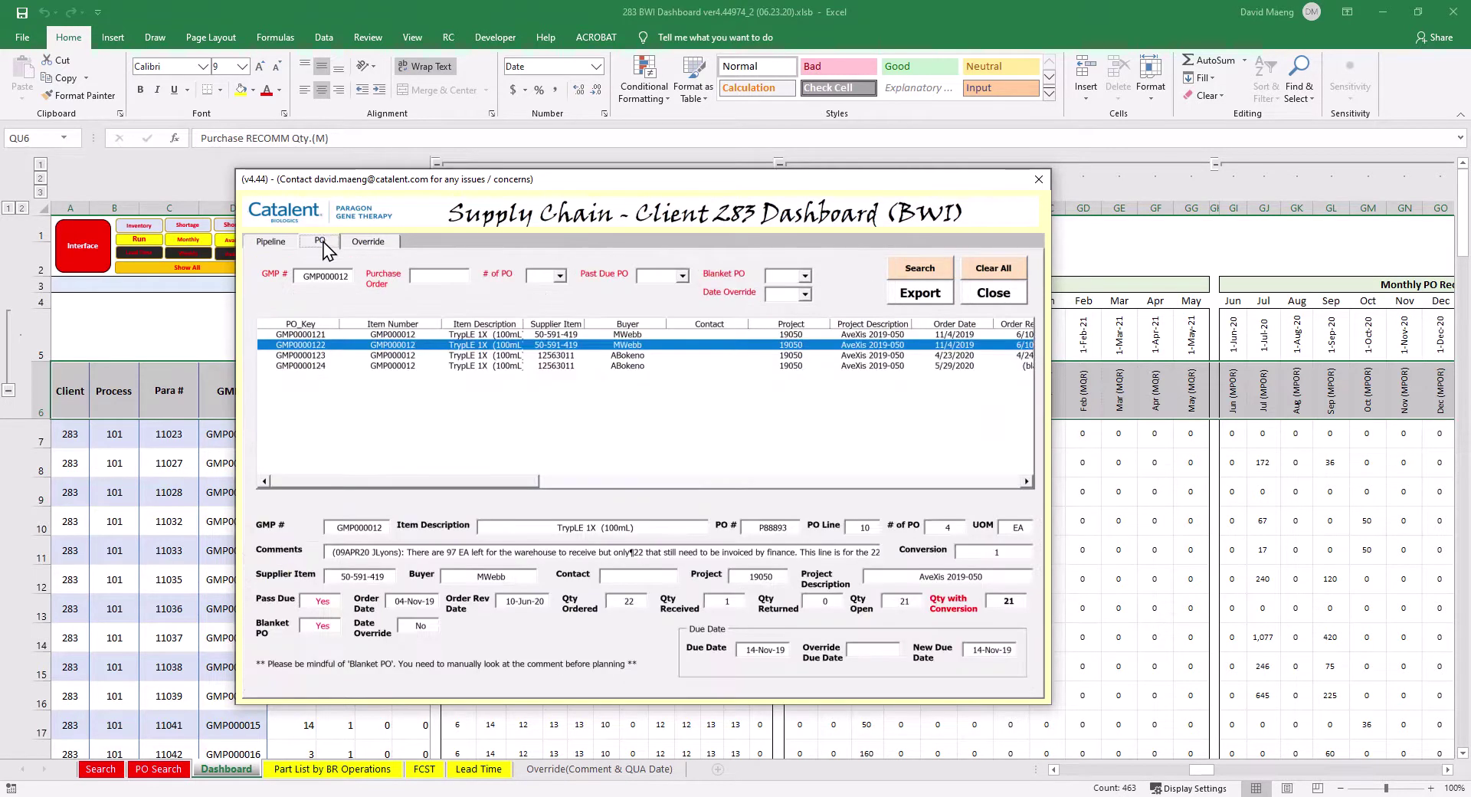
{"action": "left_click", "coordinate": [373, 366]}
{"action": "left_click", "coordinate": [377, 335]}
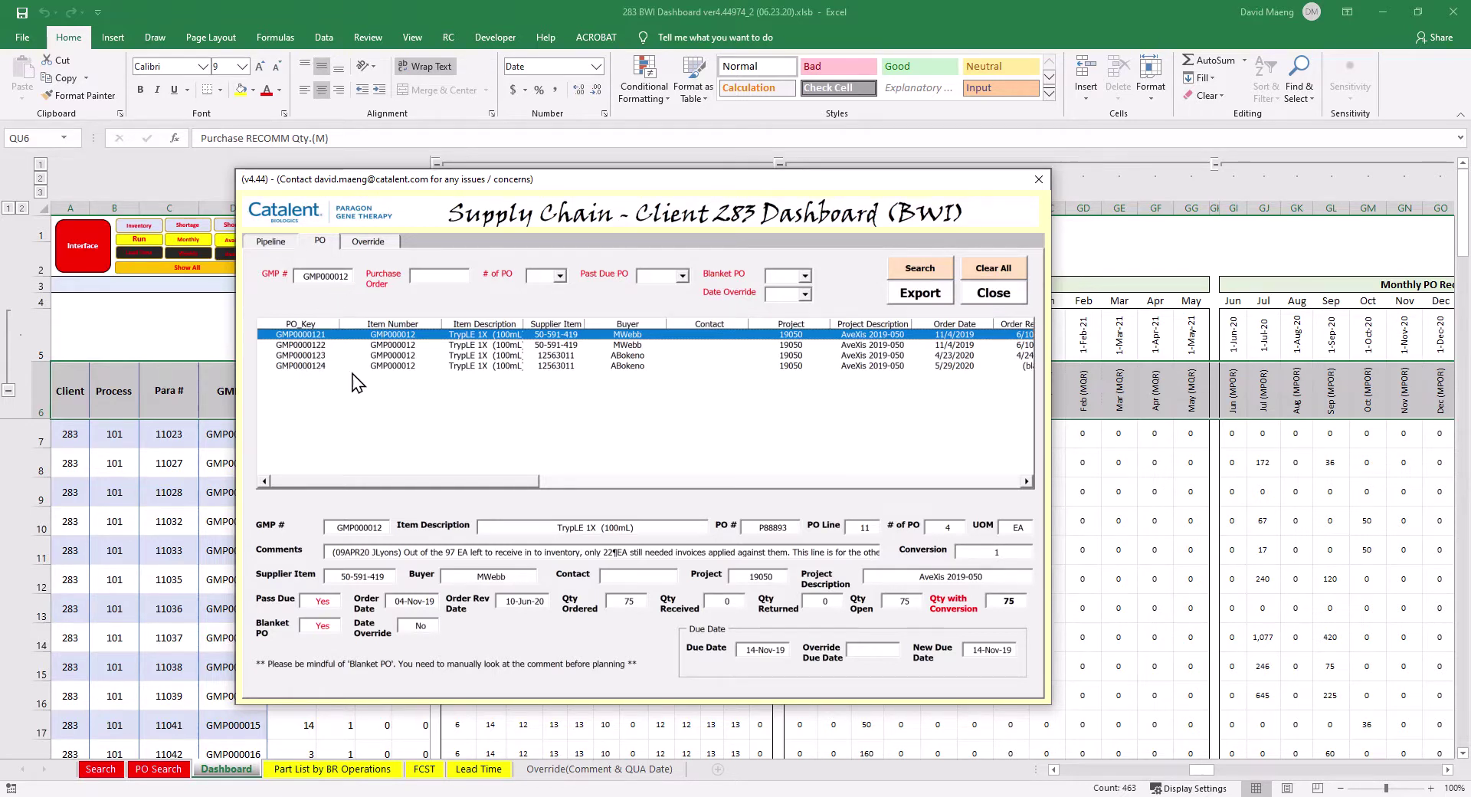
{"action": "left_click", "coordinate": [330, 360]}
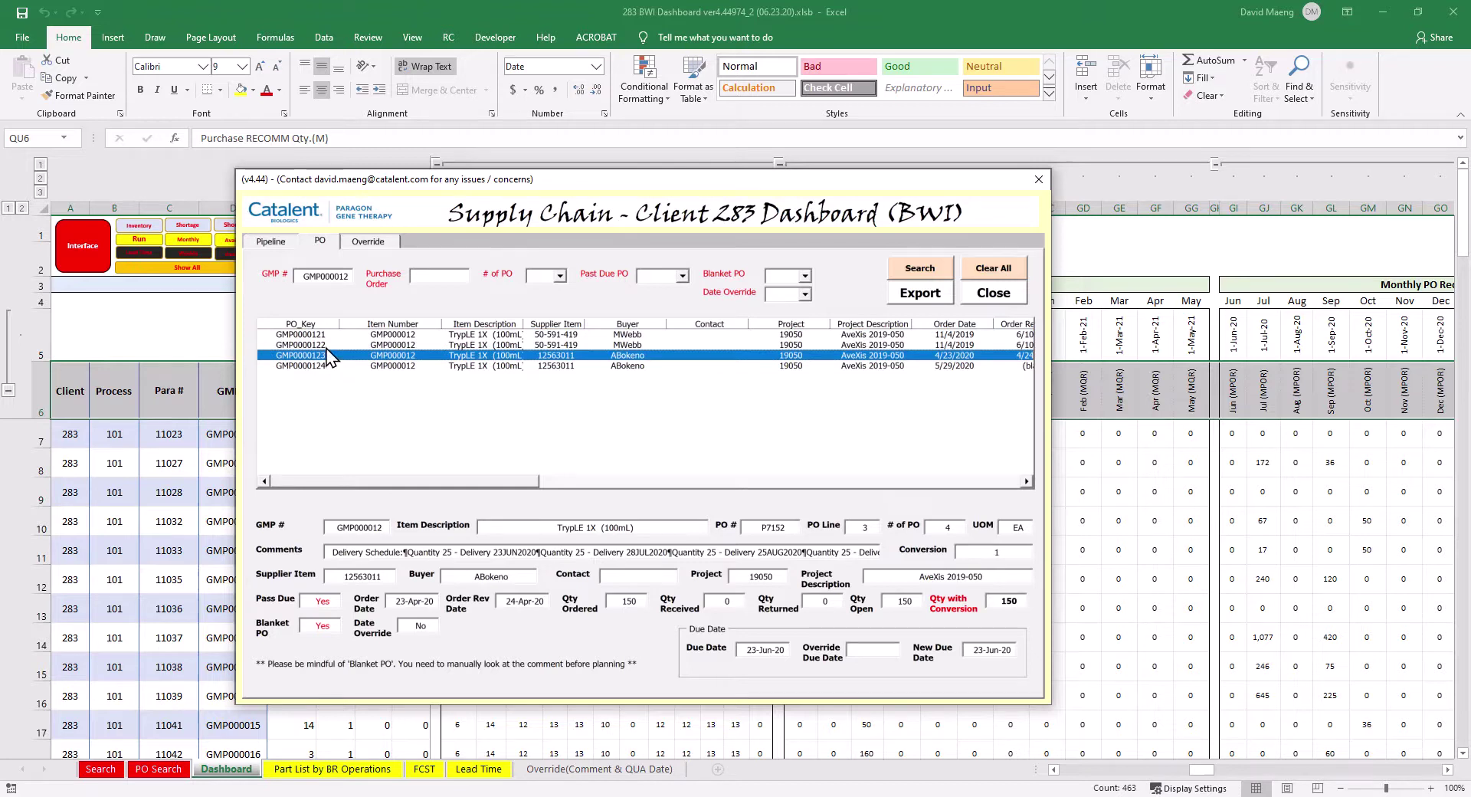
{"action": "left_click", "coordinate": [326, 346]}
{"action": "left_click", "coordinate": [325, 336]}
{"action": "left_click", "coordinate": [324, 347]}
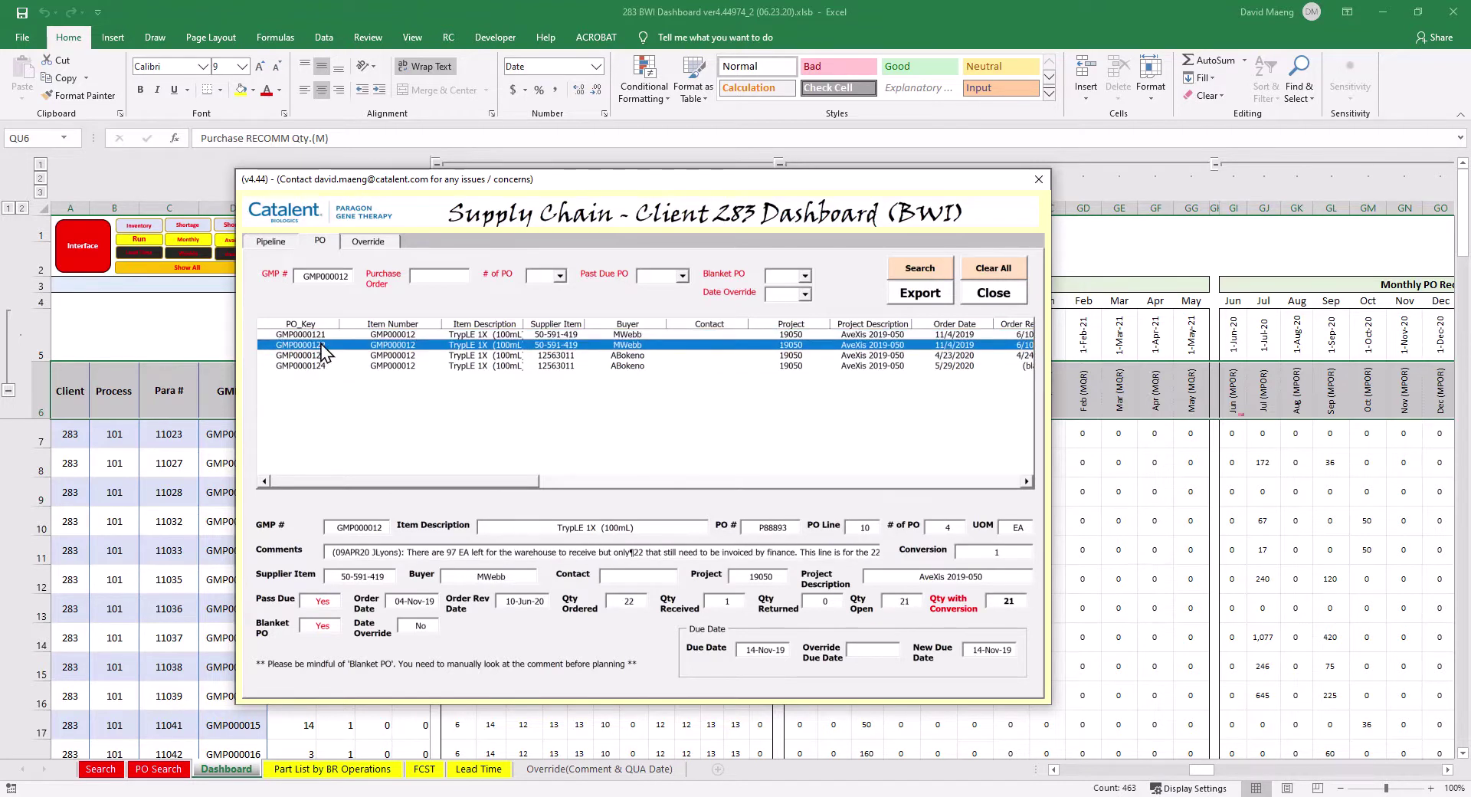
{"action": "left_click", "coordinate": [324, 356]}
{"action": "left_click", "coordinate": [318, 366]}
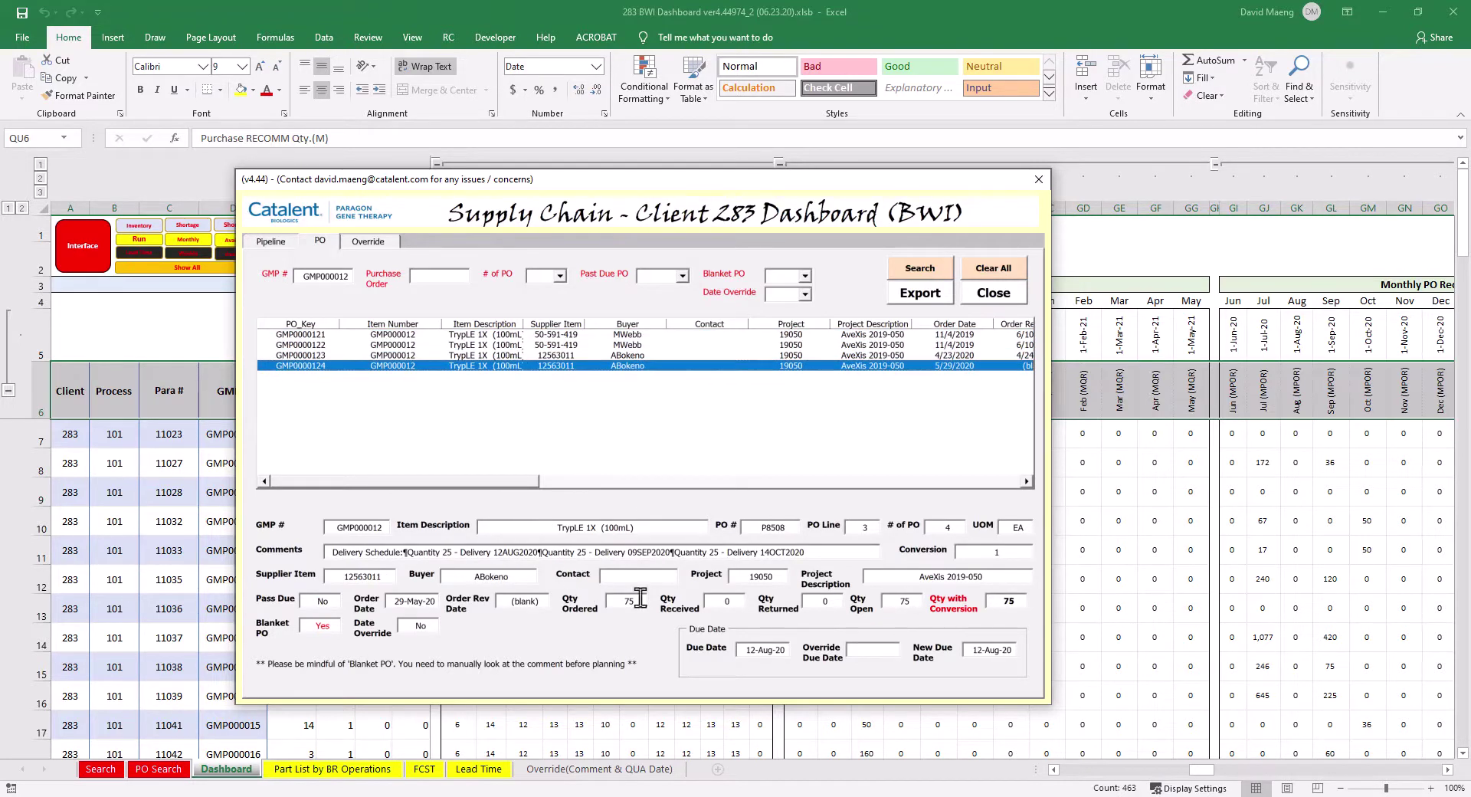
Look over the Override page, then compare the Inventory and PO & Recommendation details of GMP000012 in the Pipeline.
{"action": "left_click", "coordinate": [368, 243]}
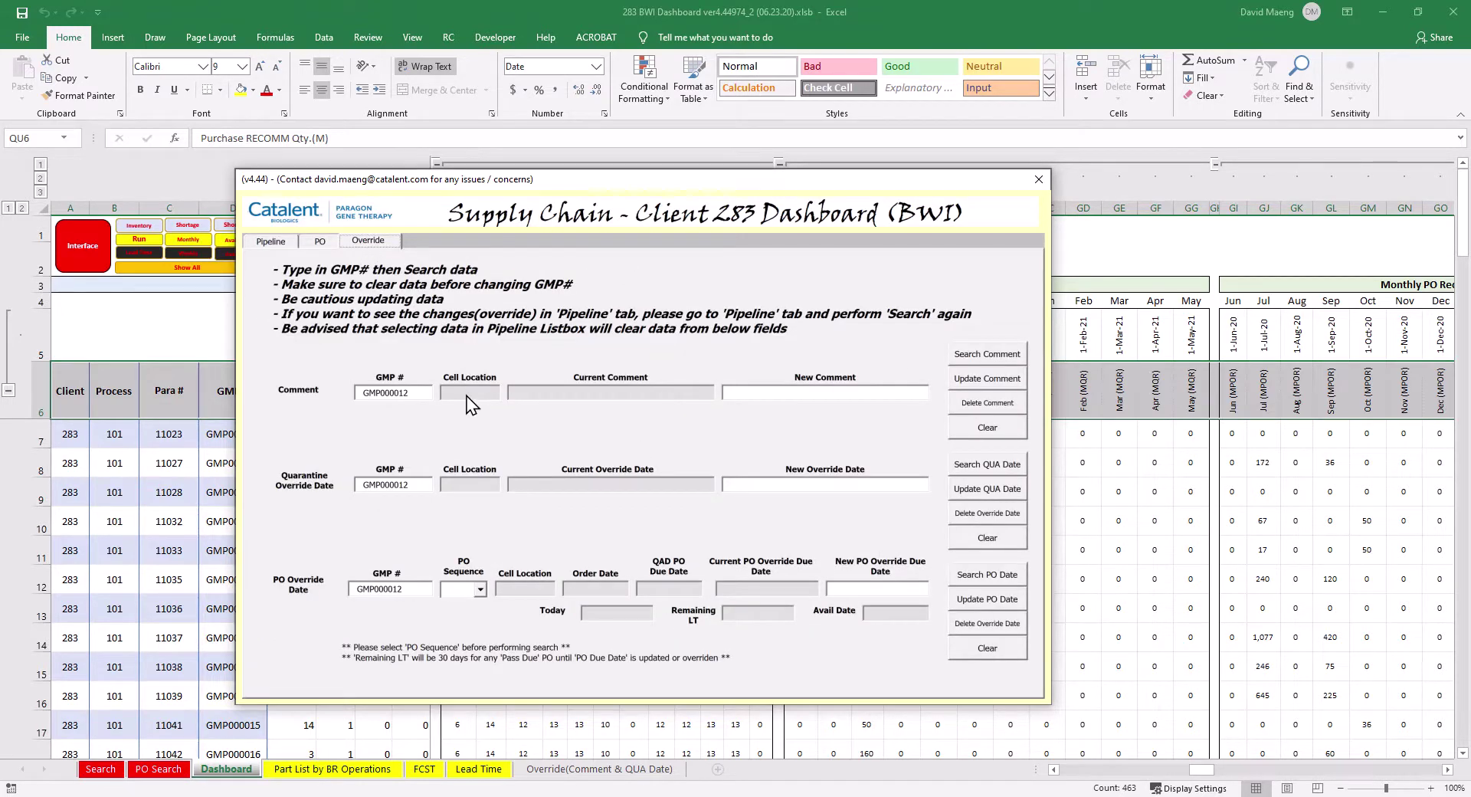
{"action": "left_click", "coordinate": [282, 240]}
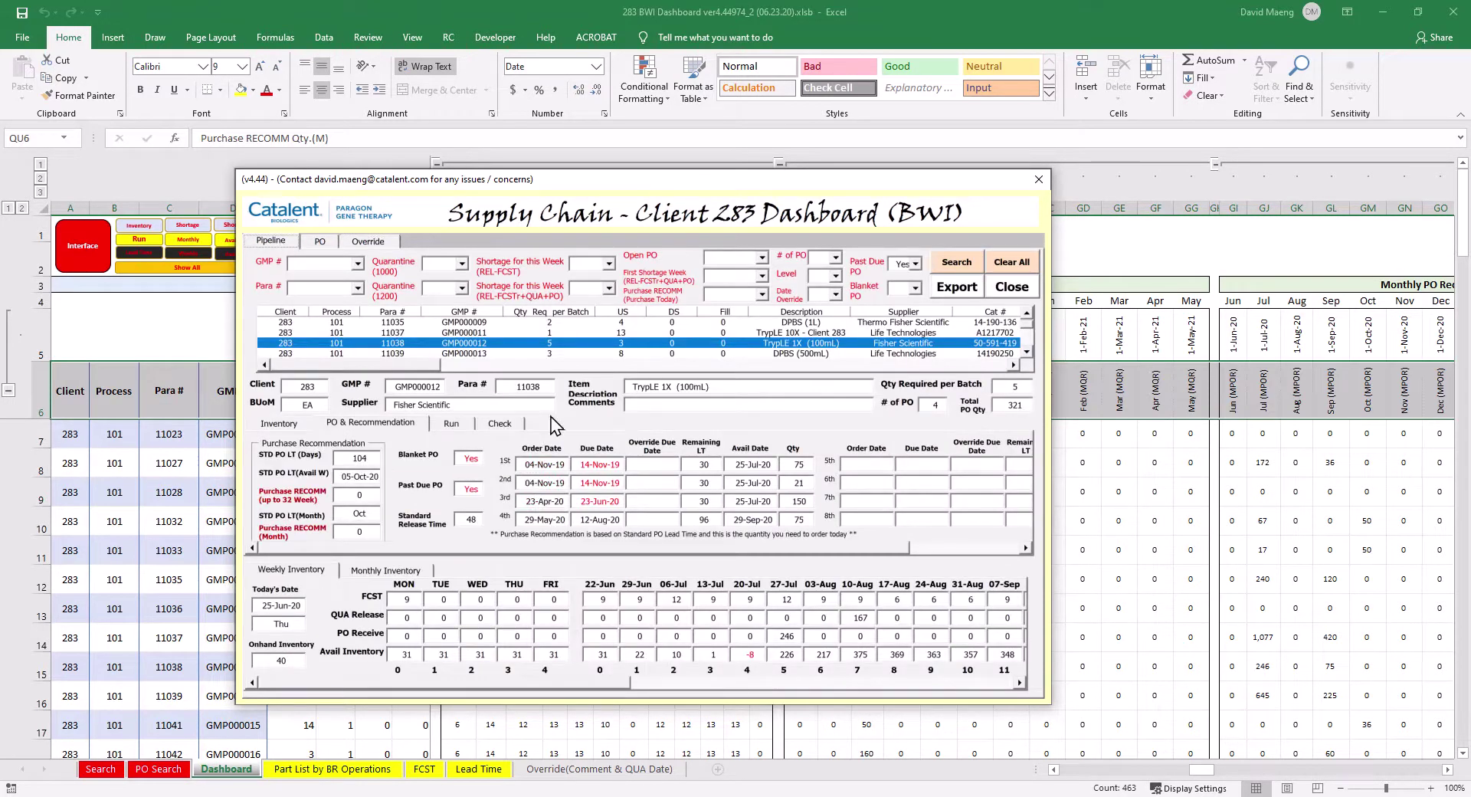
{"action": "left_click", "coordinate": [296, 426]}
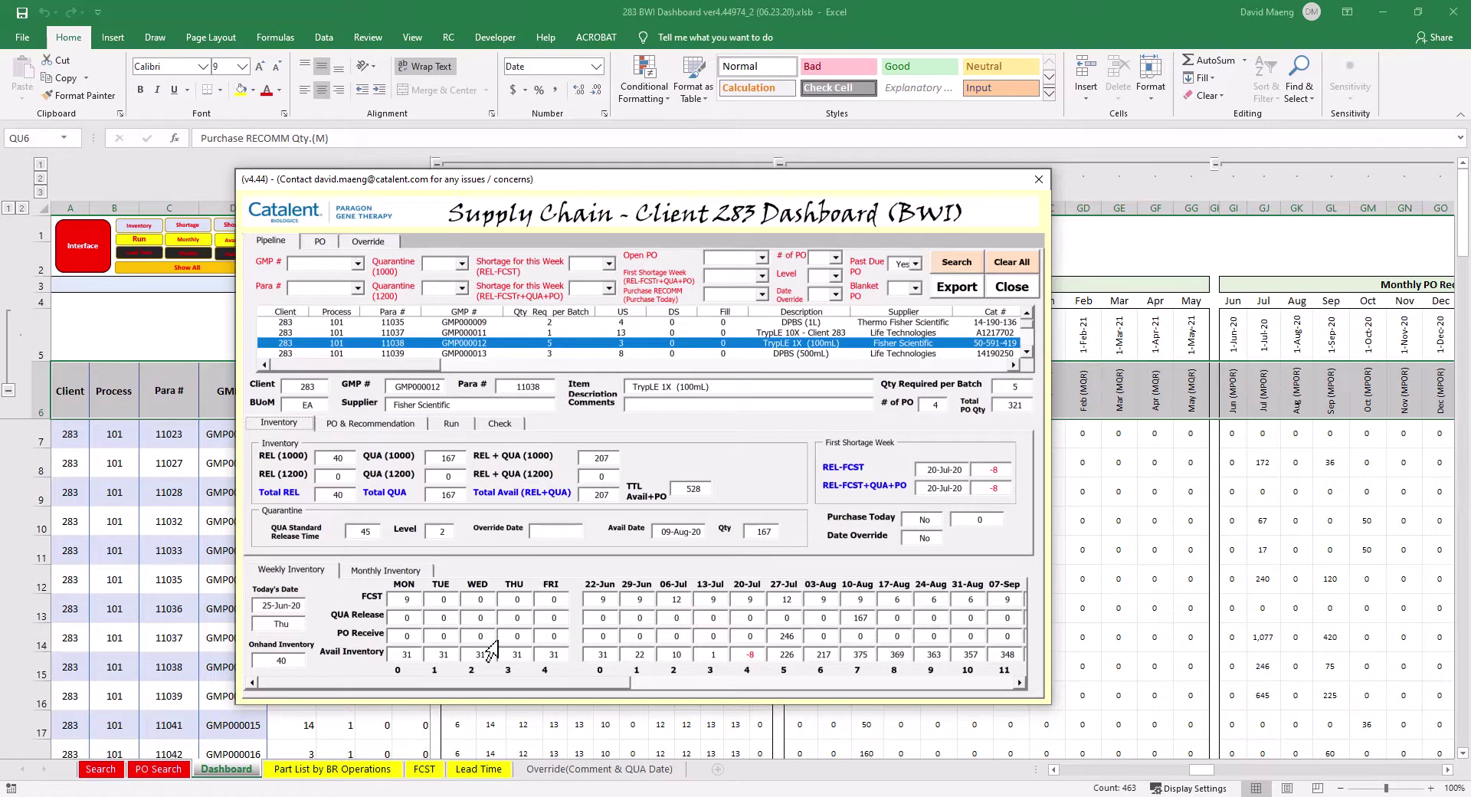
{"action": "left_click", "coordinate": [347, 431]}
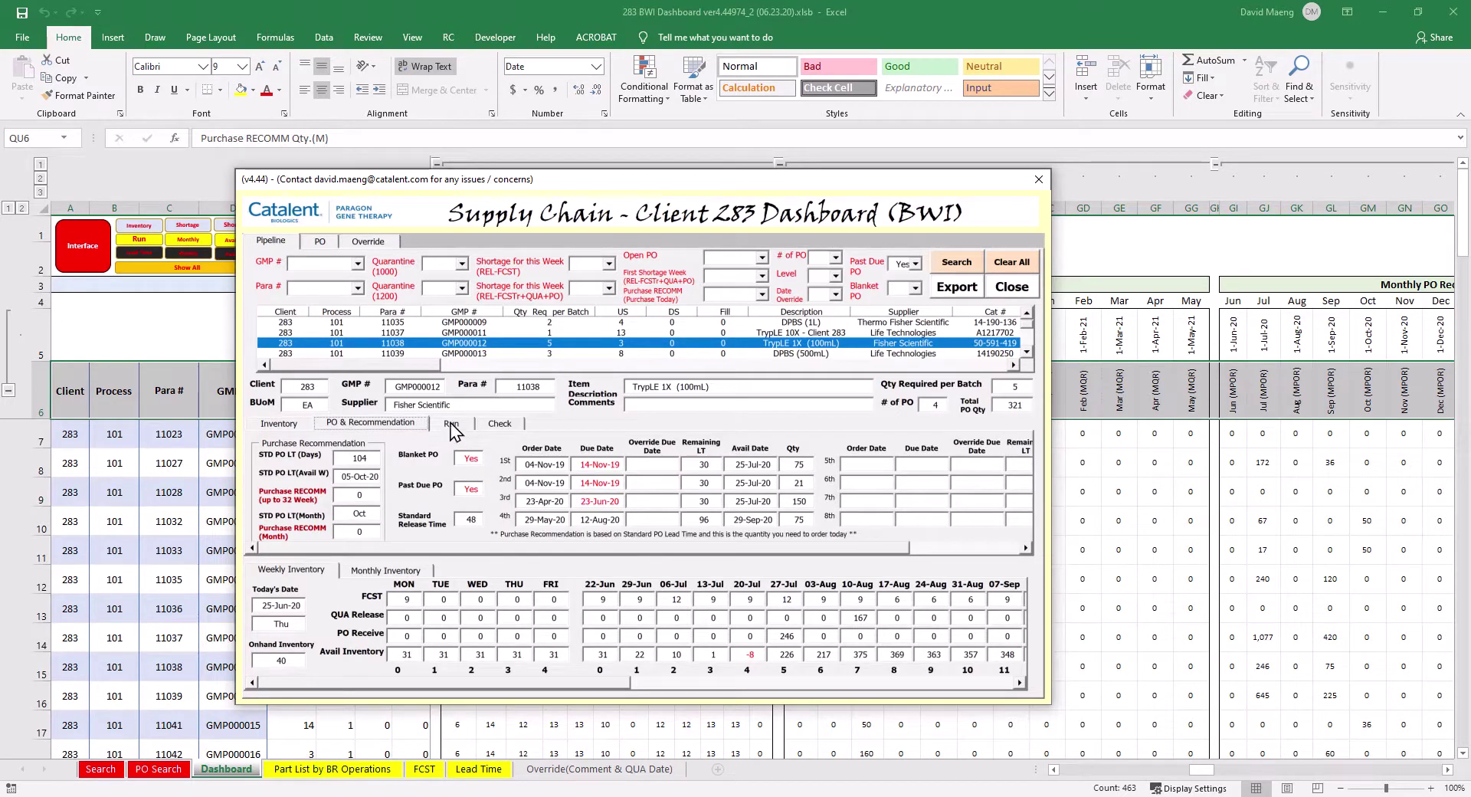
{"action": "left_click", "coordinate": [281, 421]}
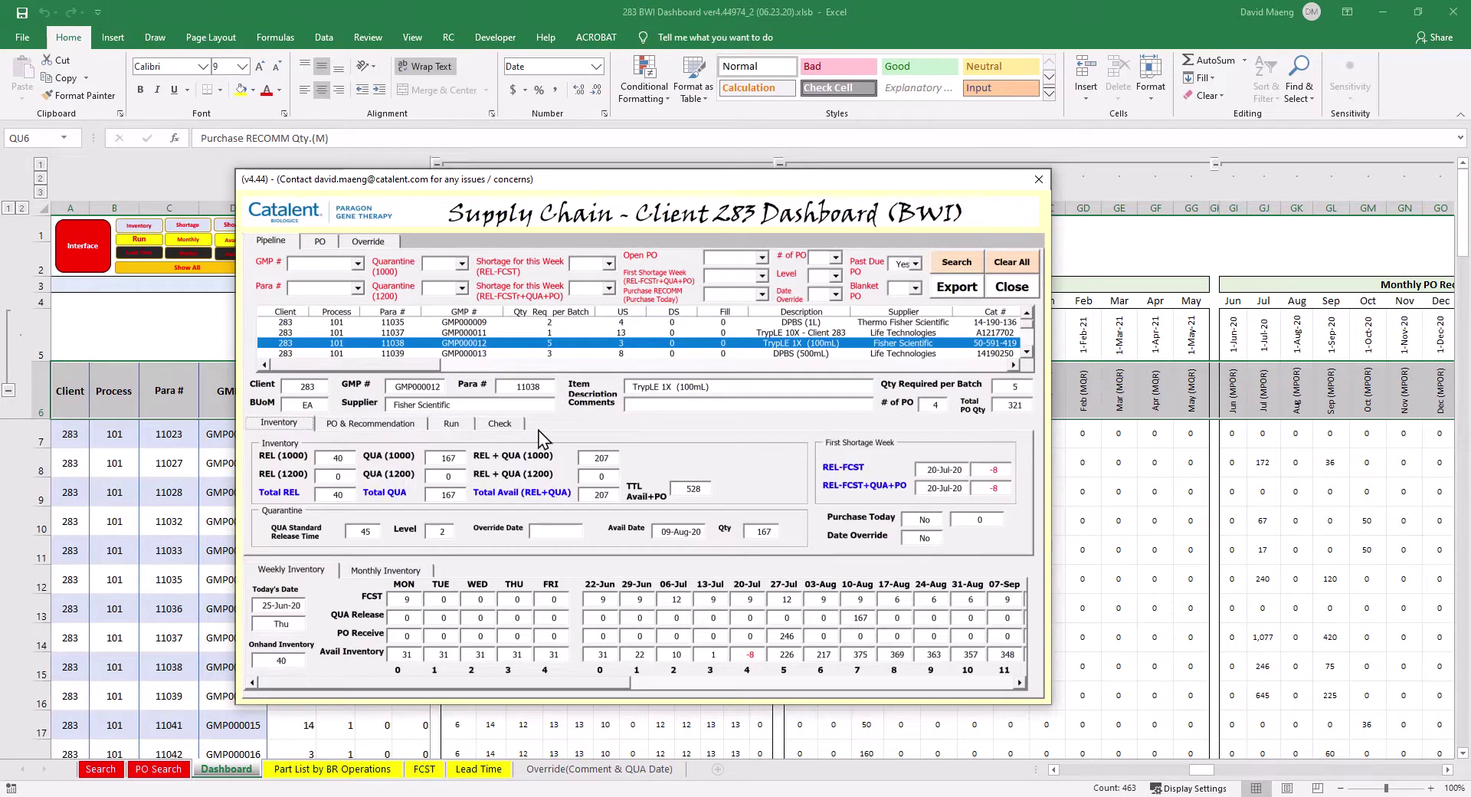
Search for an existing comment on GMP000012 in the Override page and go to its New Comment field.
{"action": "left_click", "coordinate": [370, 242]}
{"action": "left_click", "coordinate": [1017, 354]}
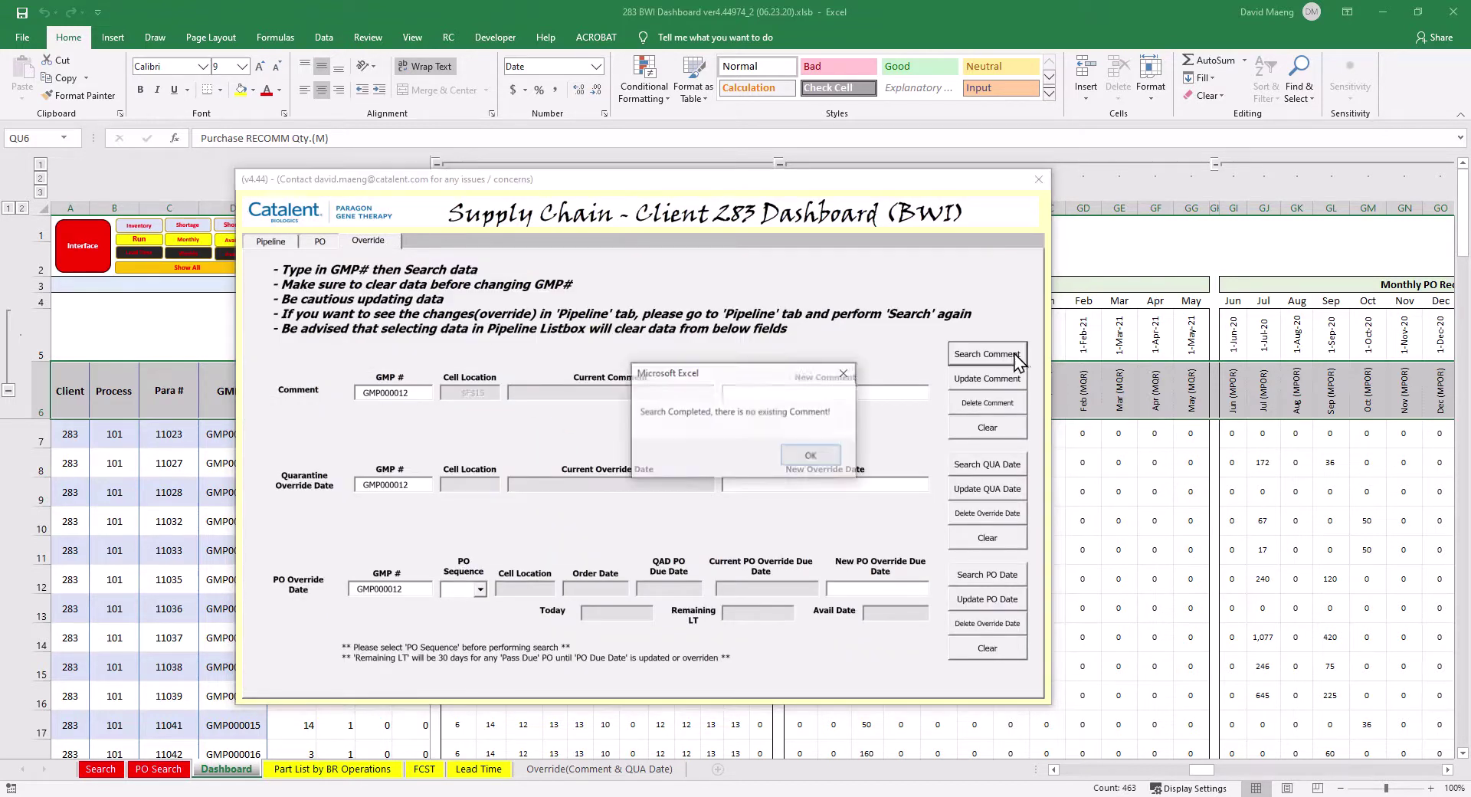
{"action": "left_click", "coordinate": [810, 457]}
{"action": "left_click", "coordinate": [843, 395]}
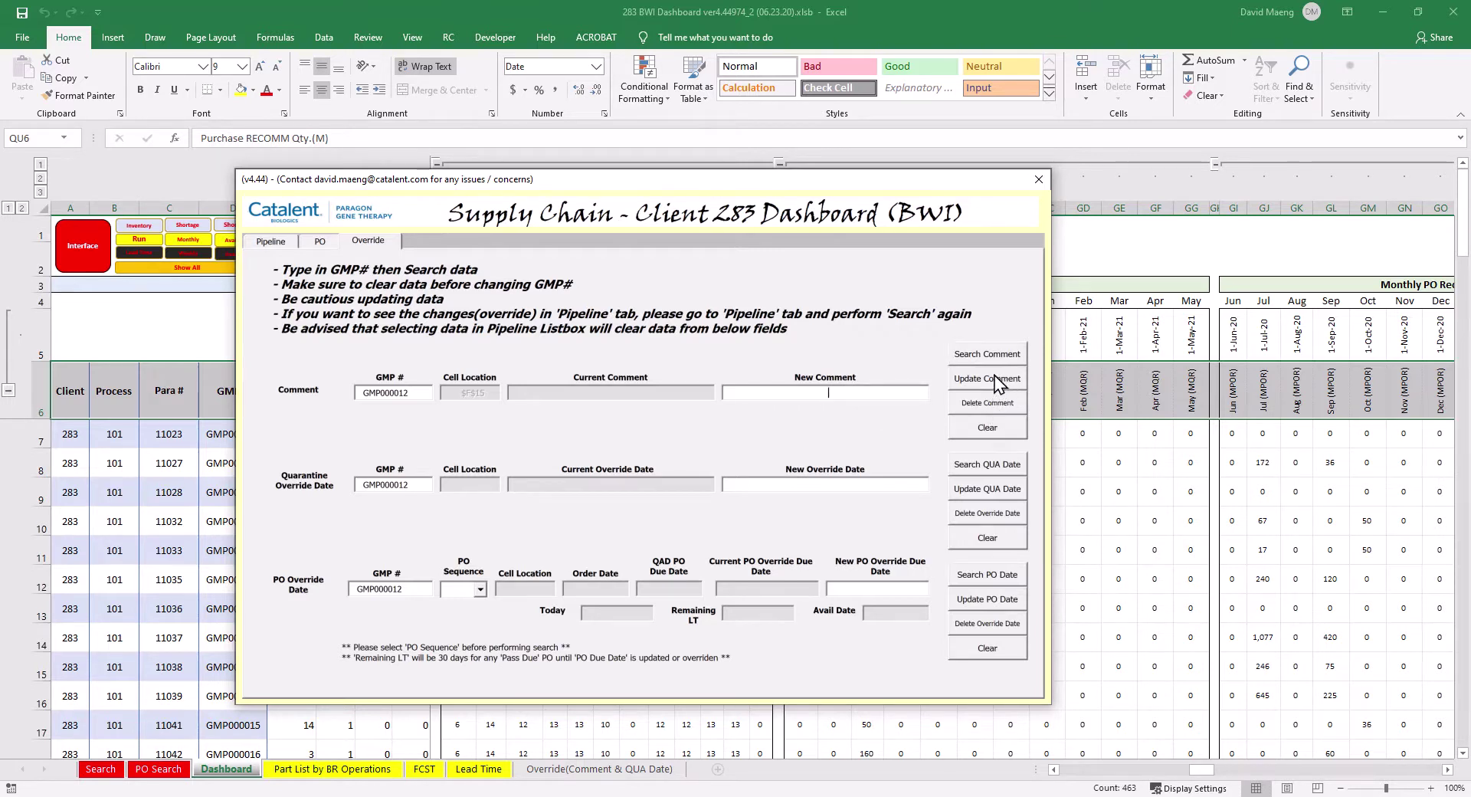
Compare the Override page with the Pipeline's Quarantine details, ending on the Override Date of GMP000009.
{"action": "left_click", "coordinate": [272, 241]}
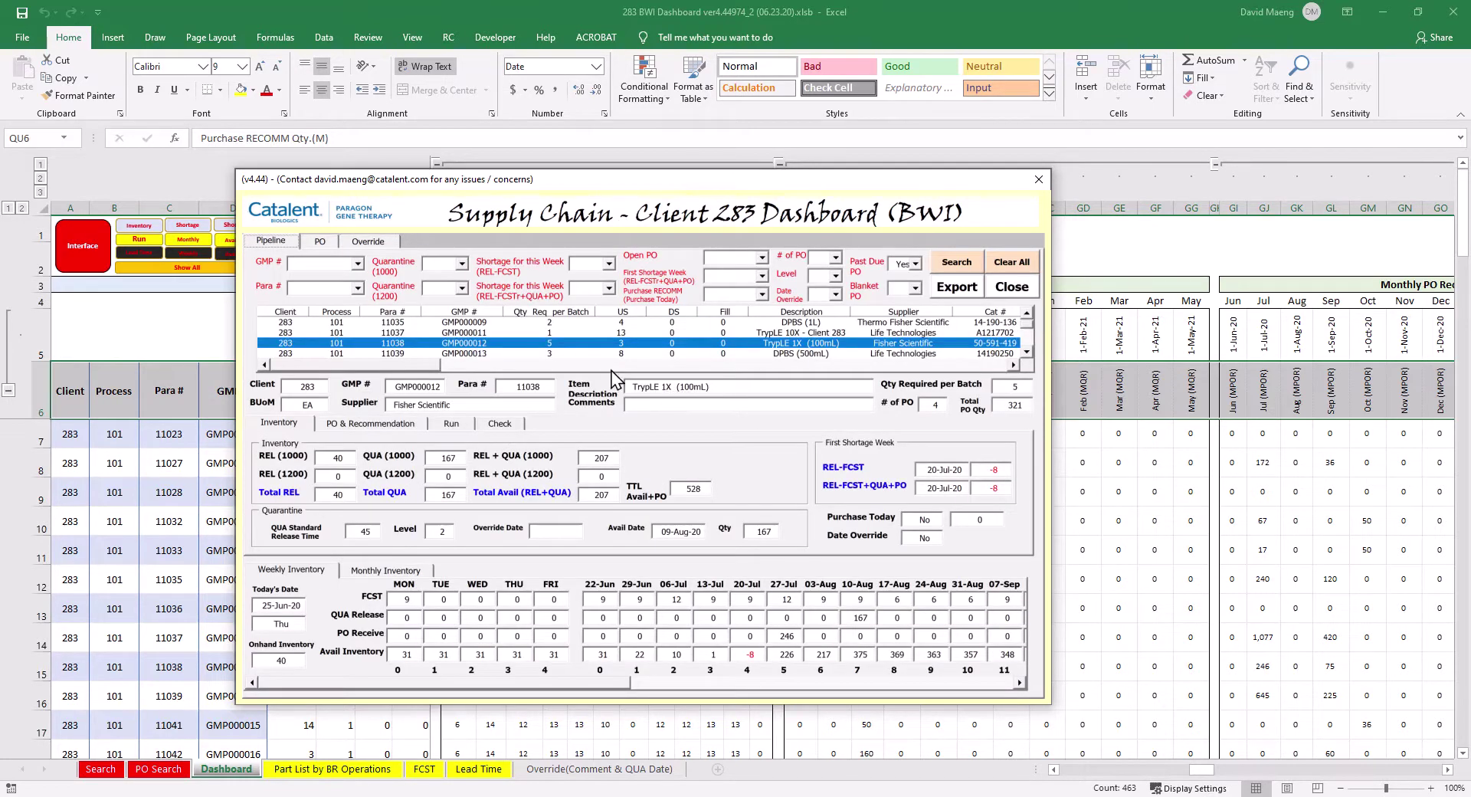
{"action": "left_click", "coordinate": [333, 242]}
{"action": "left_click", "coordinate": [358, 242]}
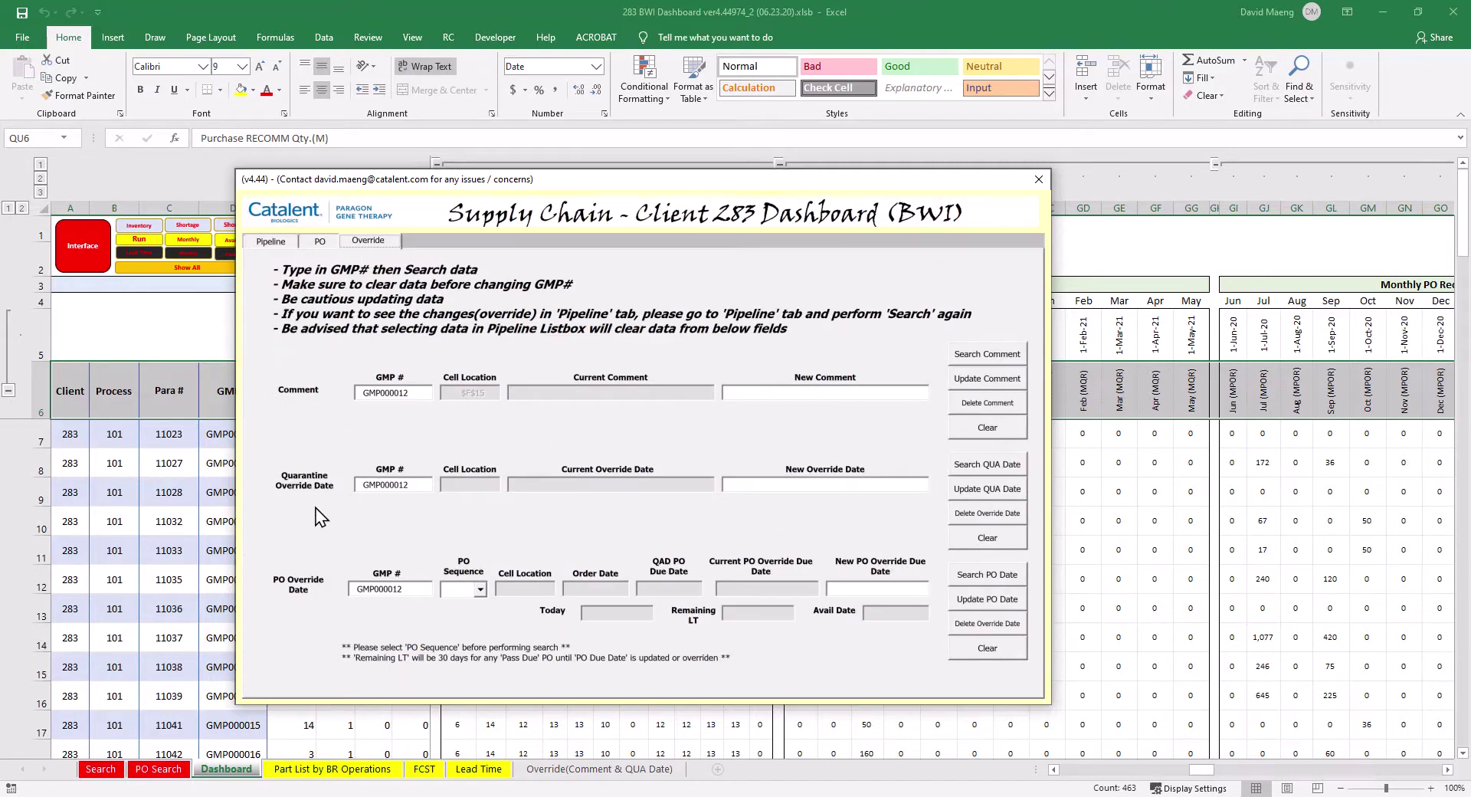
{"action": "left_click", "coordinate": [271, 241]}
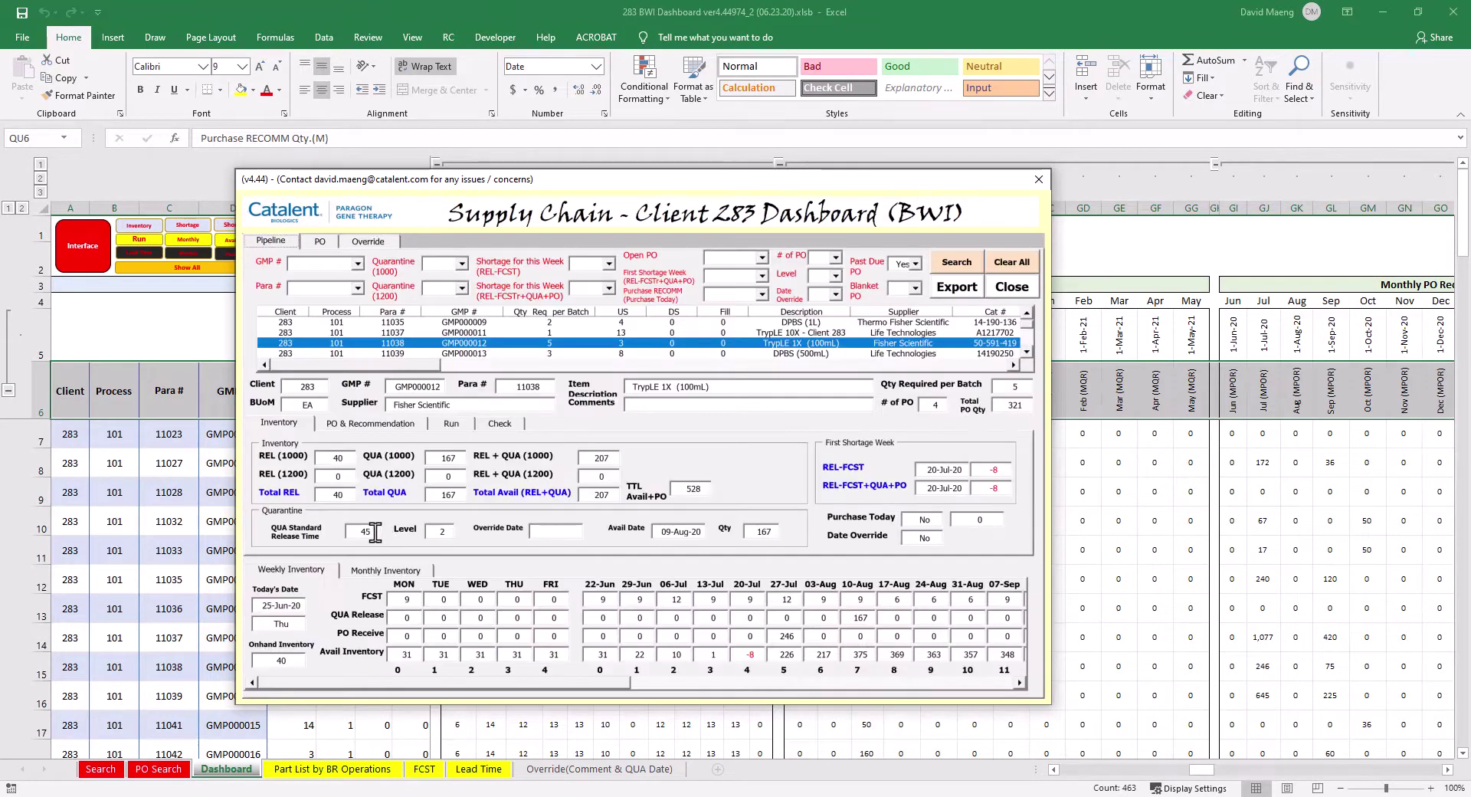
{"action": "left_click", "coordinate": [392, 322]}
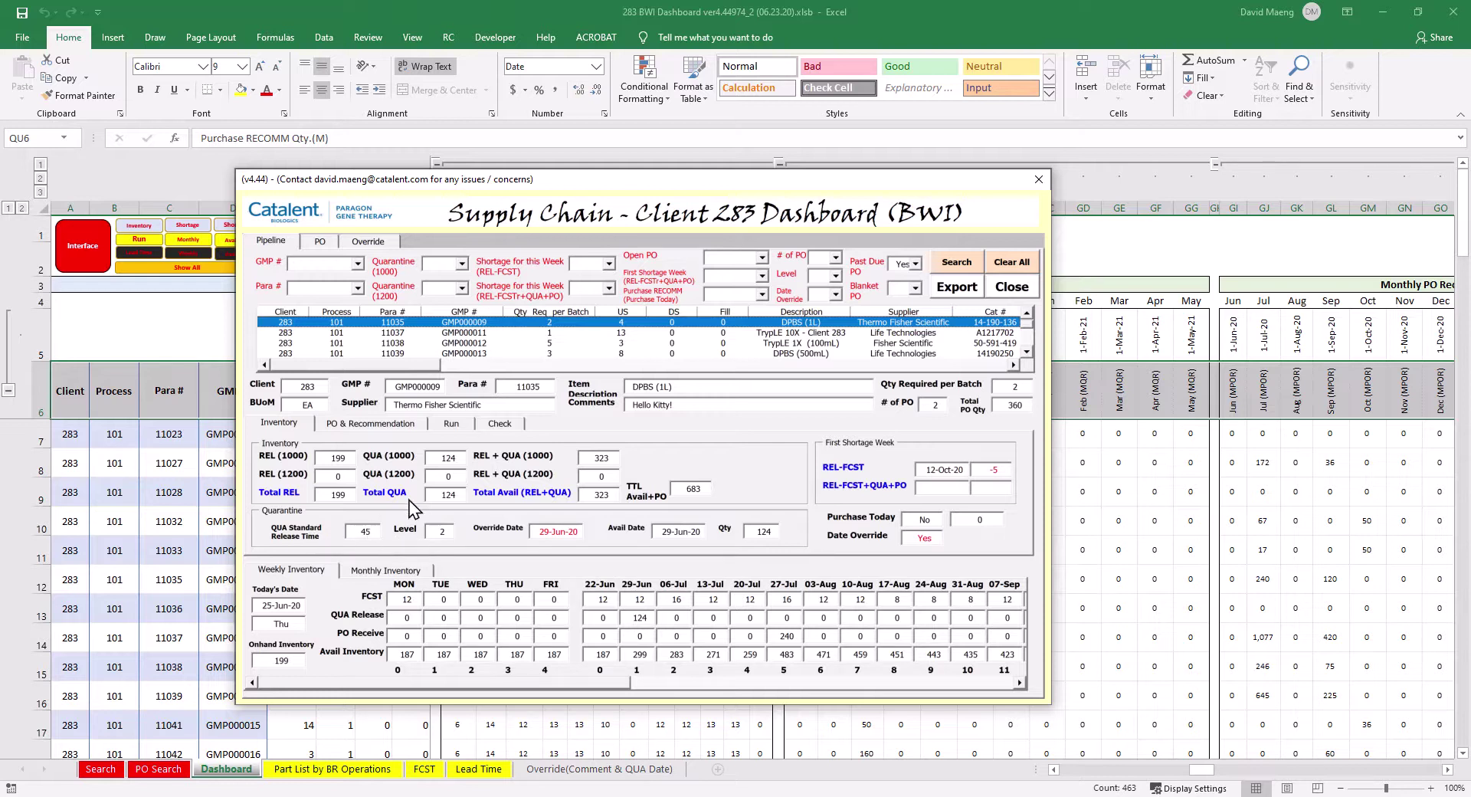
{"action": "left_click_drag", "start_coordinate": [544, 531], "coordinate": [586, 531]}
Search the PO override dates of GMP000009 for PO Sequence 1 and go to the New PO Override Due Date field.
{"action": "left_click", "coordinate": [367, 241]}
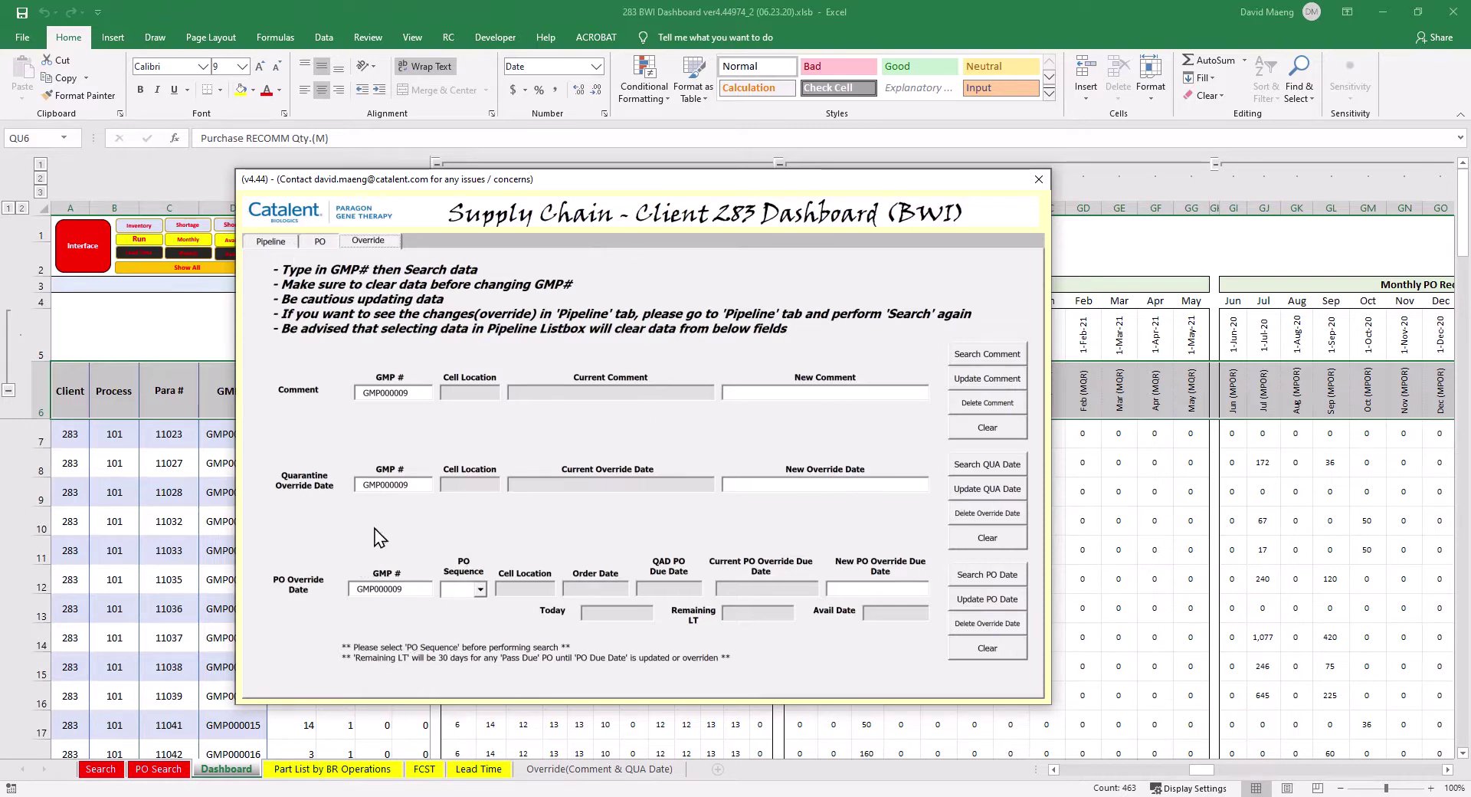
{"action": "left_click", "coordinate": [480, 590]}
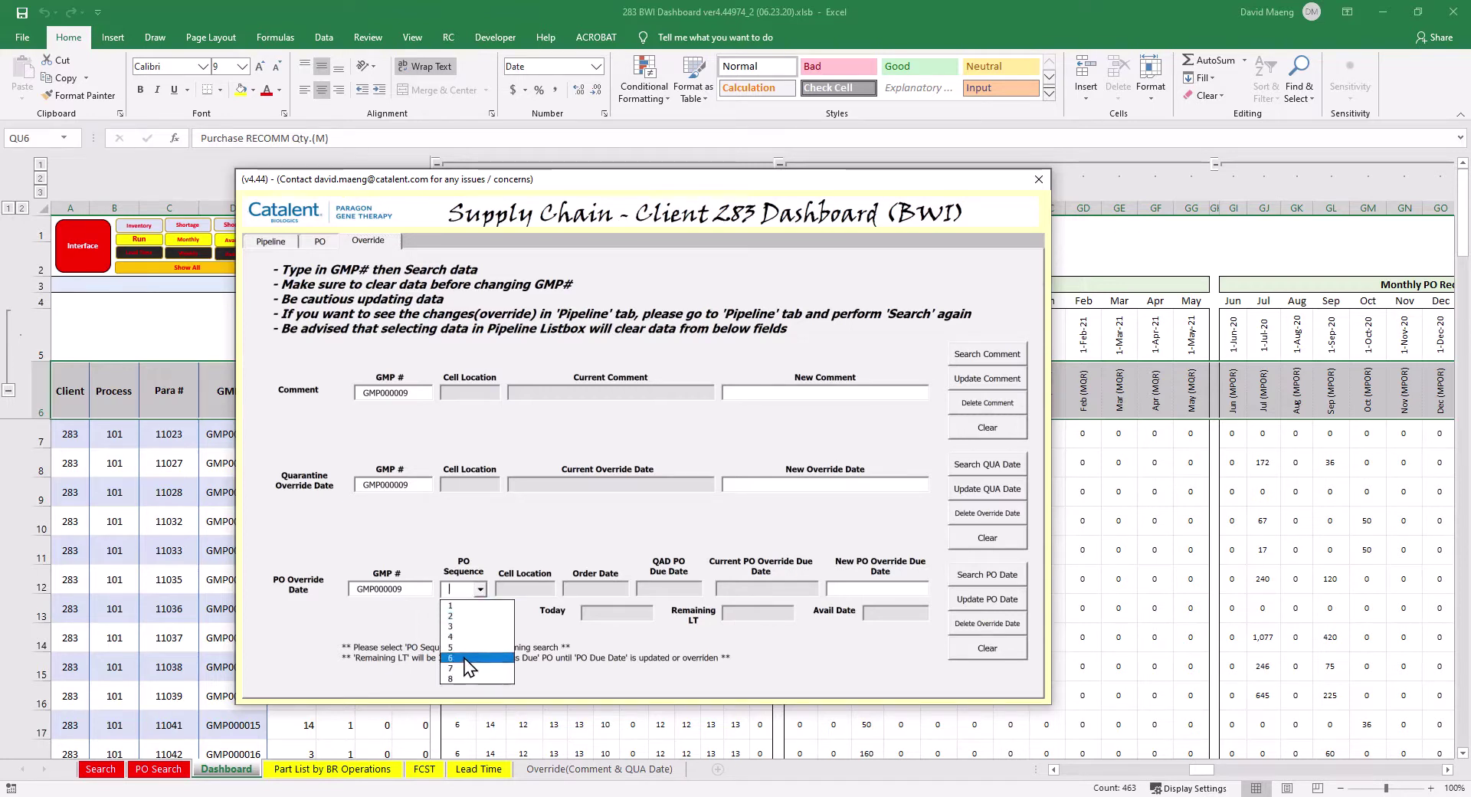
{"action": "left_click", "coordinate": [472, 606]}
{"action": "left_click", "coordinate": [973, 576]}
{"action": "left_click", "coordinate": [840, 461]}
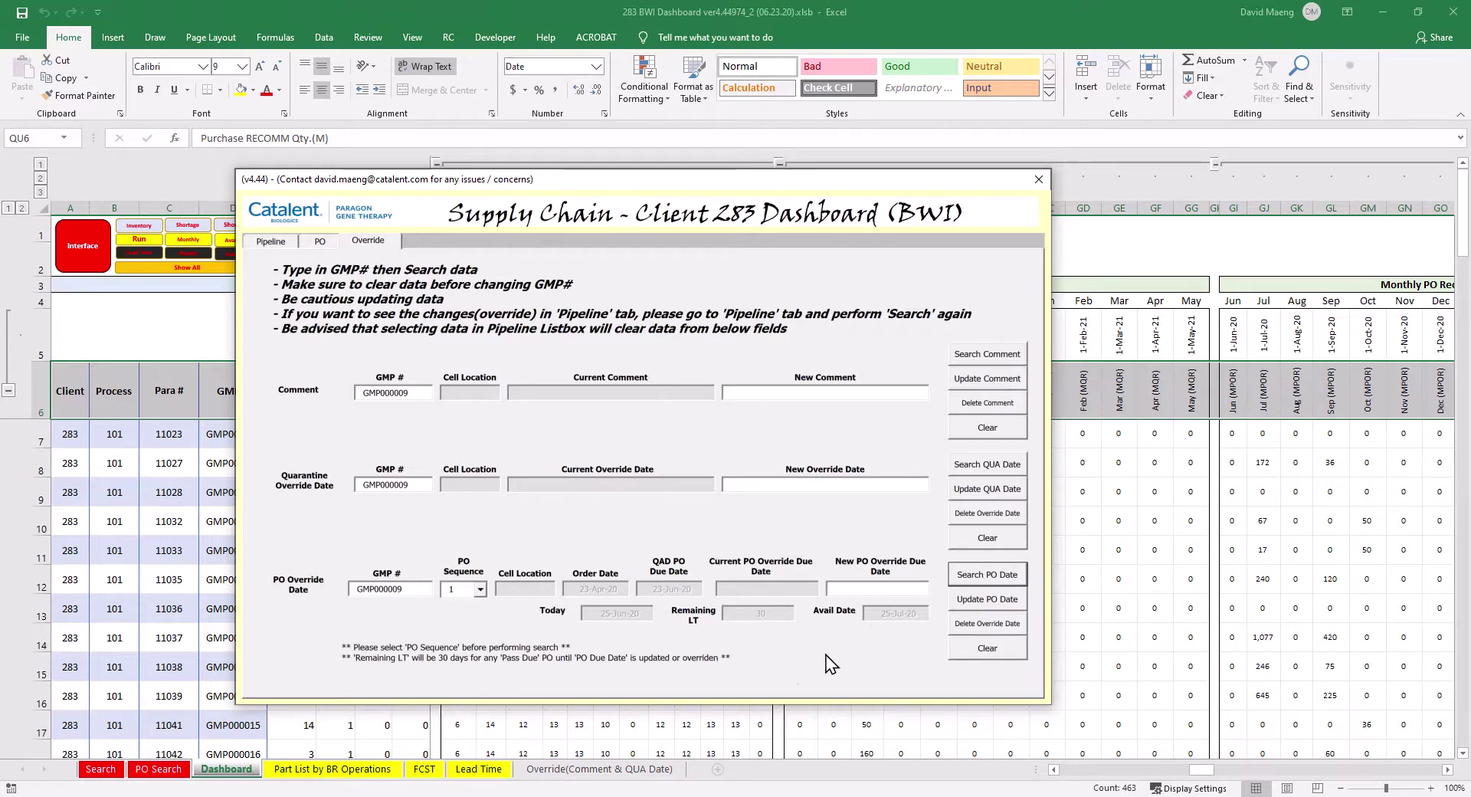
{"action": "left_click", "coordinate": [858, 590]}
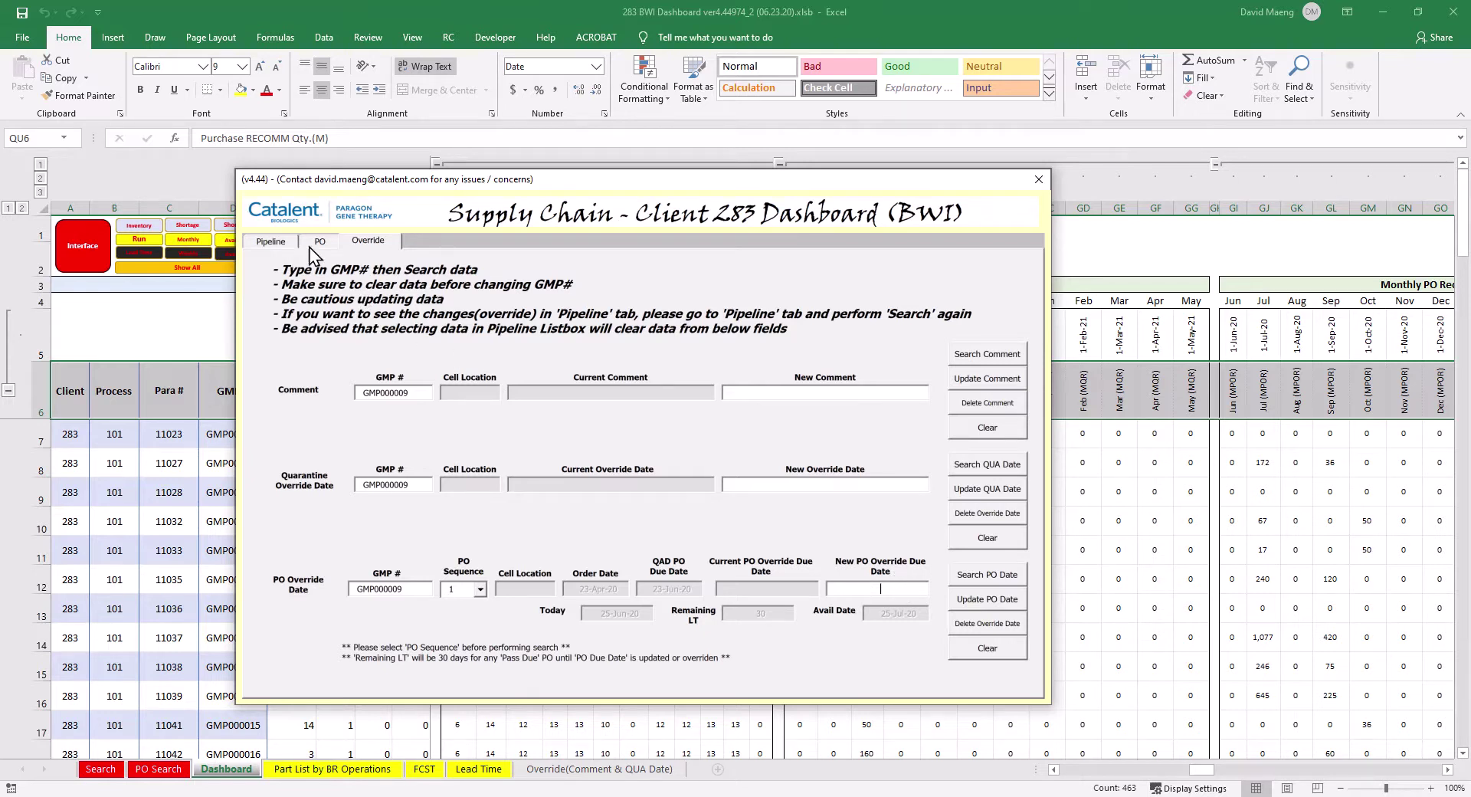
Show the details of GMP000013 in the Pipeline list and export the filtered pipeline data to a new workbook.
{"action": "left_click", "coordinate": [276, 241]}
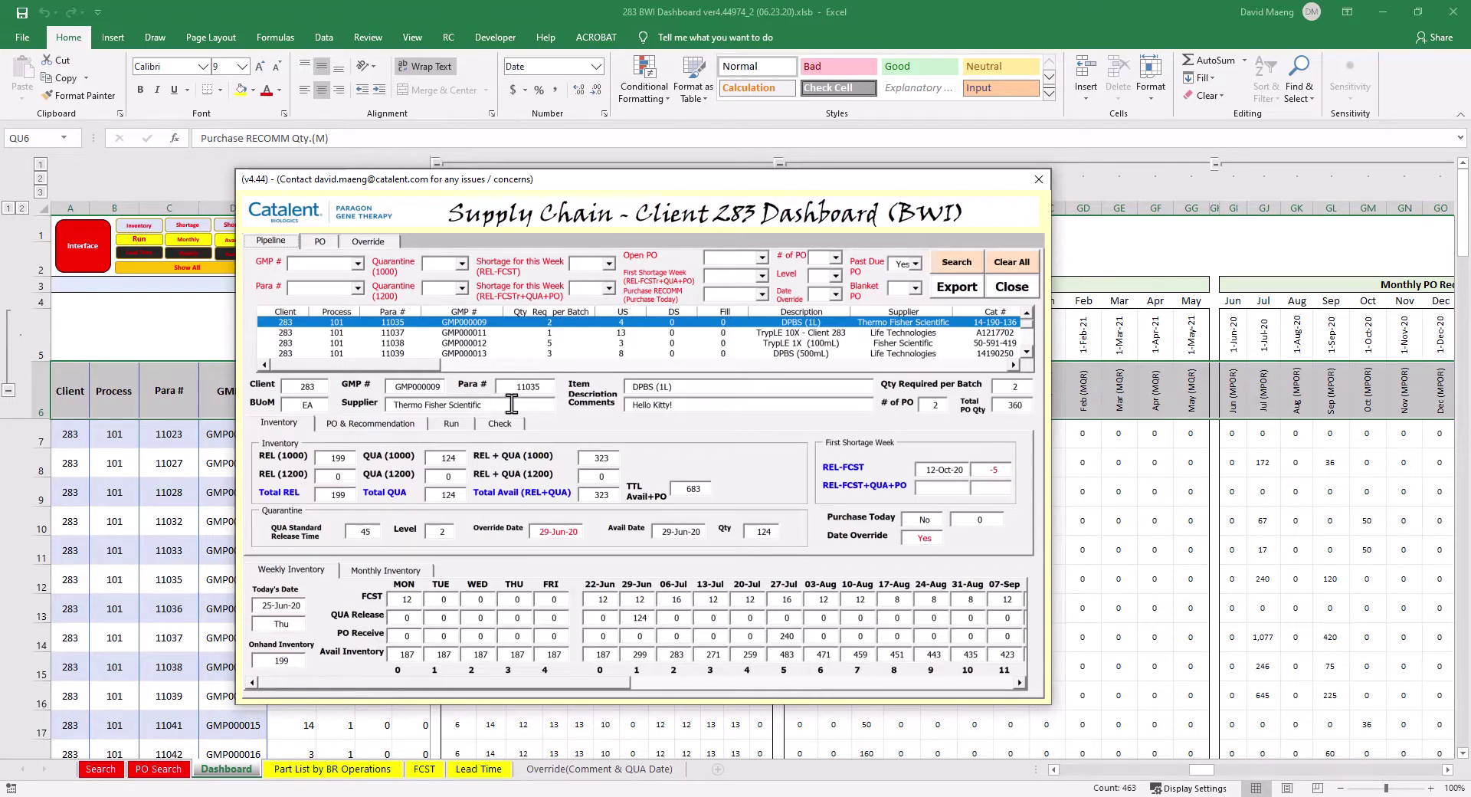
{"action": "left_click", "coordinate": [485, 338]}
{"action": "left_click", "coordinate": [485, 354]}
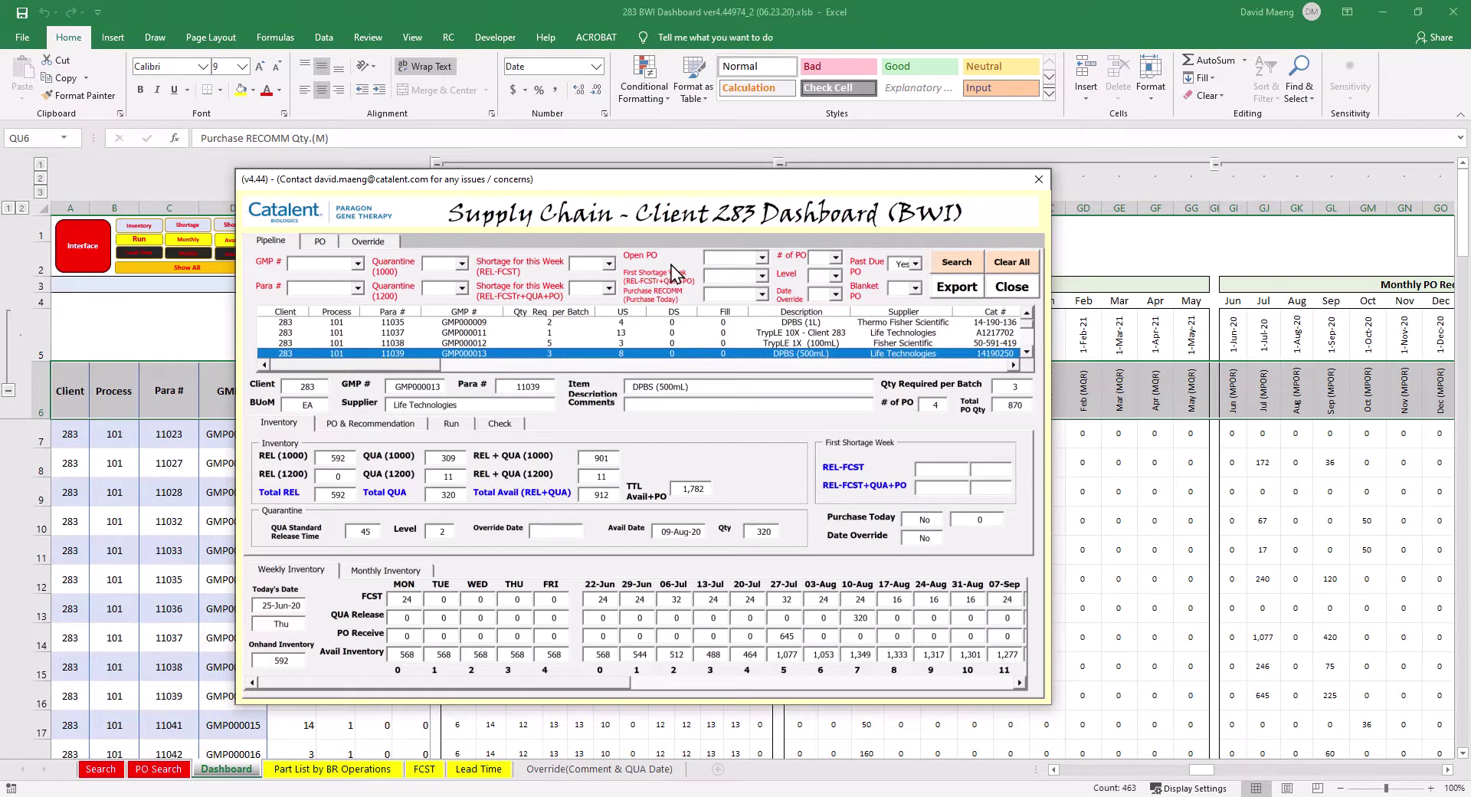
{"action": "left_click", "coordinate": [959, 289]}
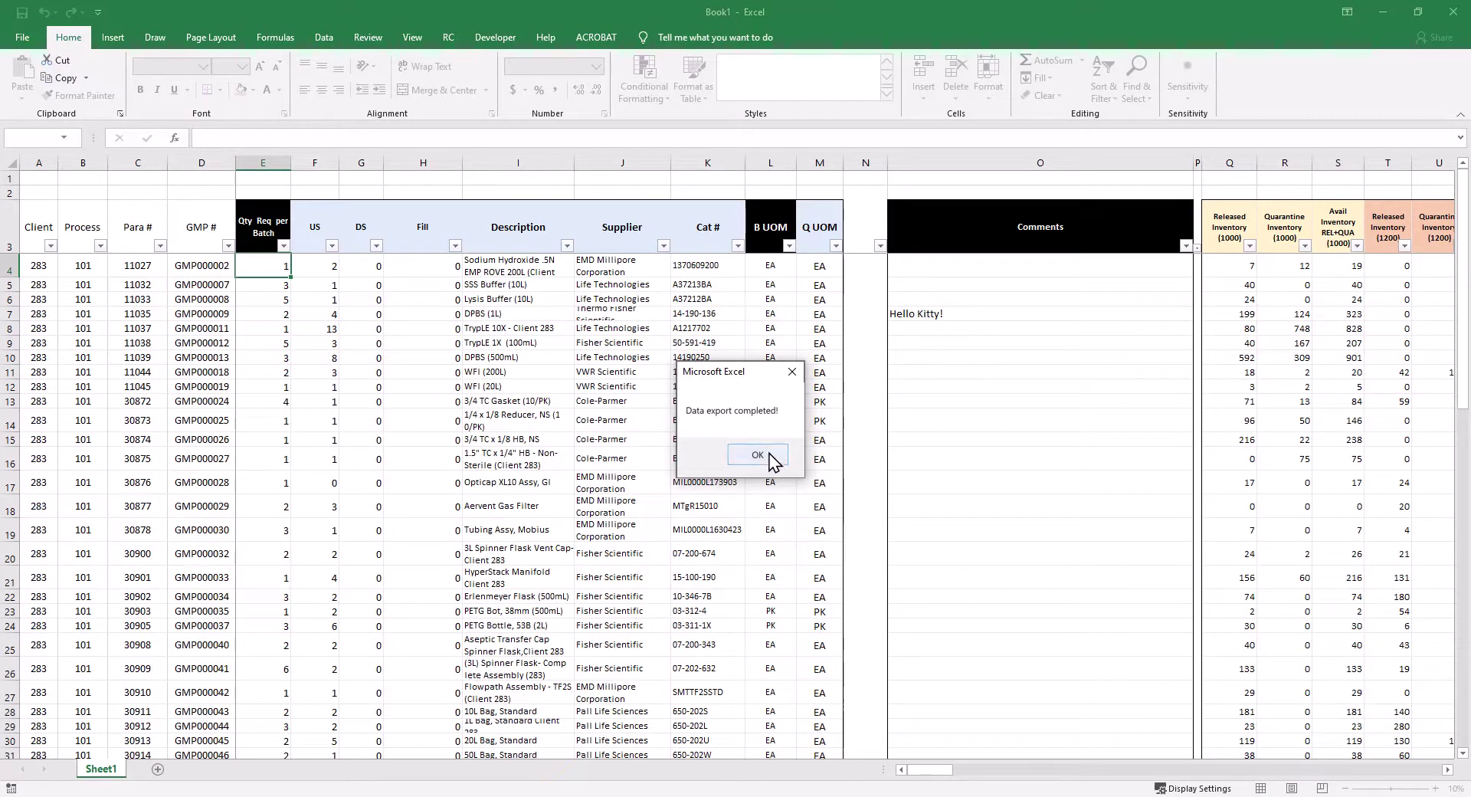
{"action": "left_click", "coordinate": [770, 456]}
Review the exported columns from Comments through the purchase recommendations, then close the exported workbook.
{"action": "left_click_drag", "start_coordinate": [923, 771], "coordinate": [1073, 767]}
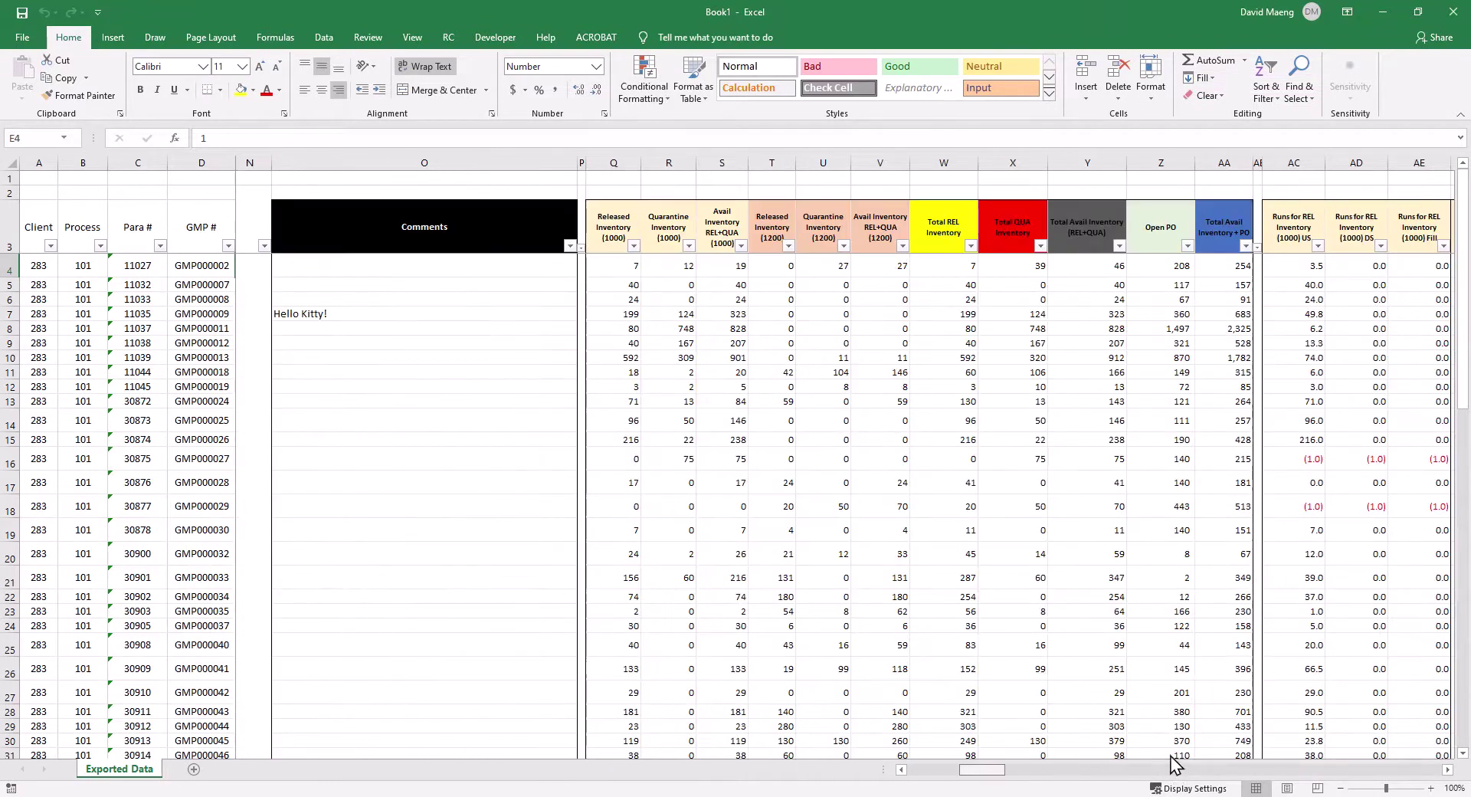
{"action": "left_click_drag", "start_coordinate": [1377, 787], "coordinate": [1439, 787]}
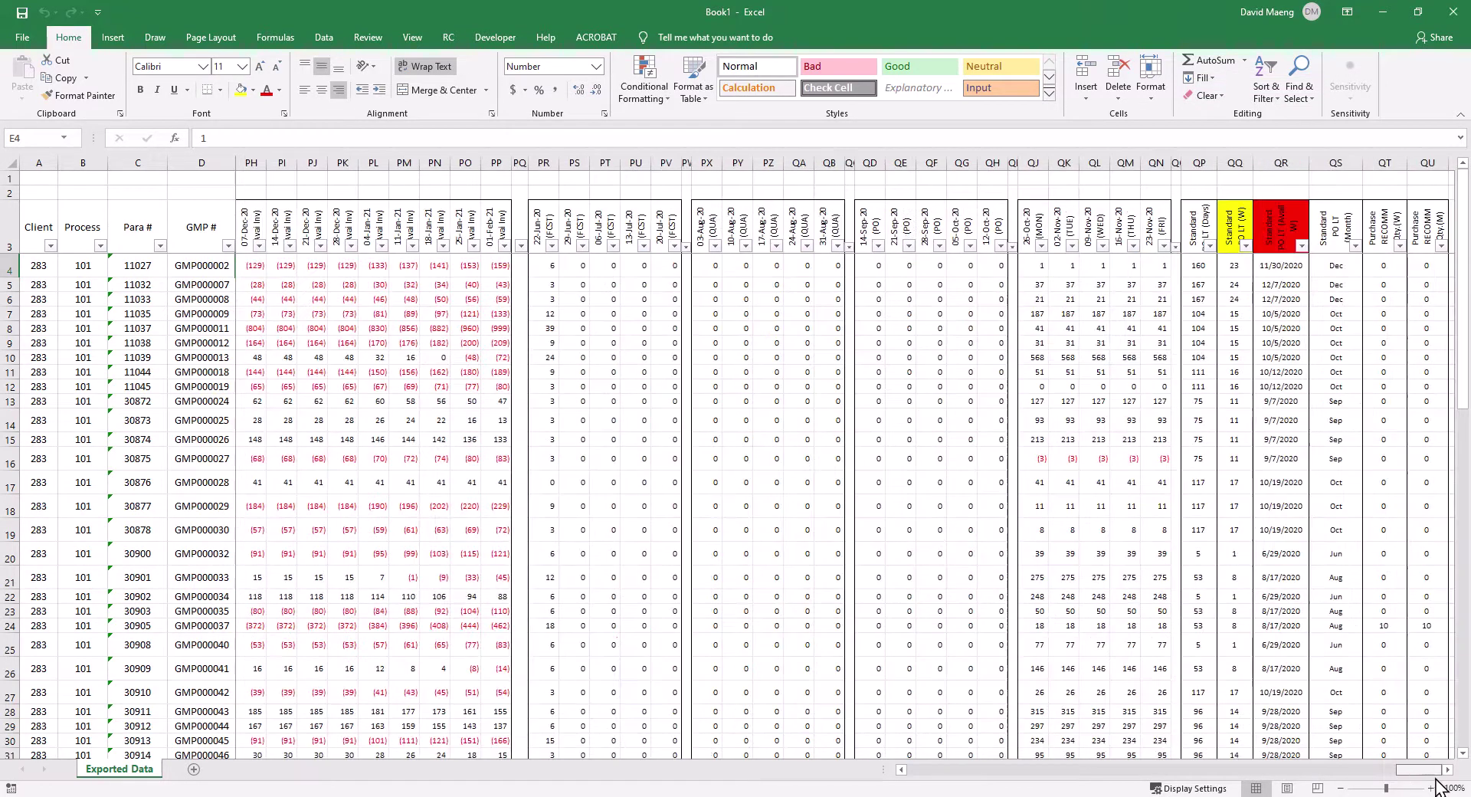
{"action": "left_click_drag", "start_coordinate": [1418, 770], "coordinate": [795, 765]}
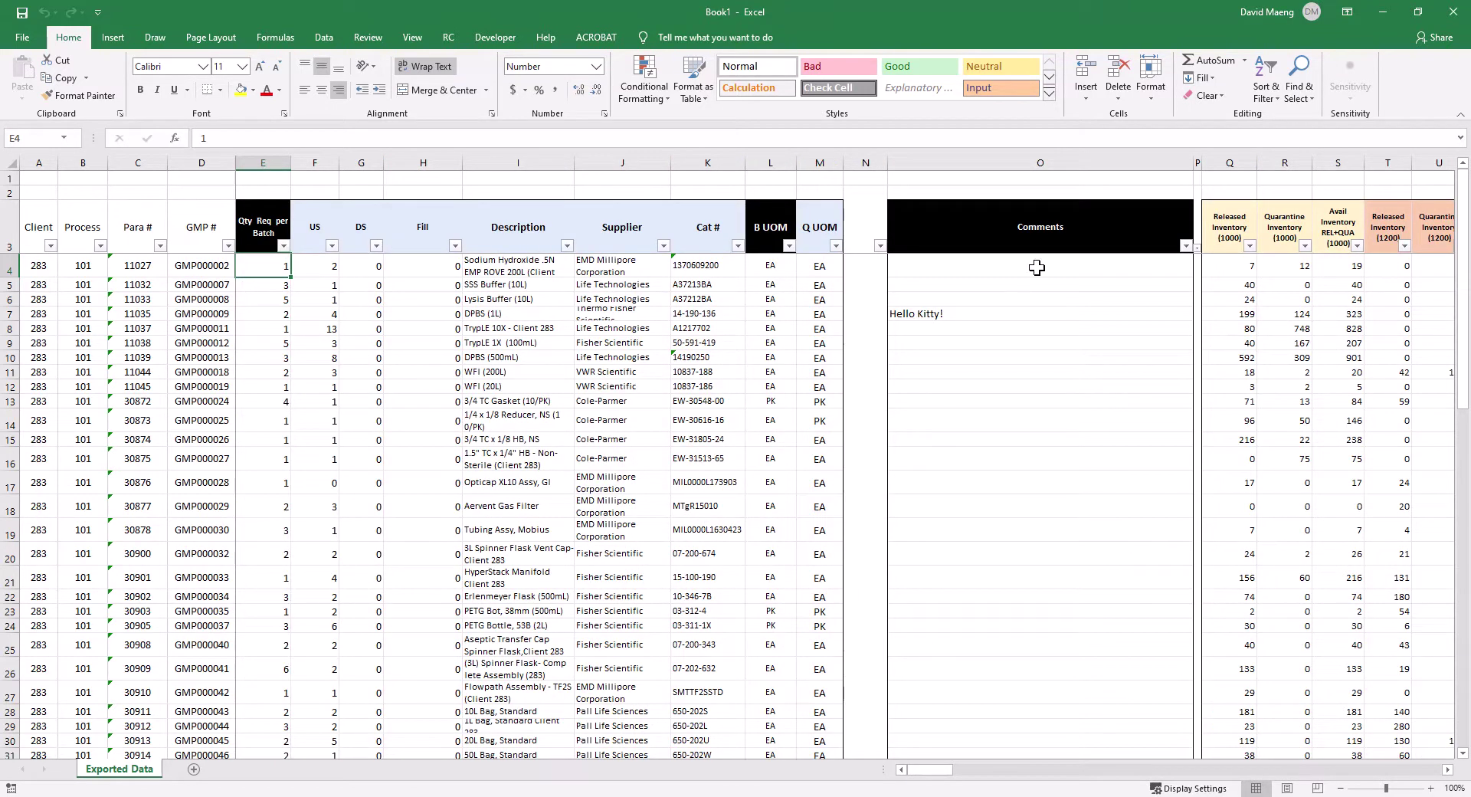
{"action": "left_click", "coordinate": [1454, 10]}
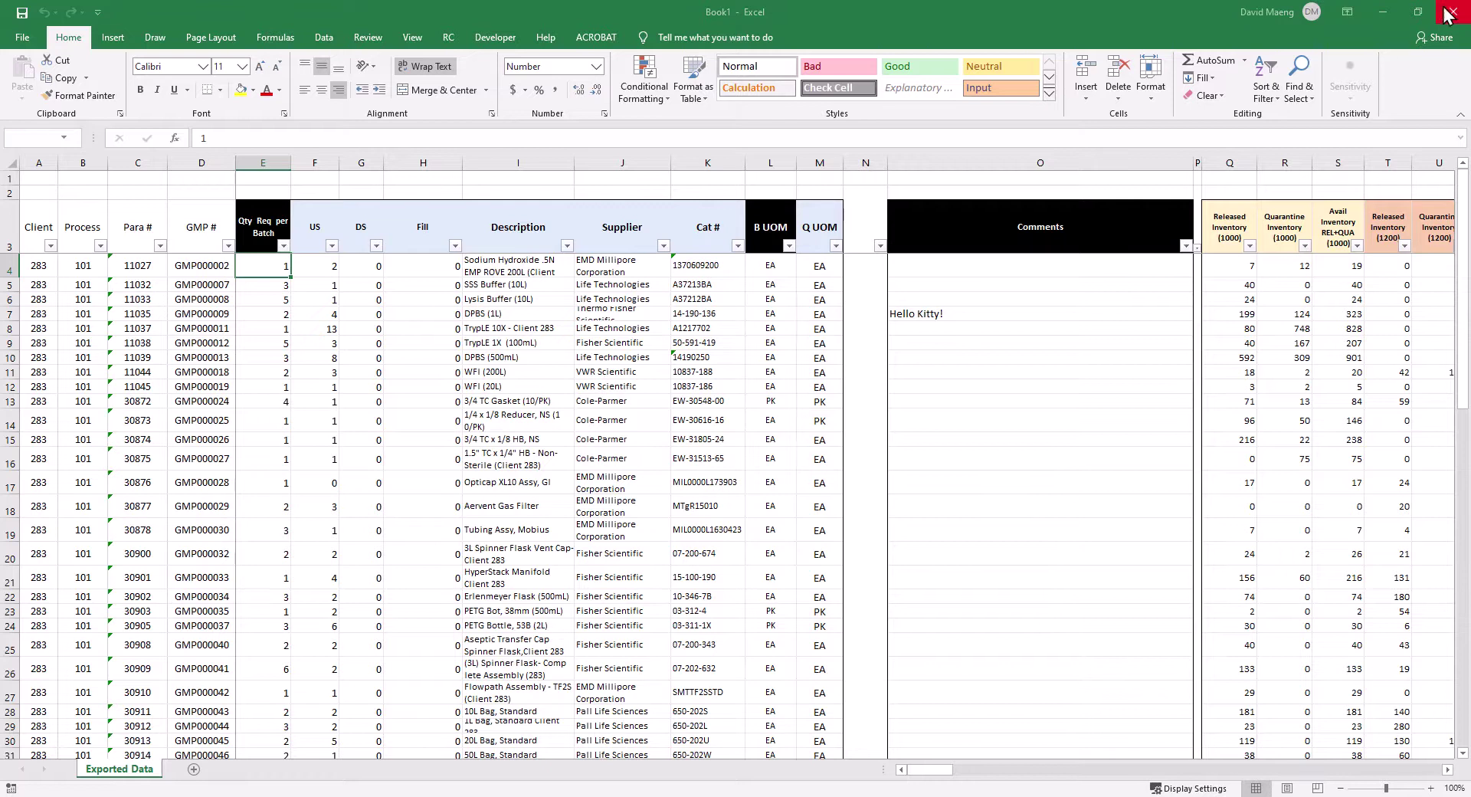
{"action": "left_click", "coordinate": [820, 500]}
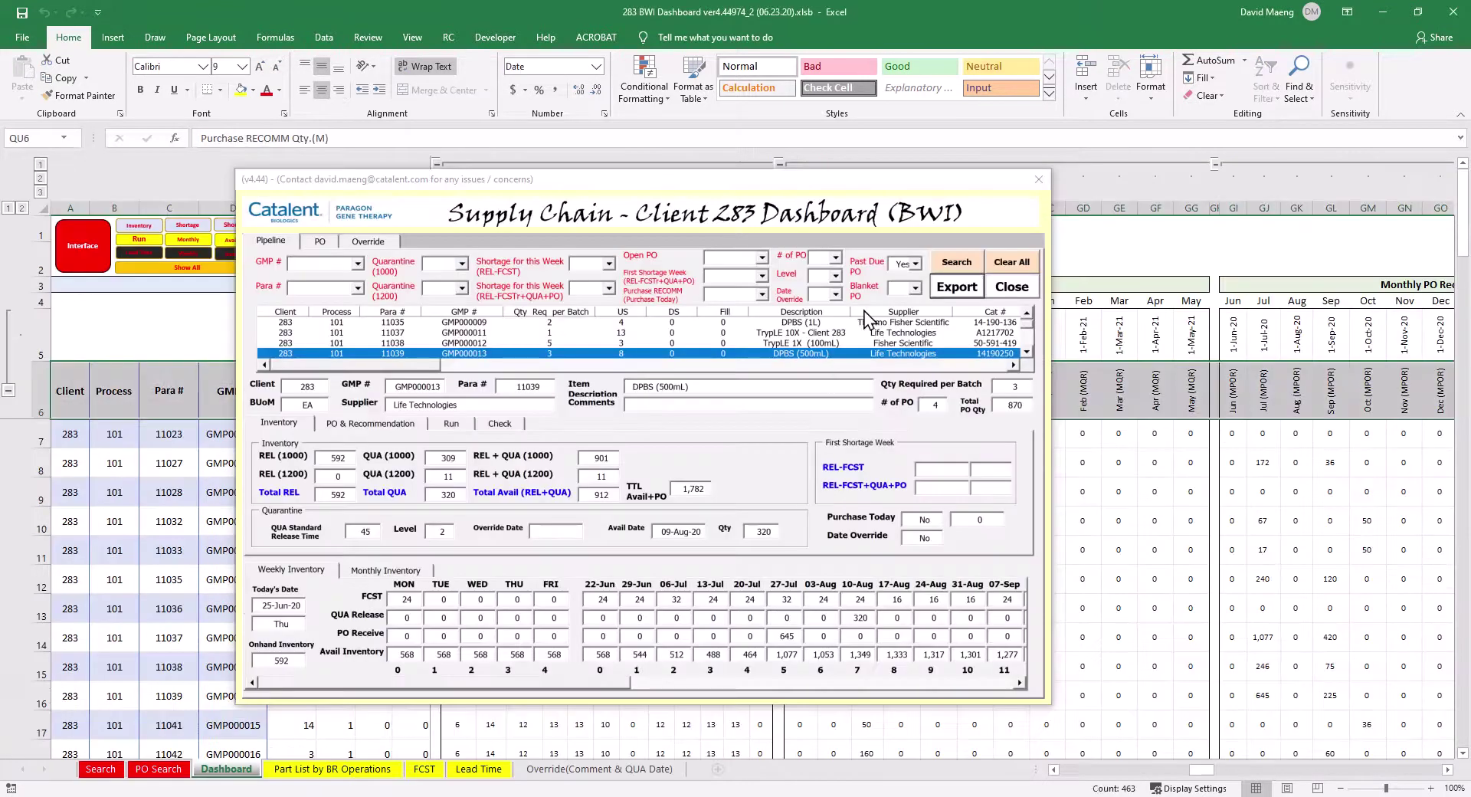
Close the dashboard form and collapse the Part Information detail columns I to M on the Dashboard sheet.
{"action": "left_click", "coordinate": [1038, 181]}
{"action": "left_click", "coordinate": [239, 335]}
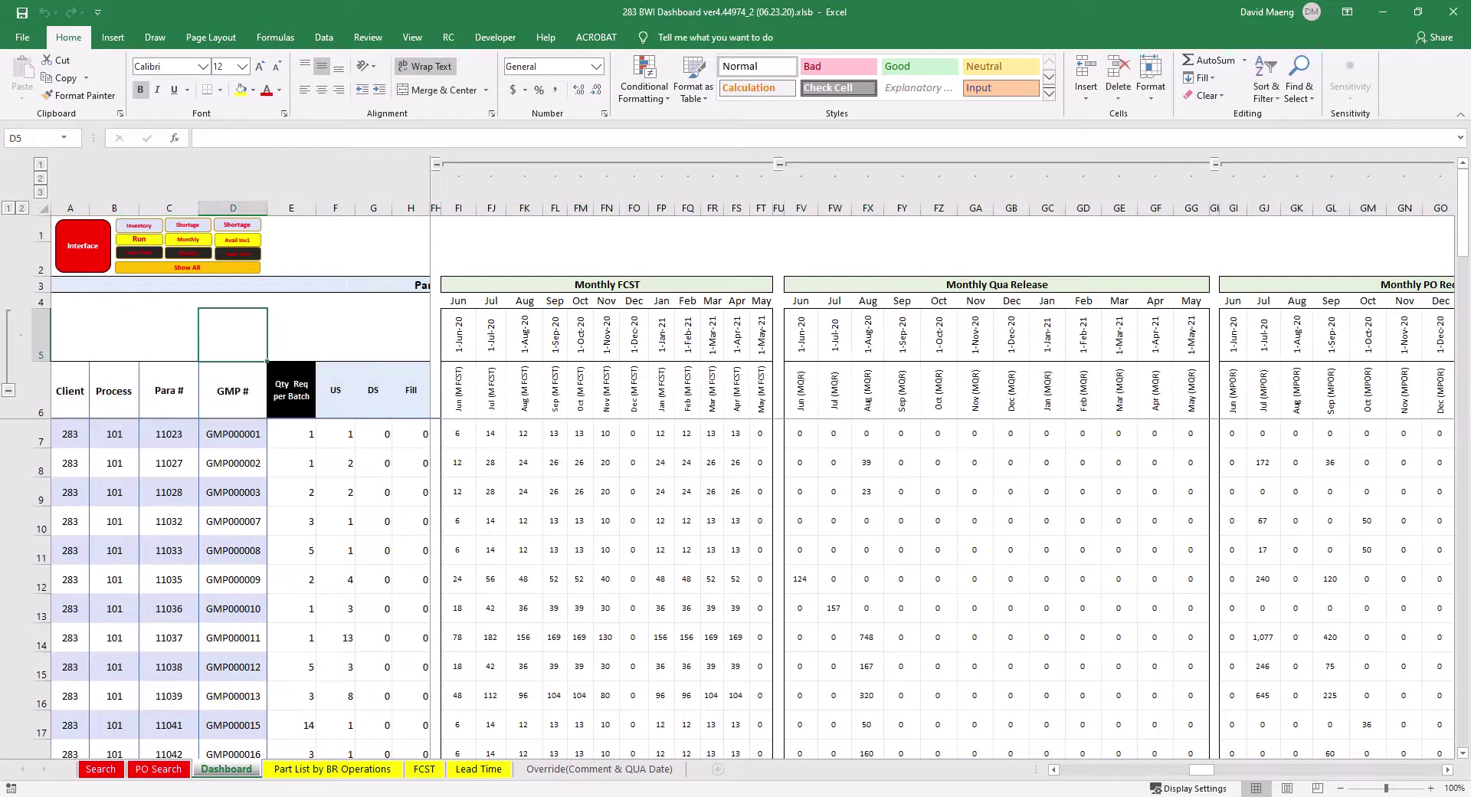
{"action": "left_click_drag", "start_coordinate": [1200, 771], "coordinate": [994, 776]}
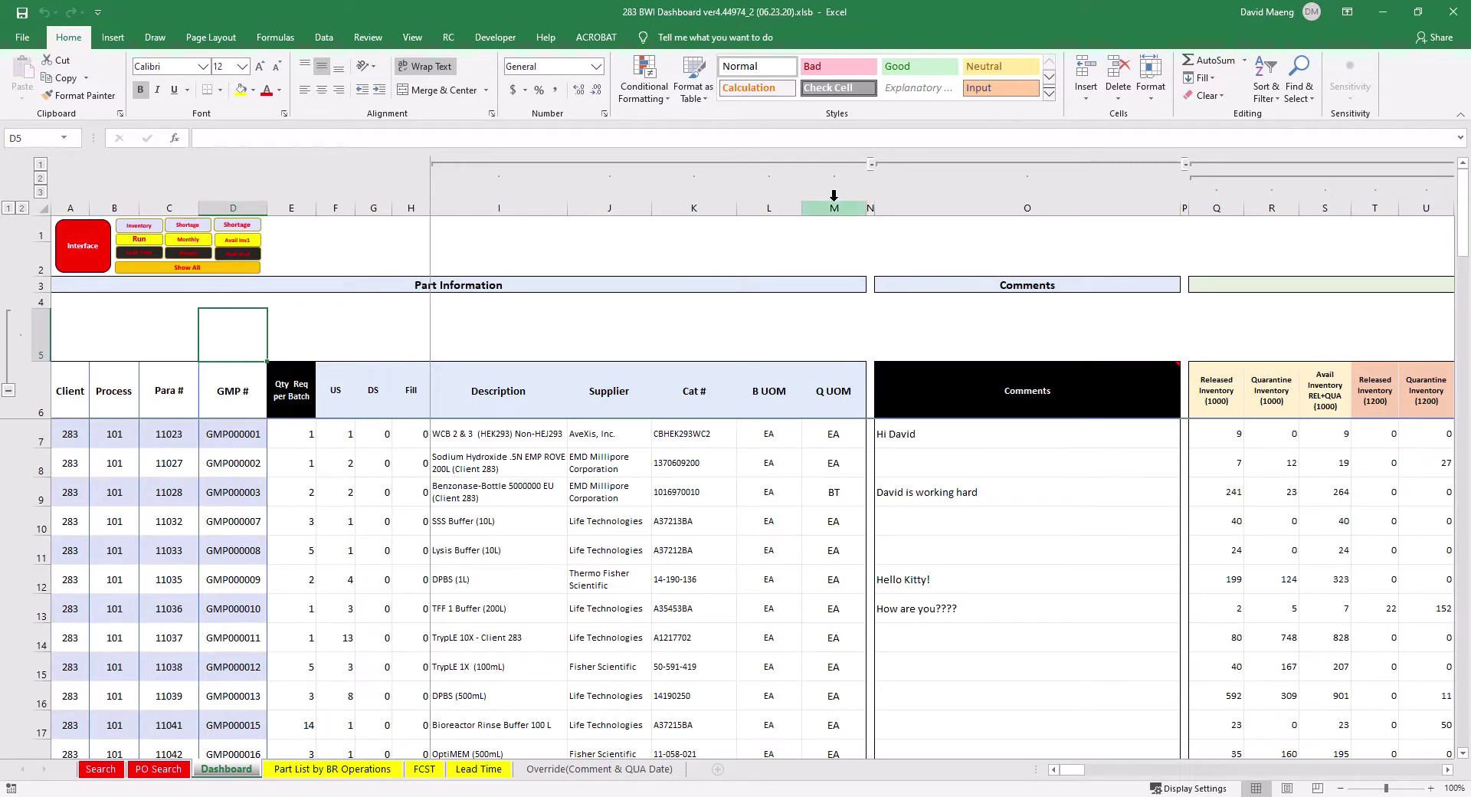
{"action": "left_click", "coordinate": [871, 163]}
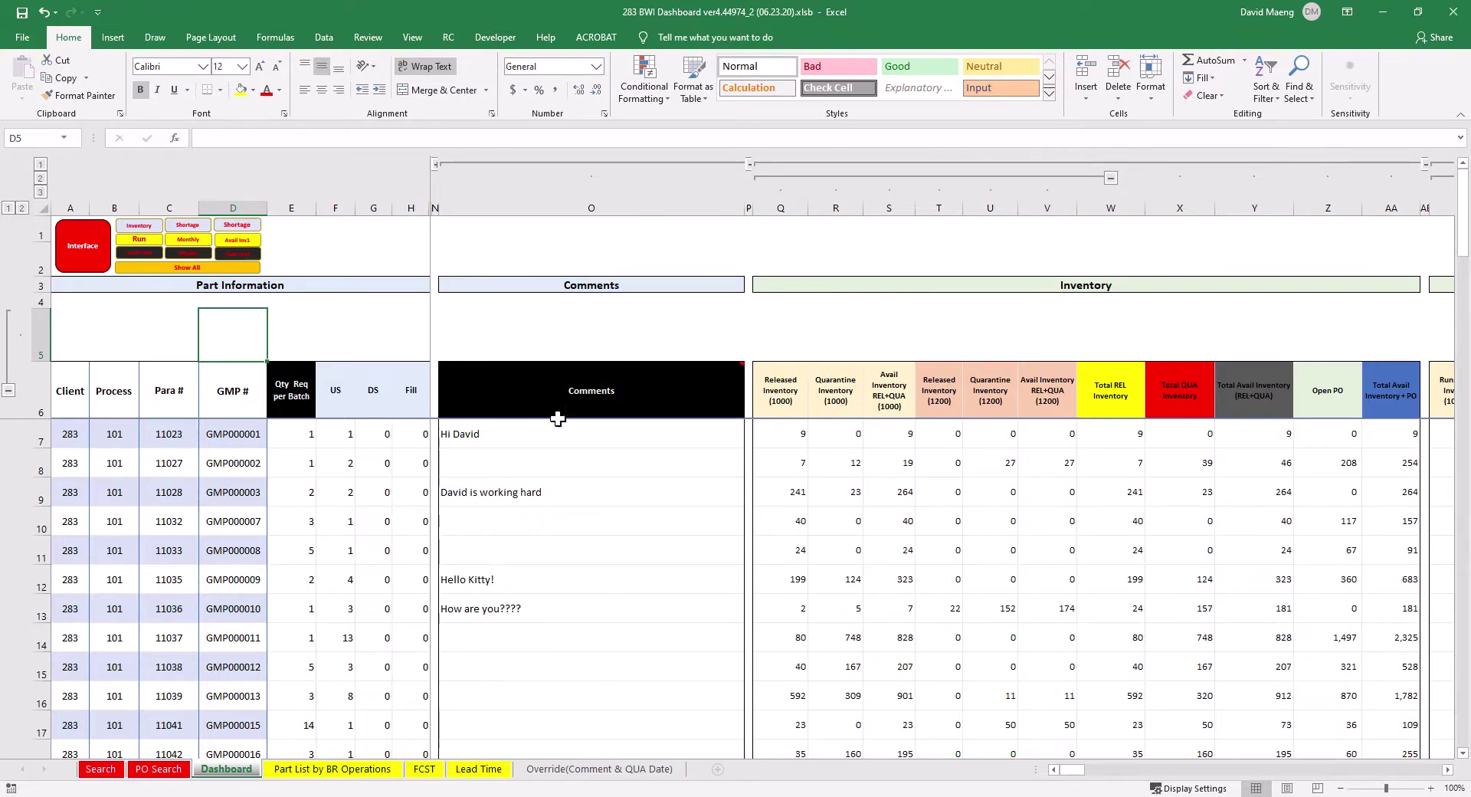
Highlight the comments in O7:O14, then collapse the Comments and Inventory column groups.
{"action": "left_click_drag", "start_coordinate": [538, 437], "coordinate": [525, 637]}
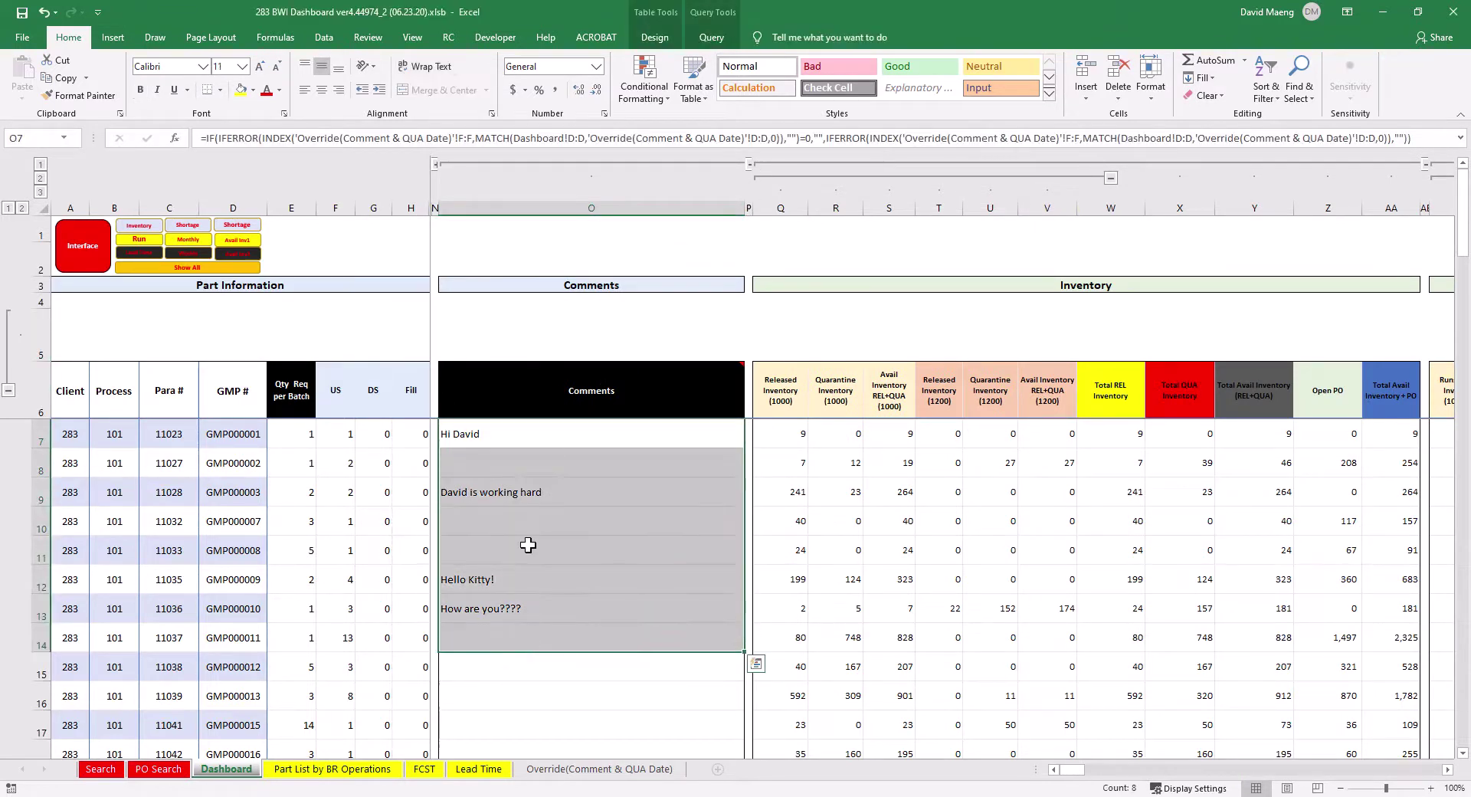
{"action": "left_click", "coordinate": [631, 425]}
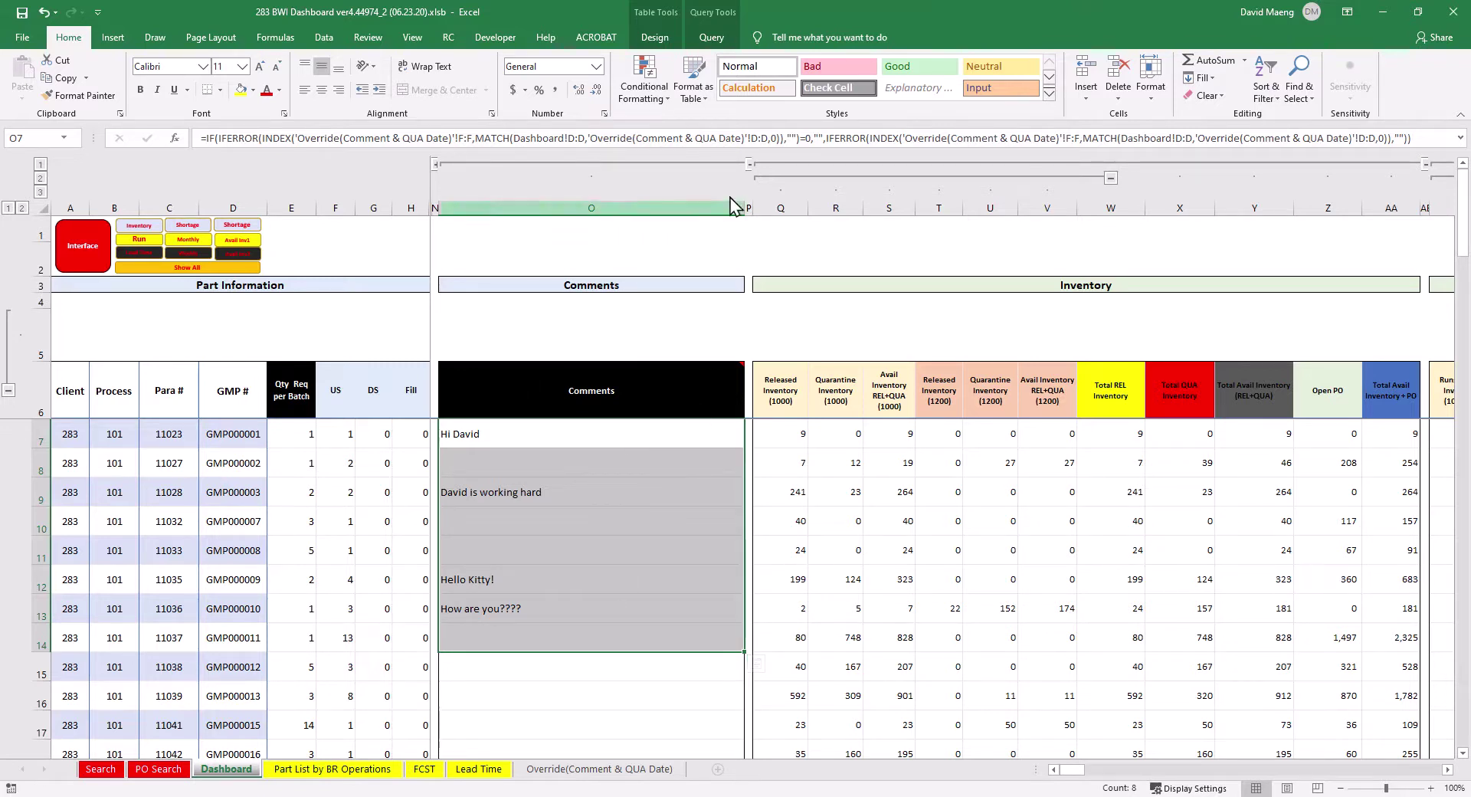
{"action": "left_click", "coordinate": [753, 164]}
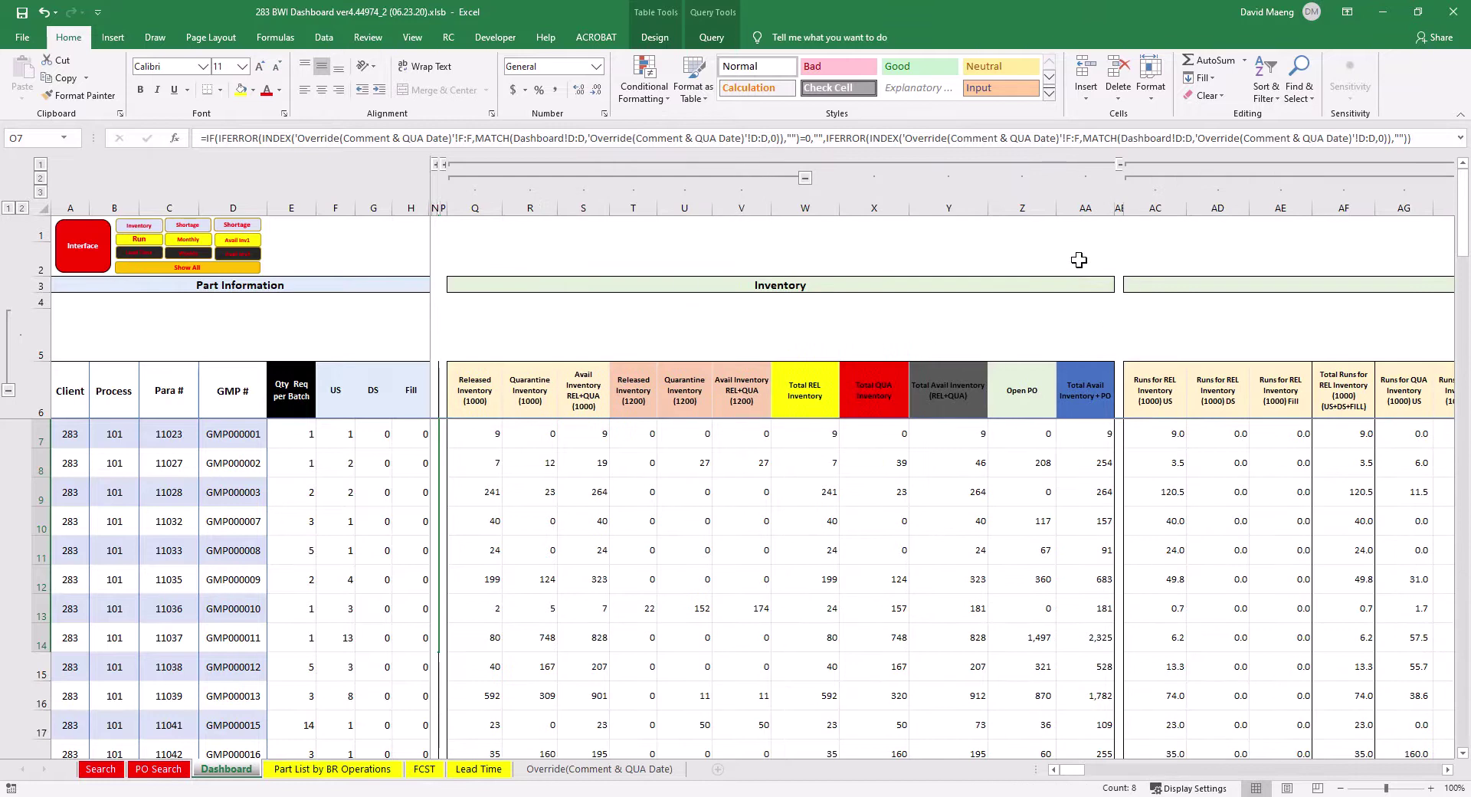
{"action": "left_click", "coordinate": [1120, 165]}
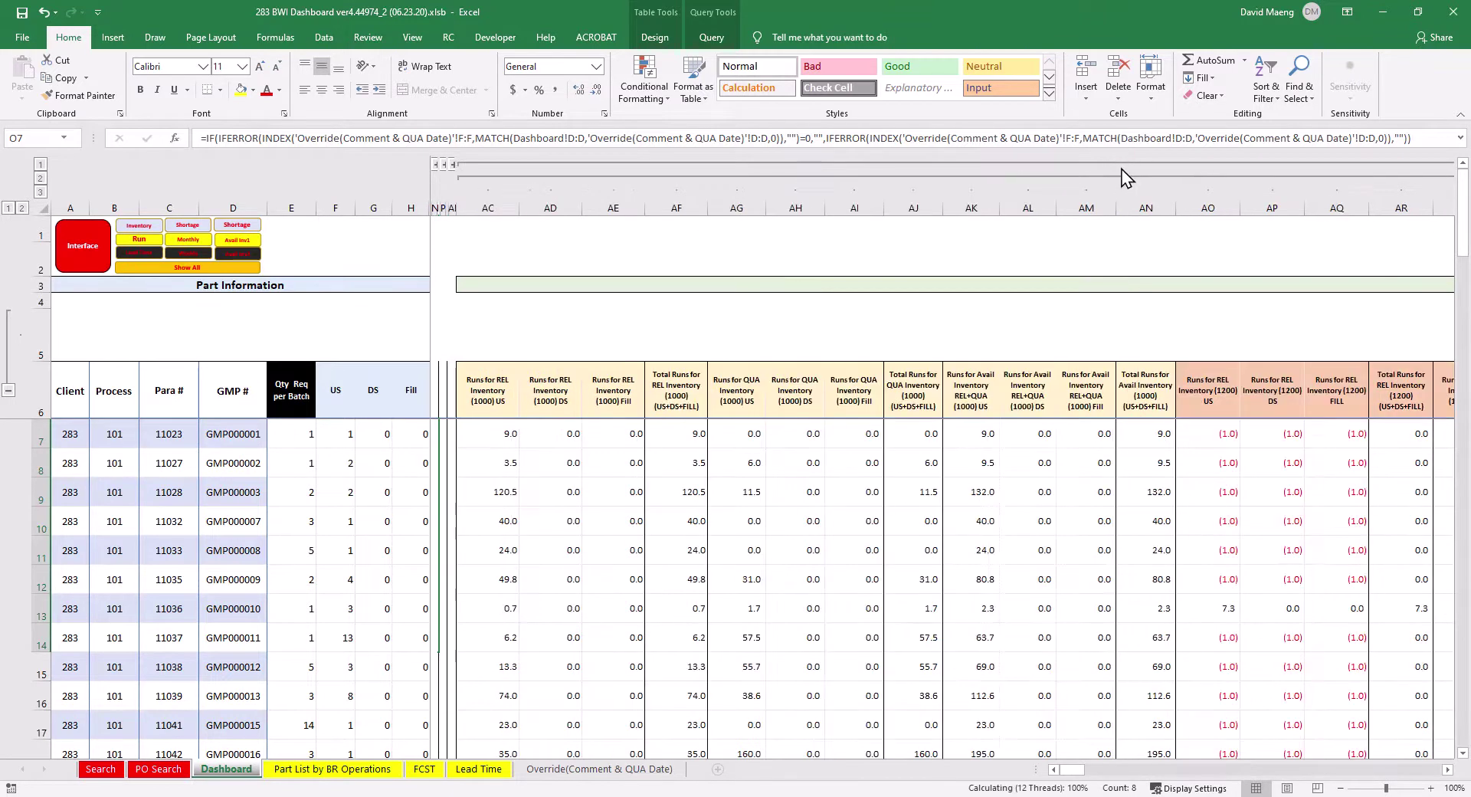
Look through the run columns and collapse the run, QUA Lead Time and 1st PO Lead Time column groups.
{"action": "left_click_drag", "start_coordinate": [1083, 772], "coordinate": [1096, 774]}
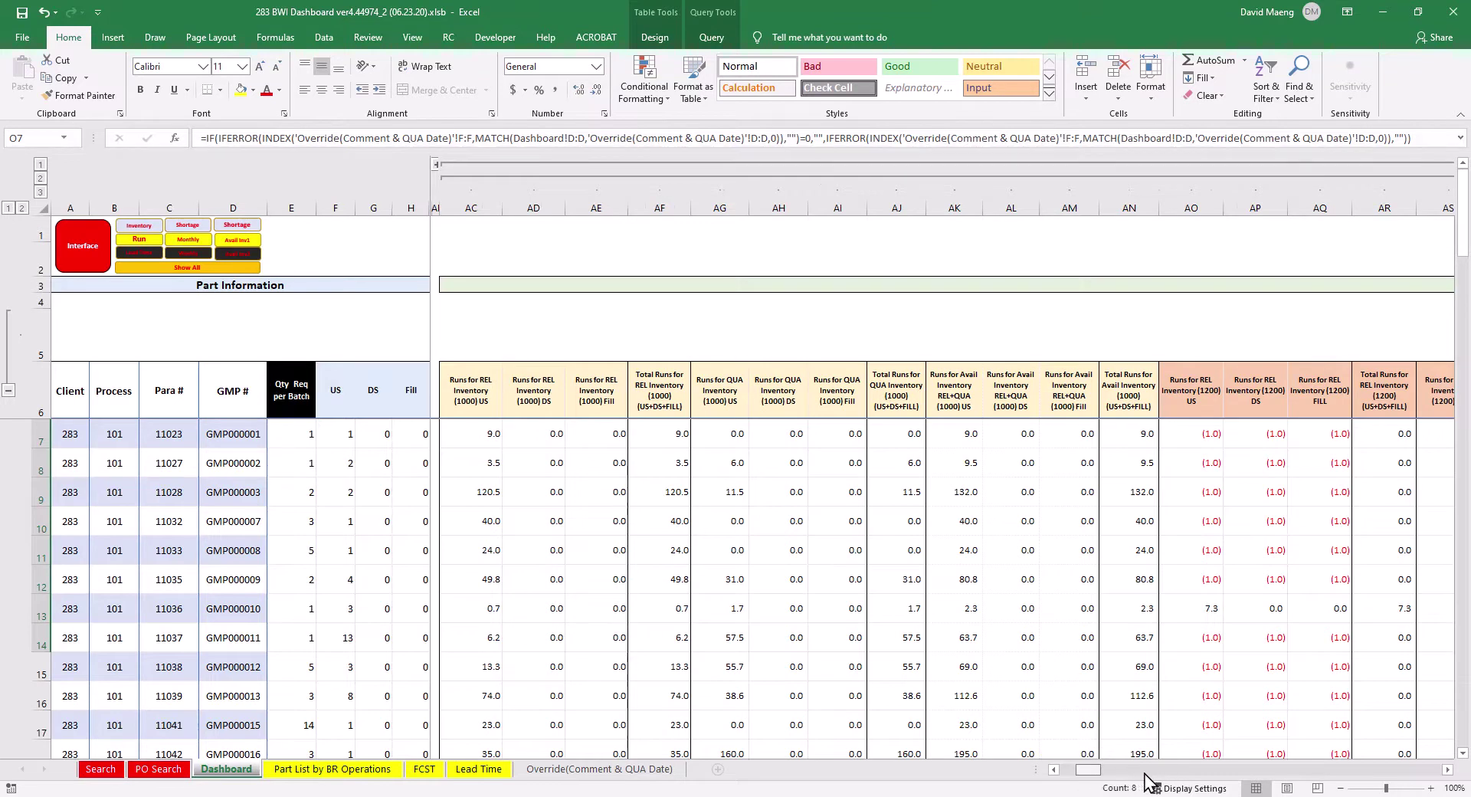
{"action": "left_click", "coordinate": [1144, 770]}
{"action": "left_click", "coordinate": [1054, 770]}
{"action": "left_click_drag", "start_coordinate": [1054, 771], "coordinate": [1054, 774]}
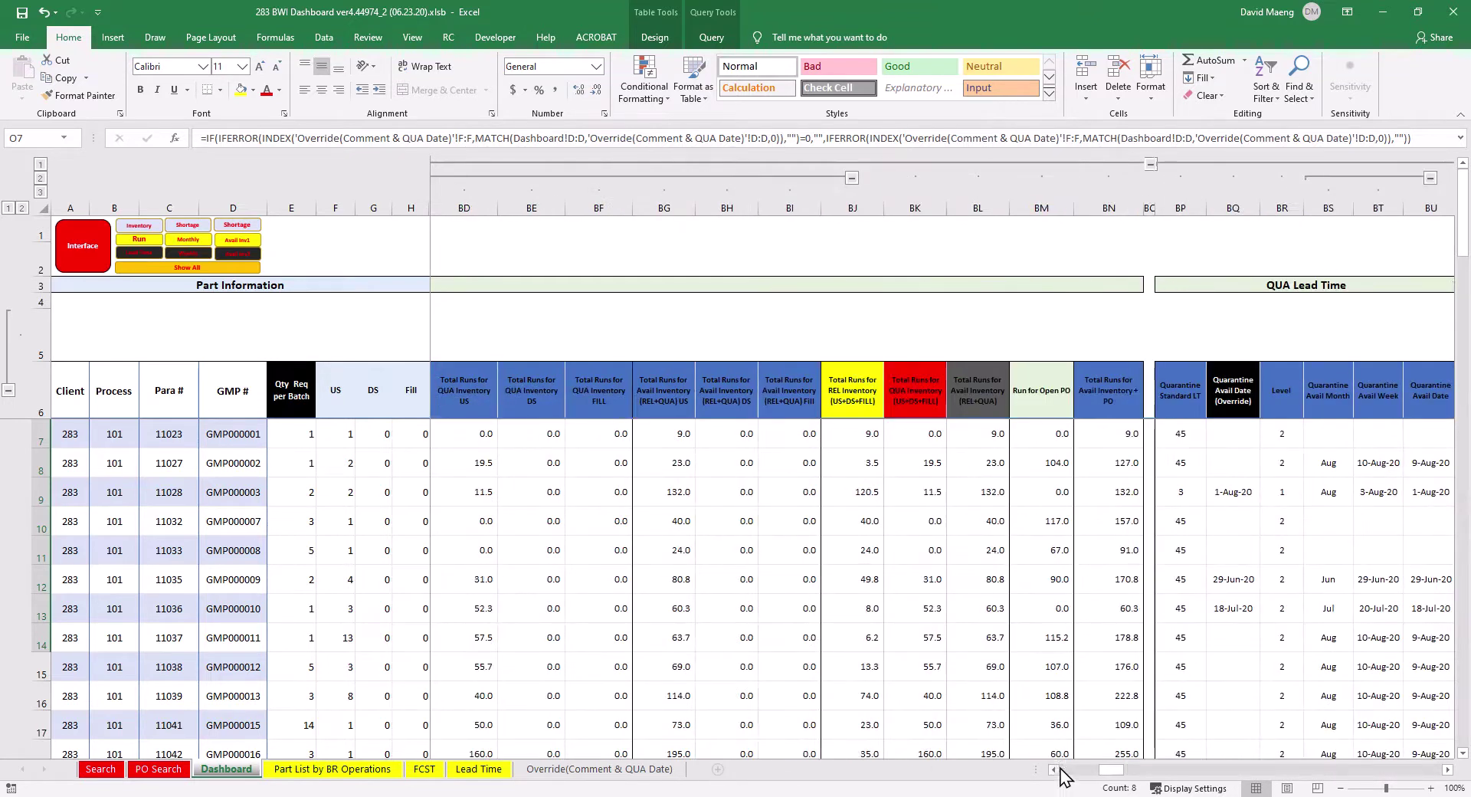
{"action": "left_click", "coordinate": [1151, 163]}
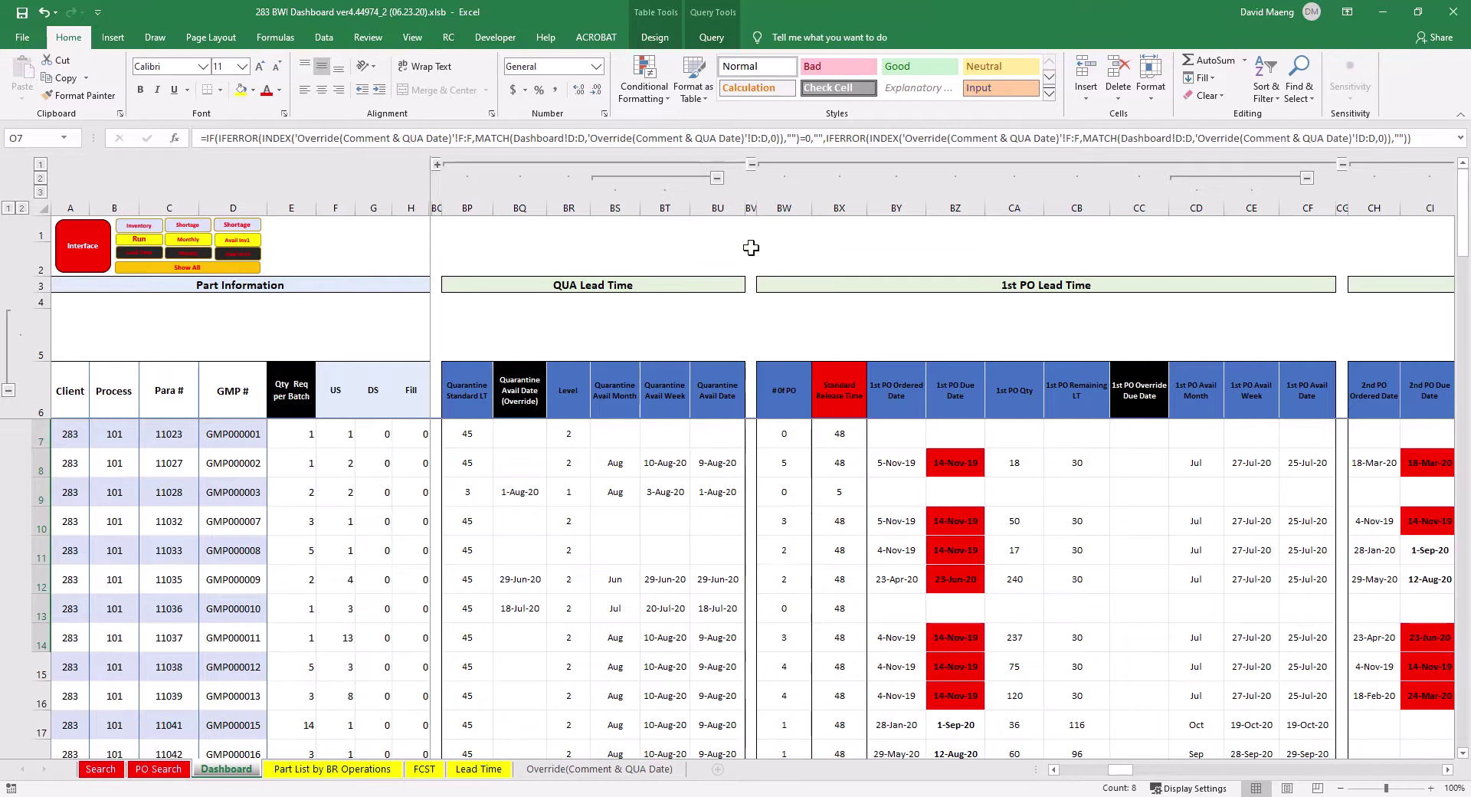
{"action": "left_click", "coordinate": [752, 164]}
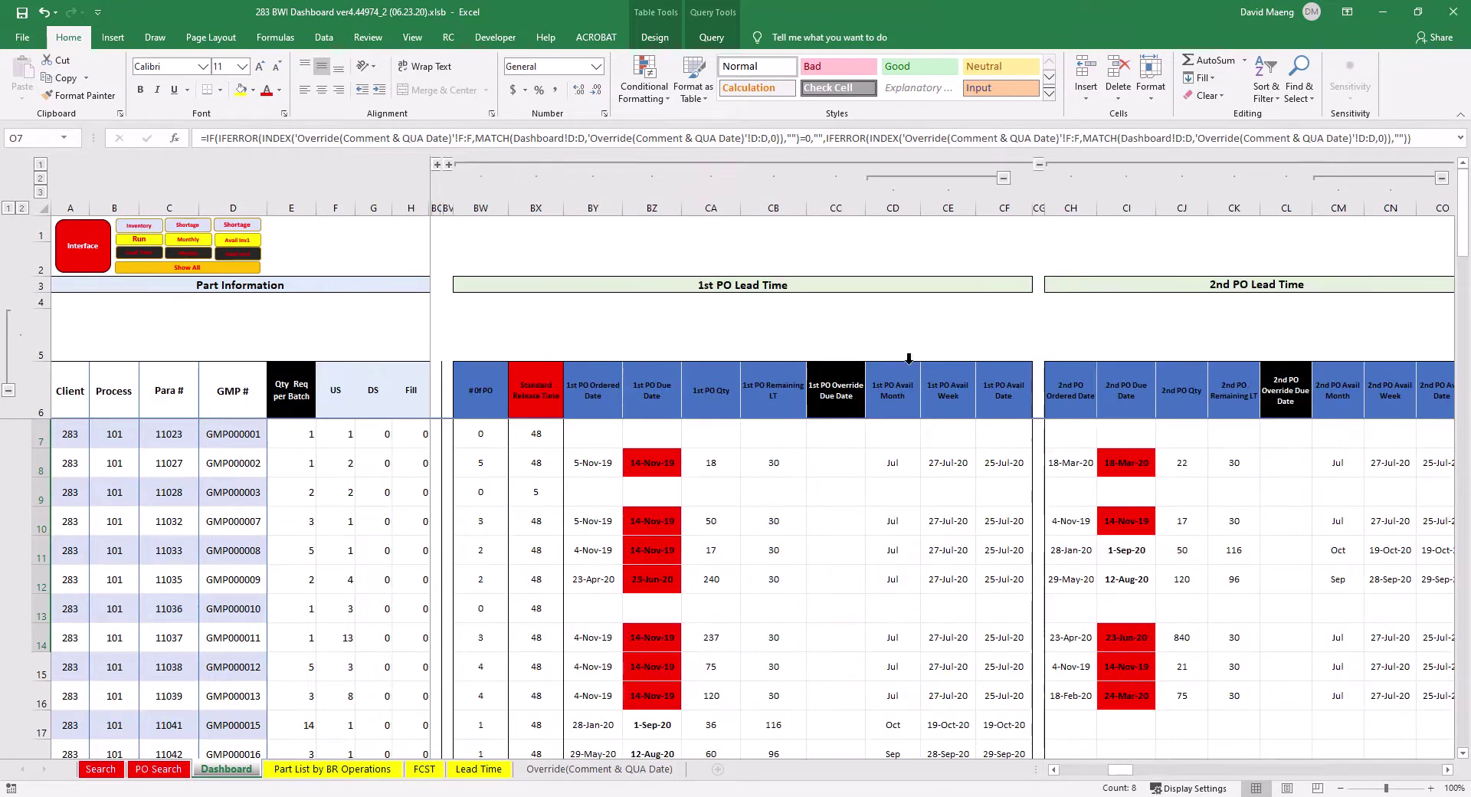
{"action": "left_click", "coordinate": [1038, 163]}
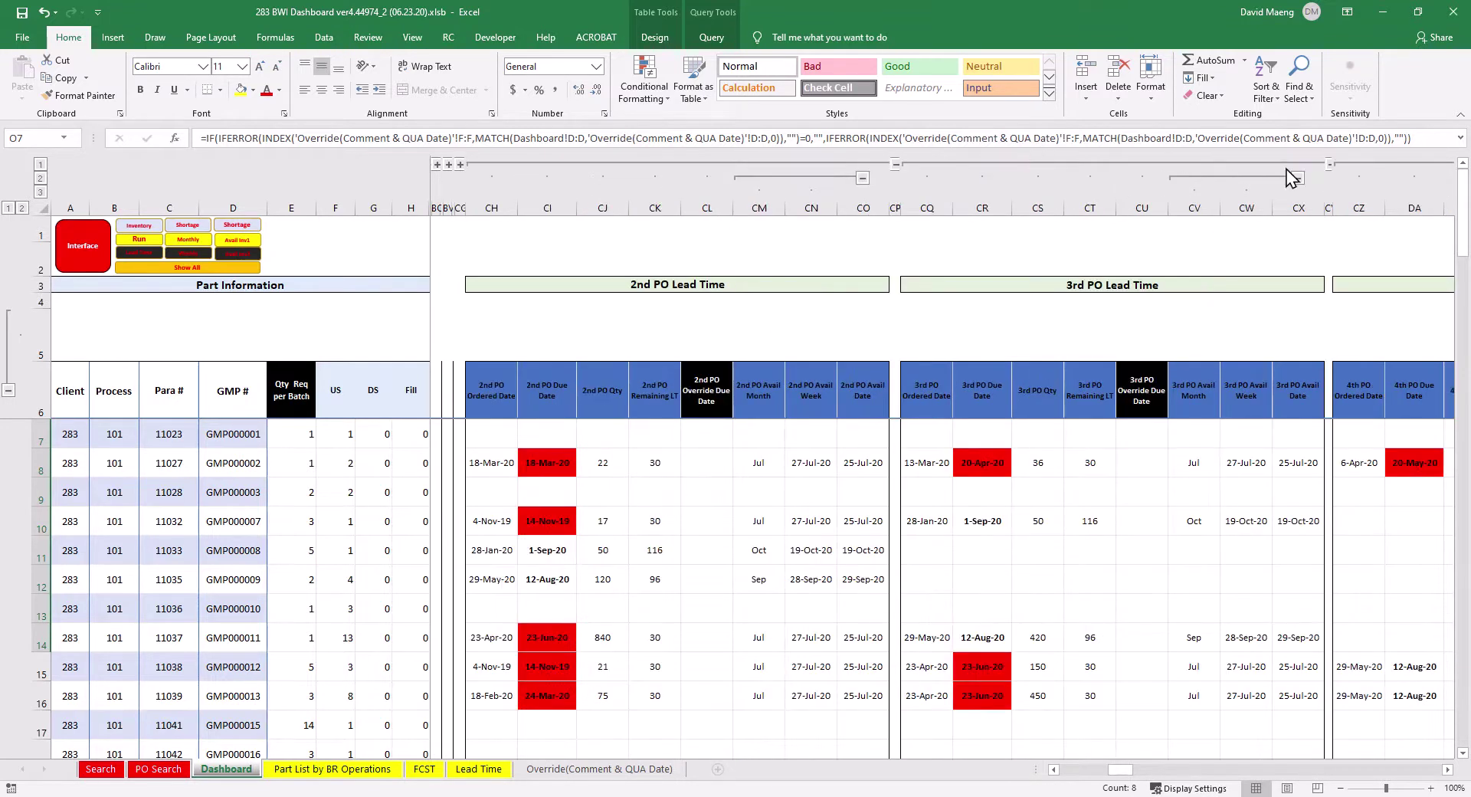
Collapse the 2nd through 8th PO Lead Time column groups on the Dashboard sheet.
{"action": "left_click", "coordinate": [896, 164]}
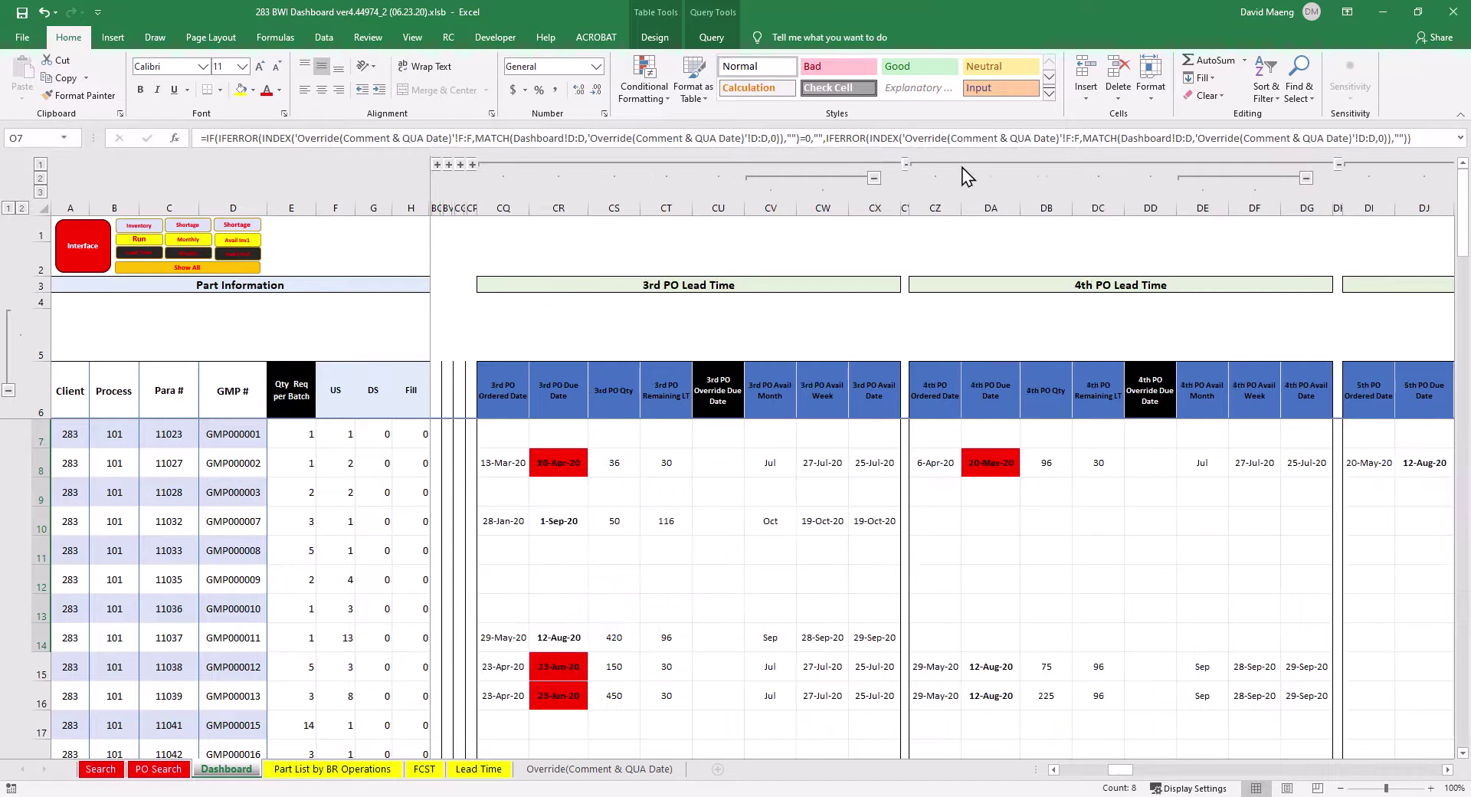
{"action": "left_click", "coordinate": [906, 164]}
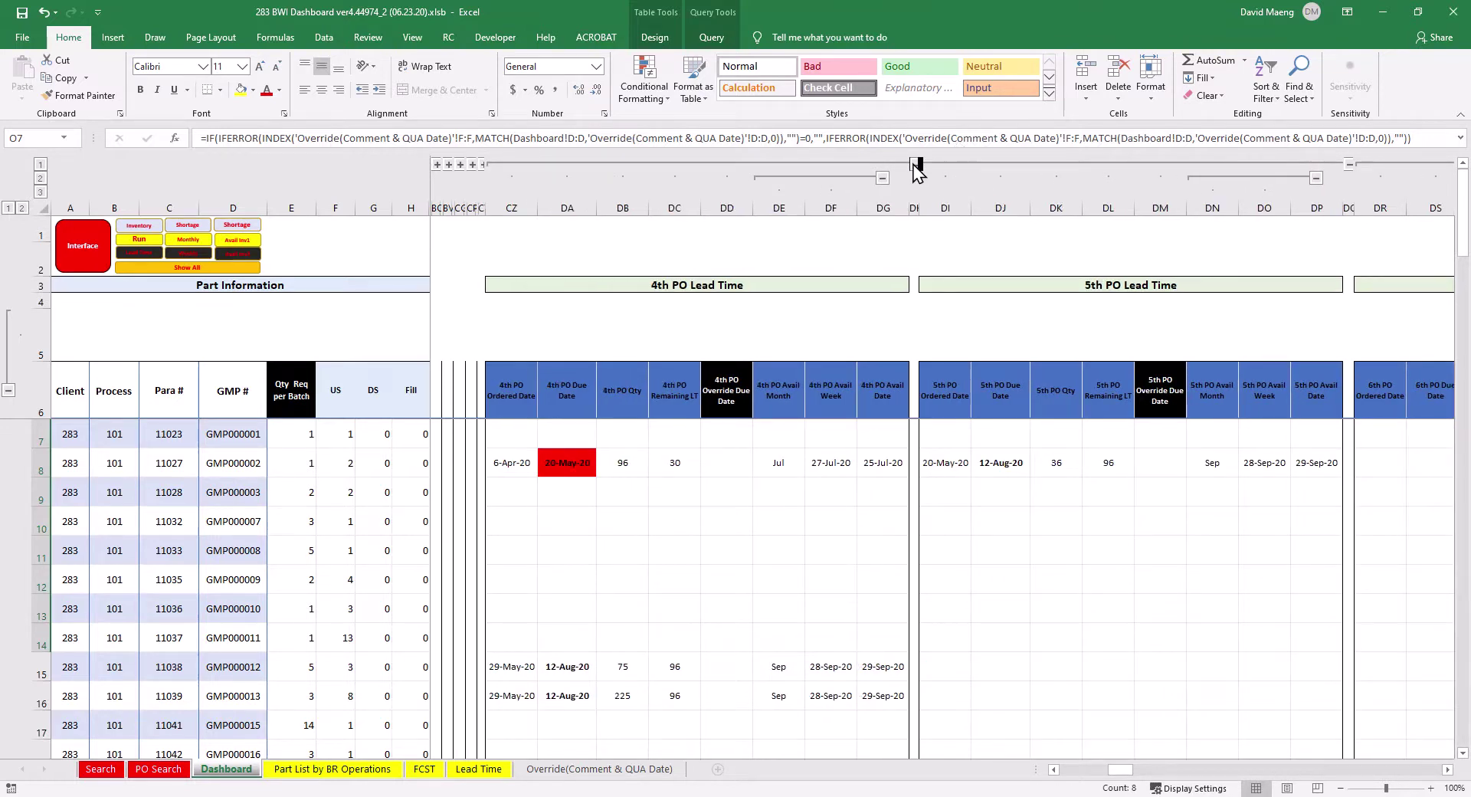
{"action": "left_click", "coordinate": [914, 164]}
{"action": "left_click", "coordinate": [935, 164]}
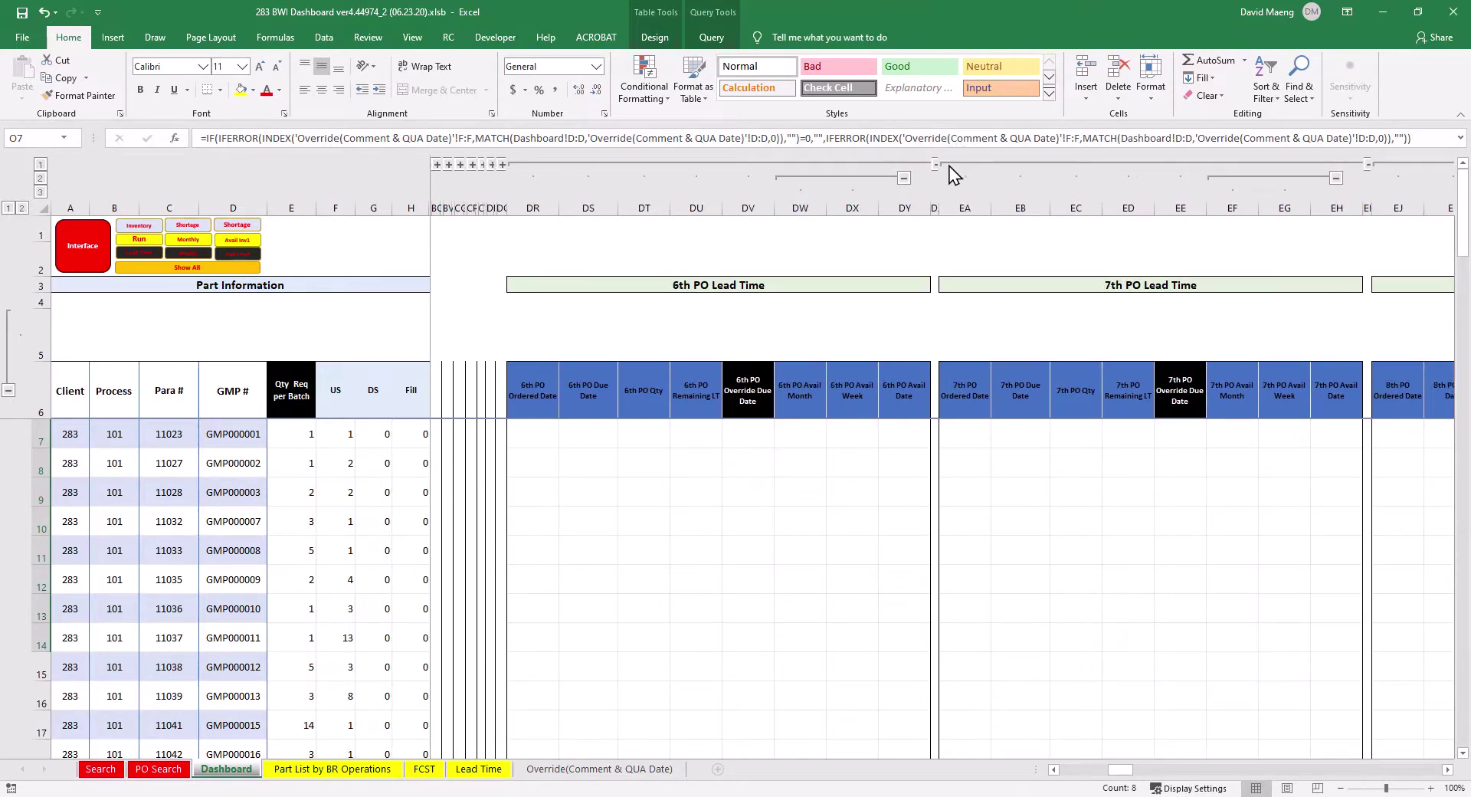
{"action": "left_click", "coordinate": [936, 164]}
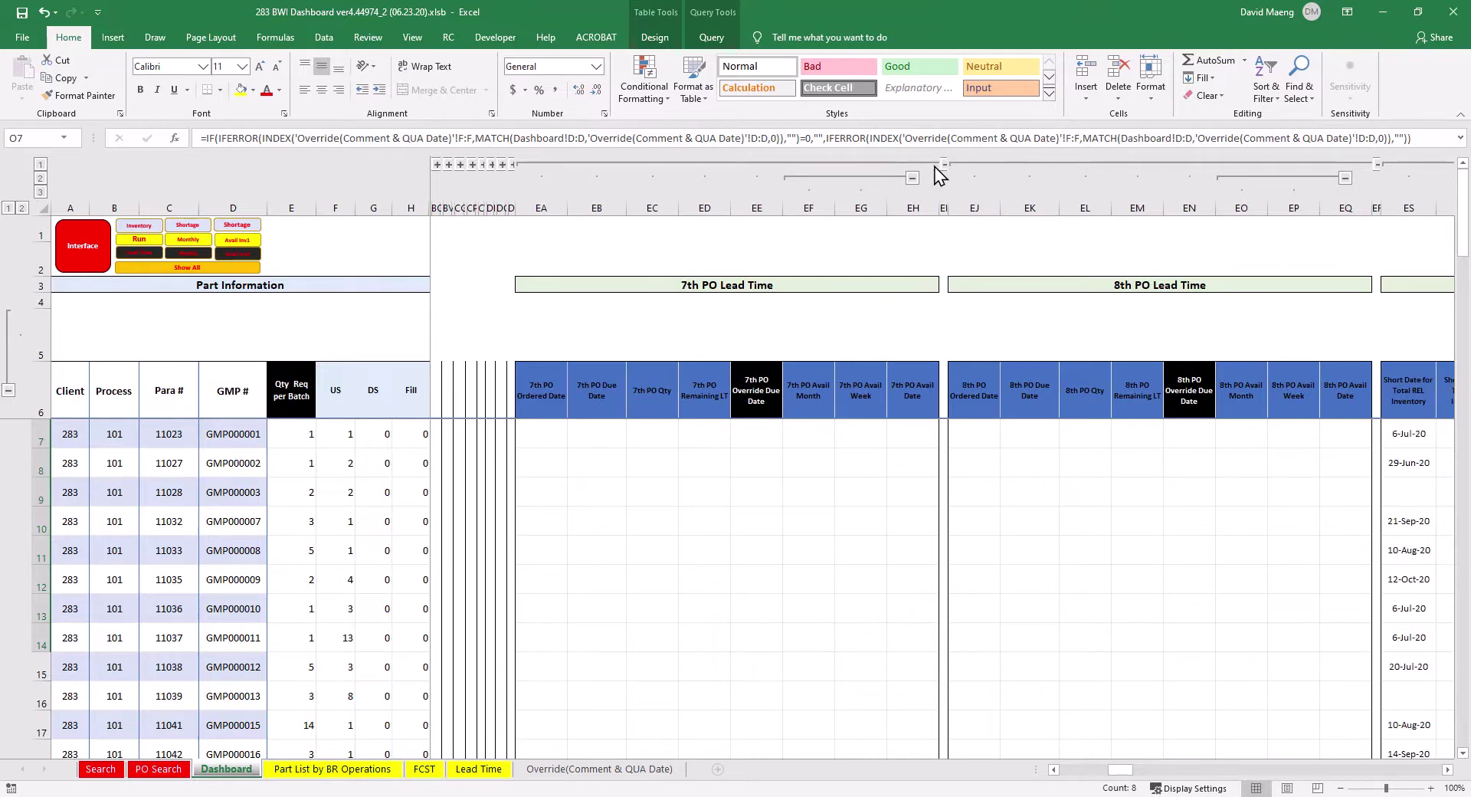
{"action": "left_click", "coordinate": [945, 164]}
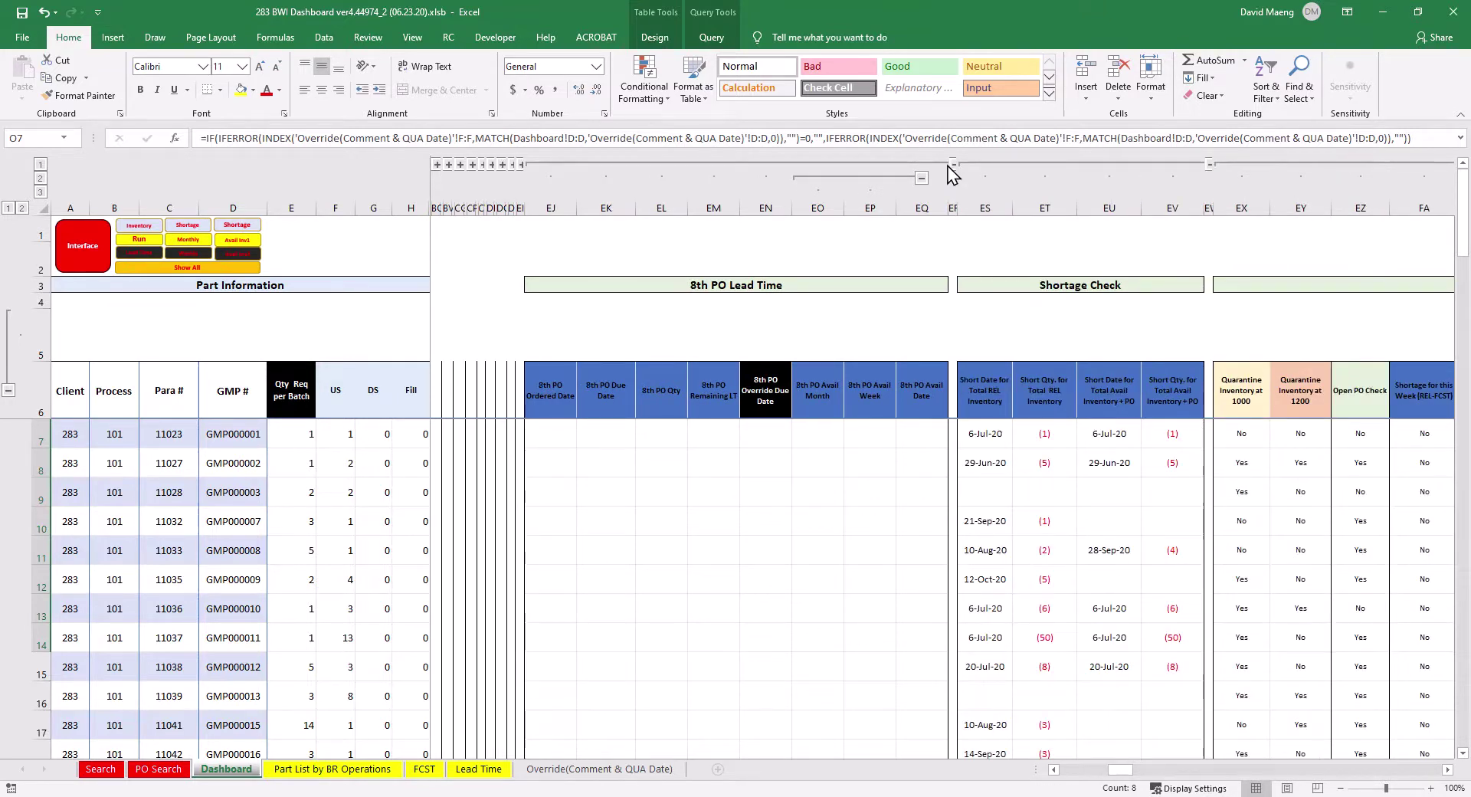
{"action": "left_click", "coordinate": [952, 164]}
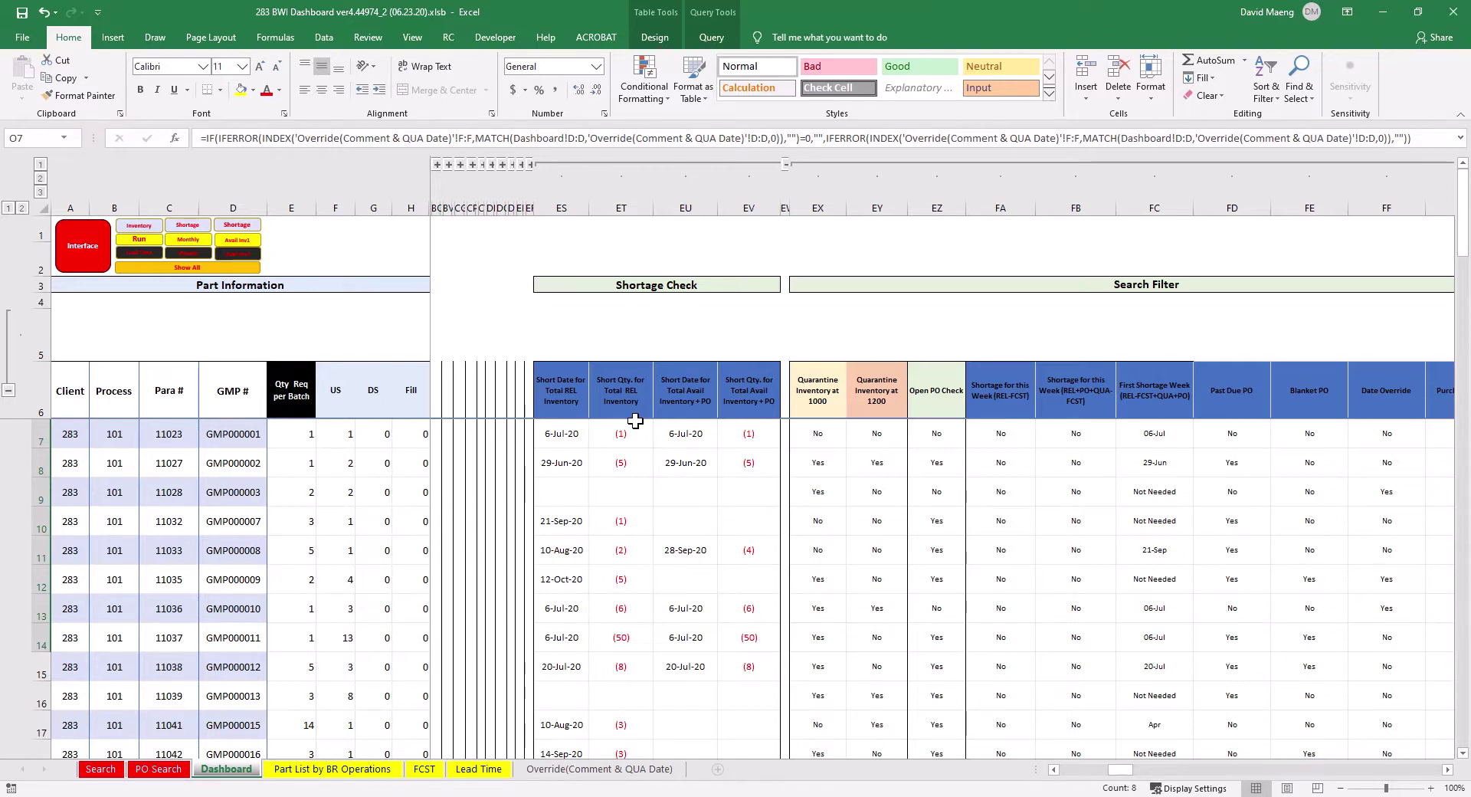
Collapse the Shortage Check and Search Filter column groups.
{"action": "left_click", "coordinate": [785, 164]}
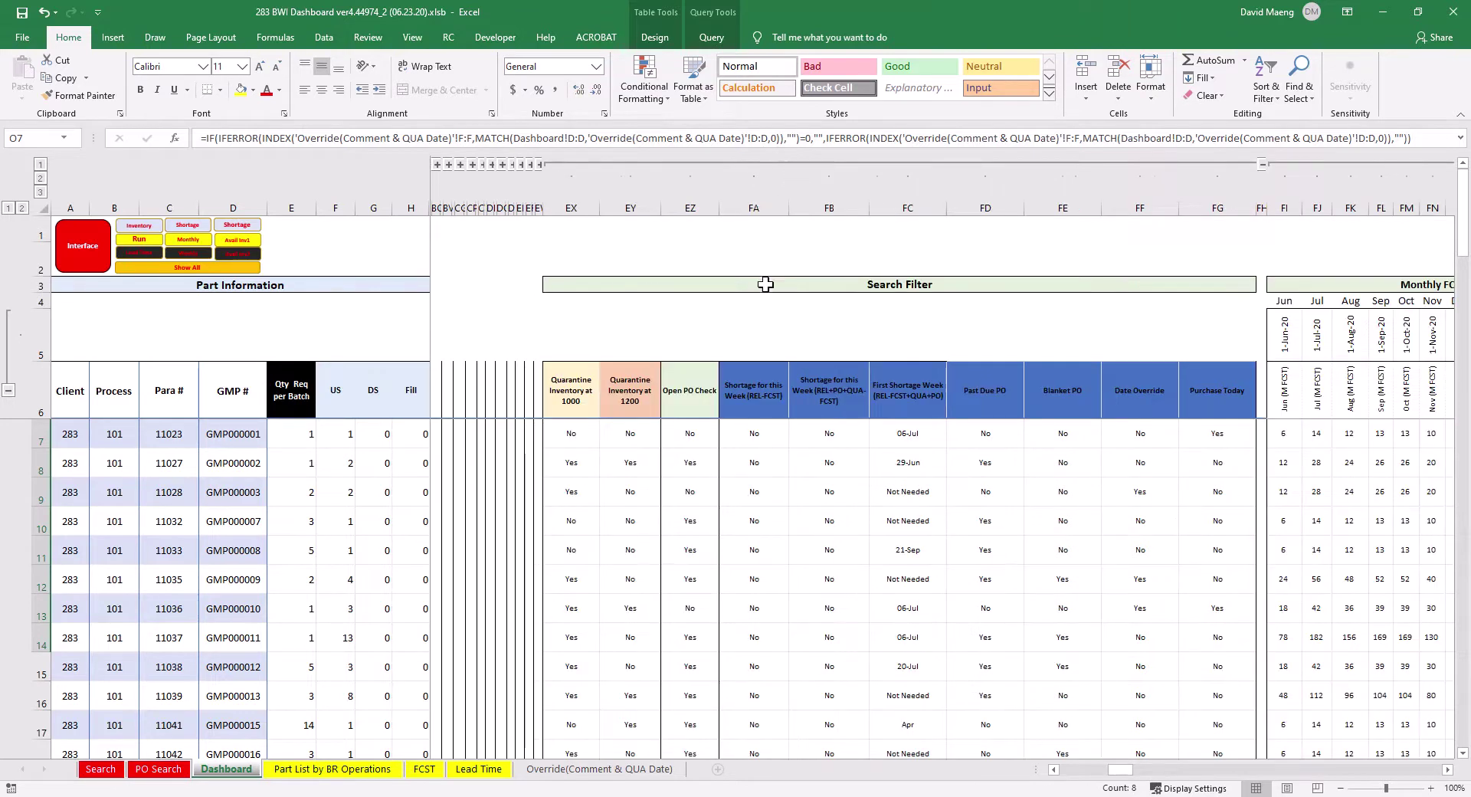
{"action": "left_click", "coordinate": [1262, 164]}
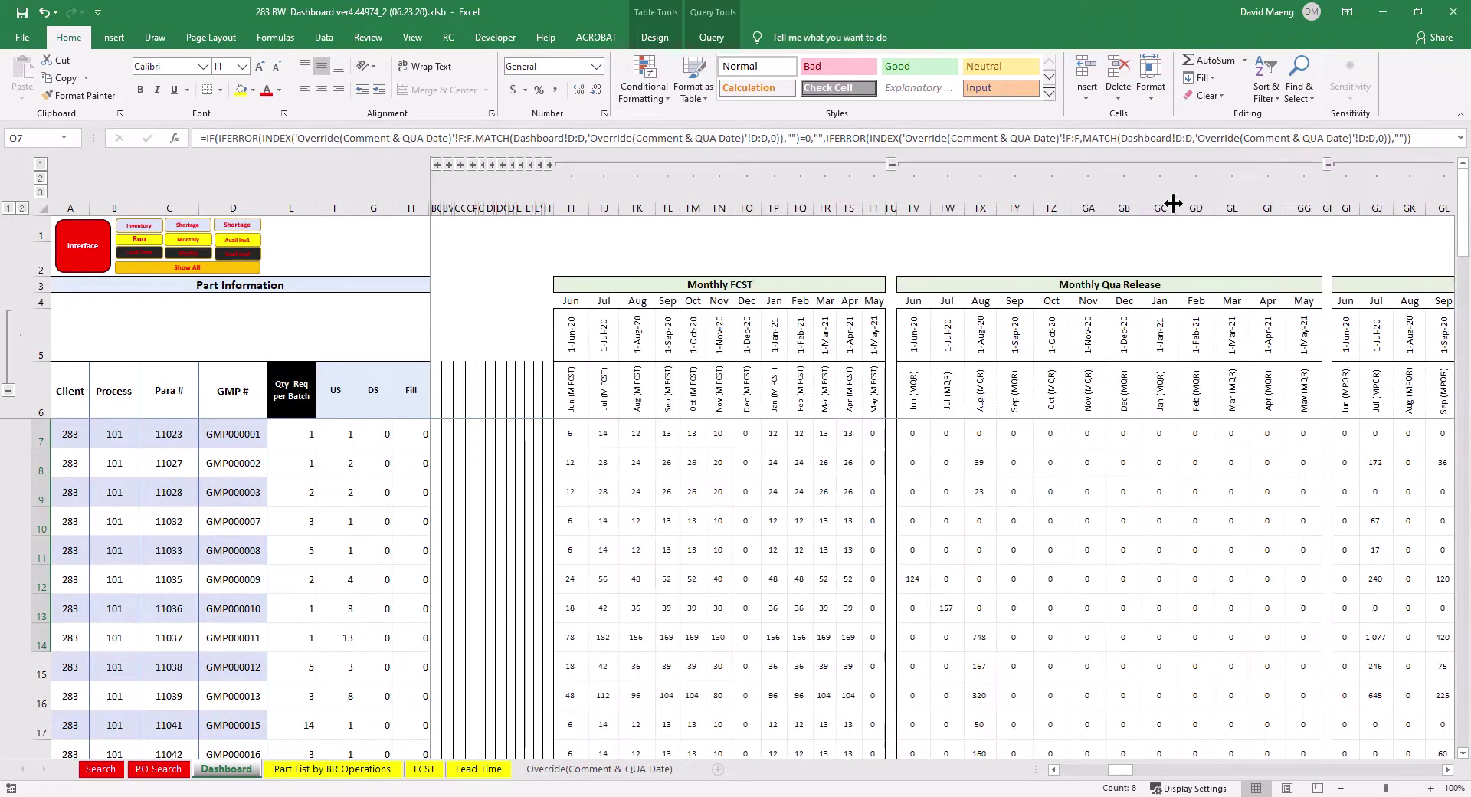
Collapse the four monthly column groups from Monthly FCST to Monthly Avail Inventory, highlighting GV7:HG7 before collapsing the last one.
{"action": "left_click", "coordinate": [891, 164]}
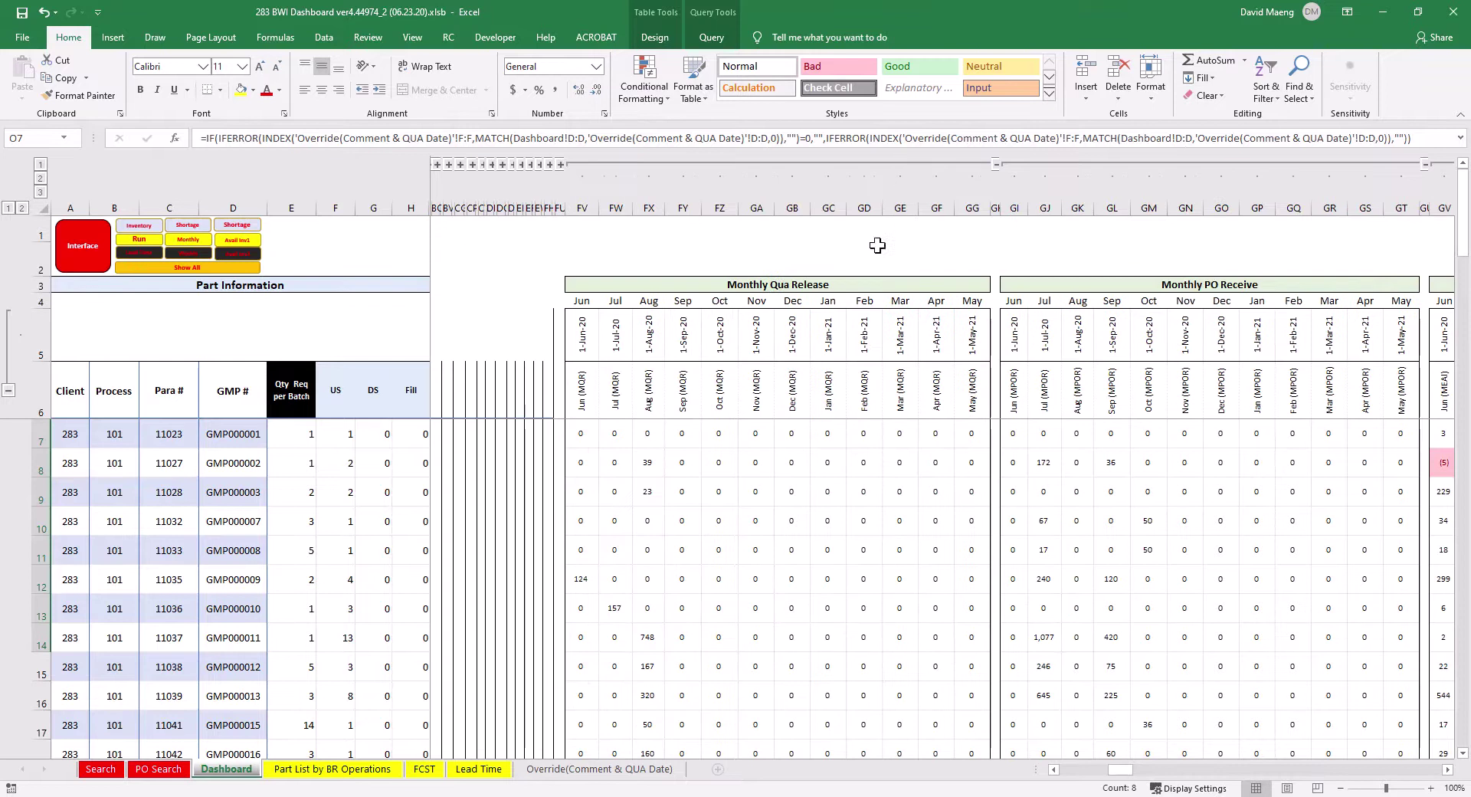
{"action": "left_click", "coordinate": [996, 164]}
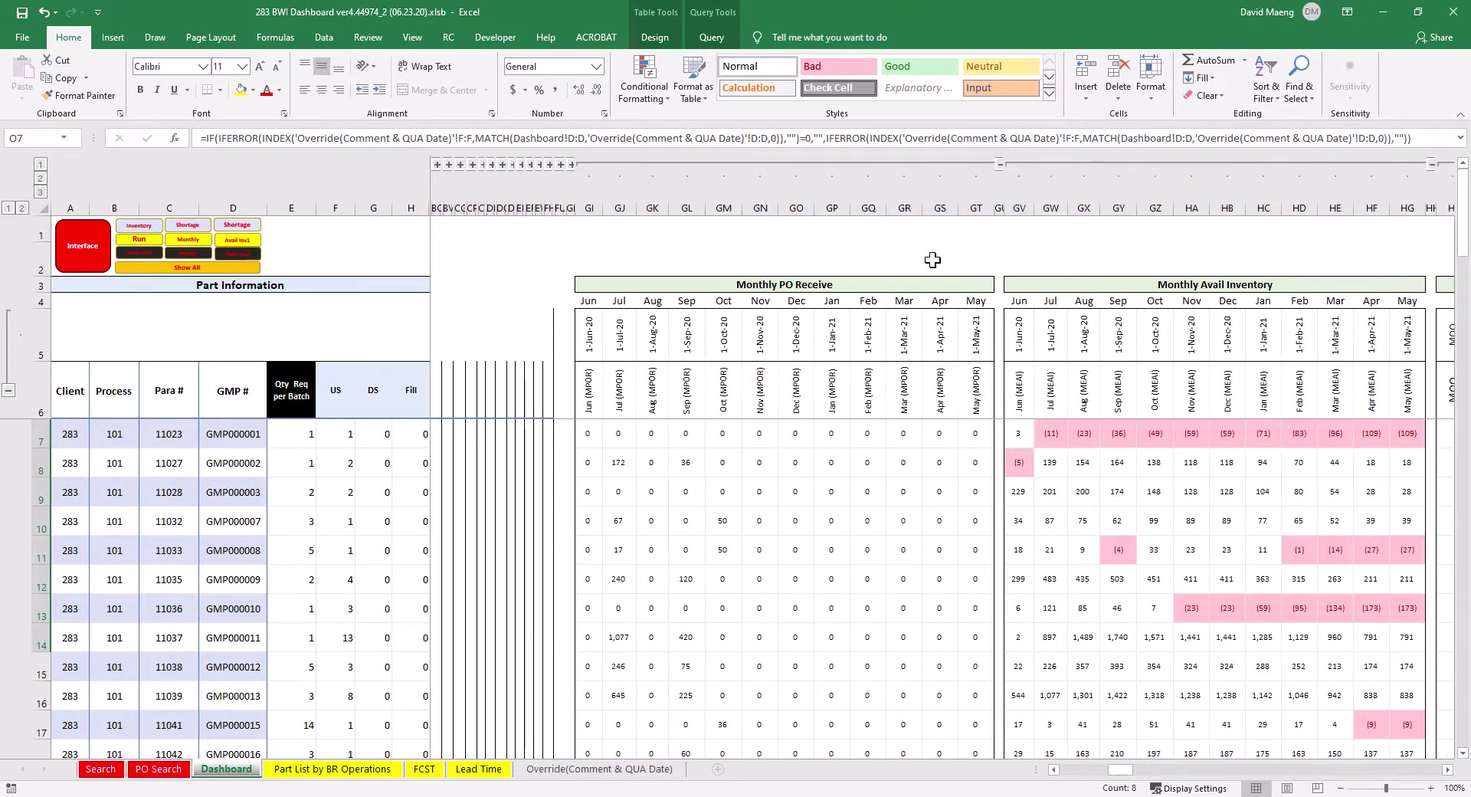
{"action": "left_click", "coordinate": [1000, 164]}
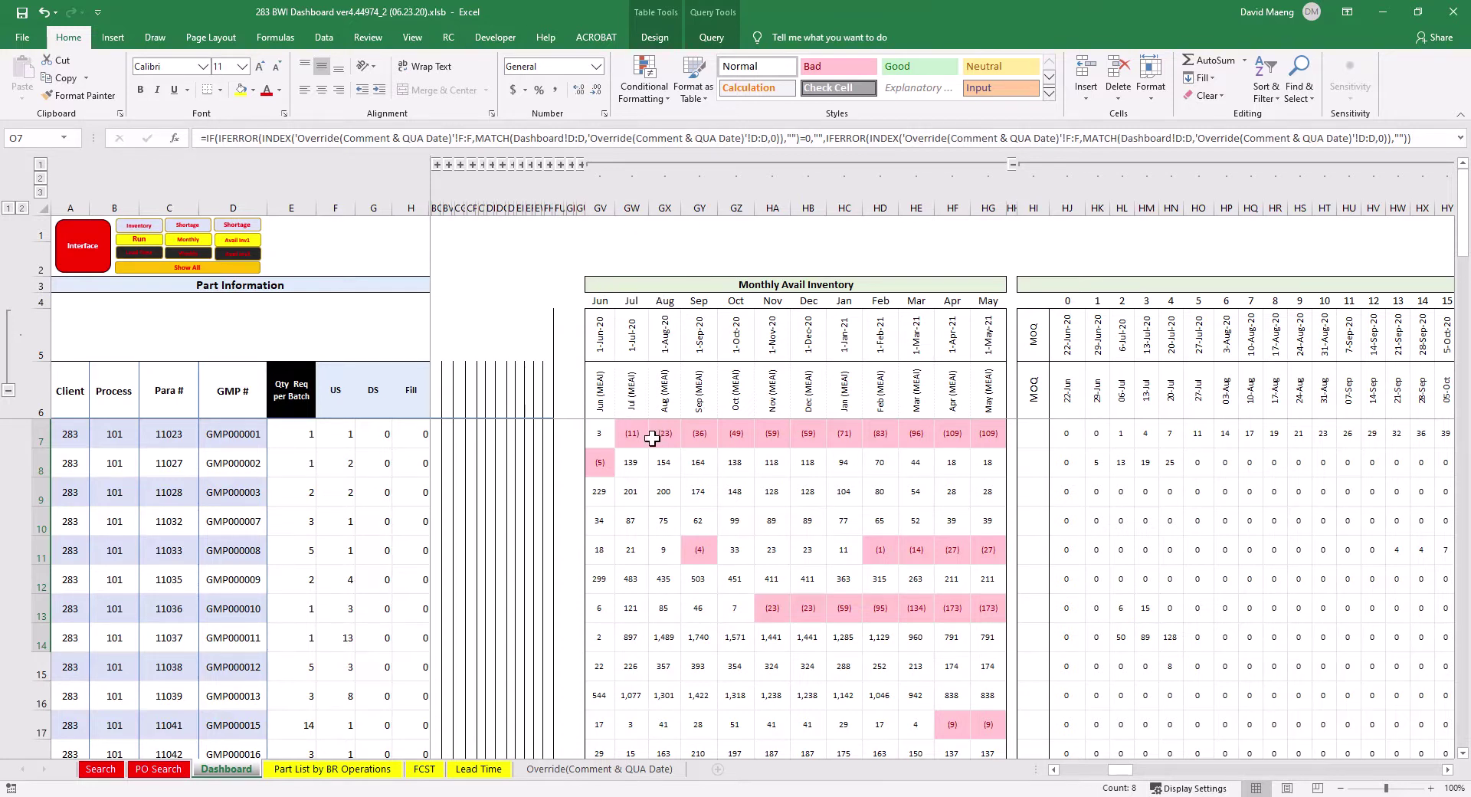
{"action": "left_click_drag", "start_coordinate": [602, 434], "coordinate": [989, 433]}
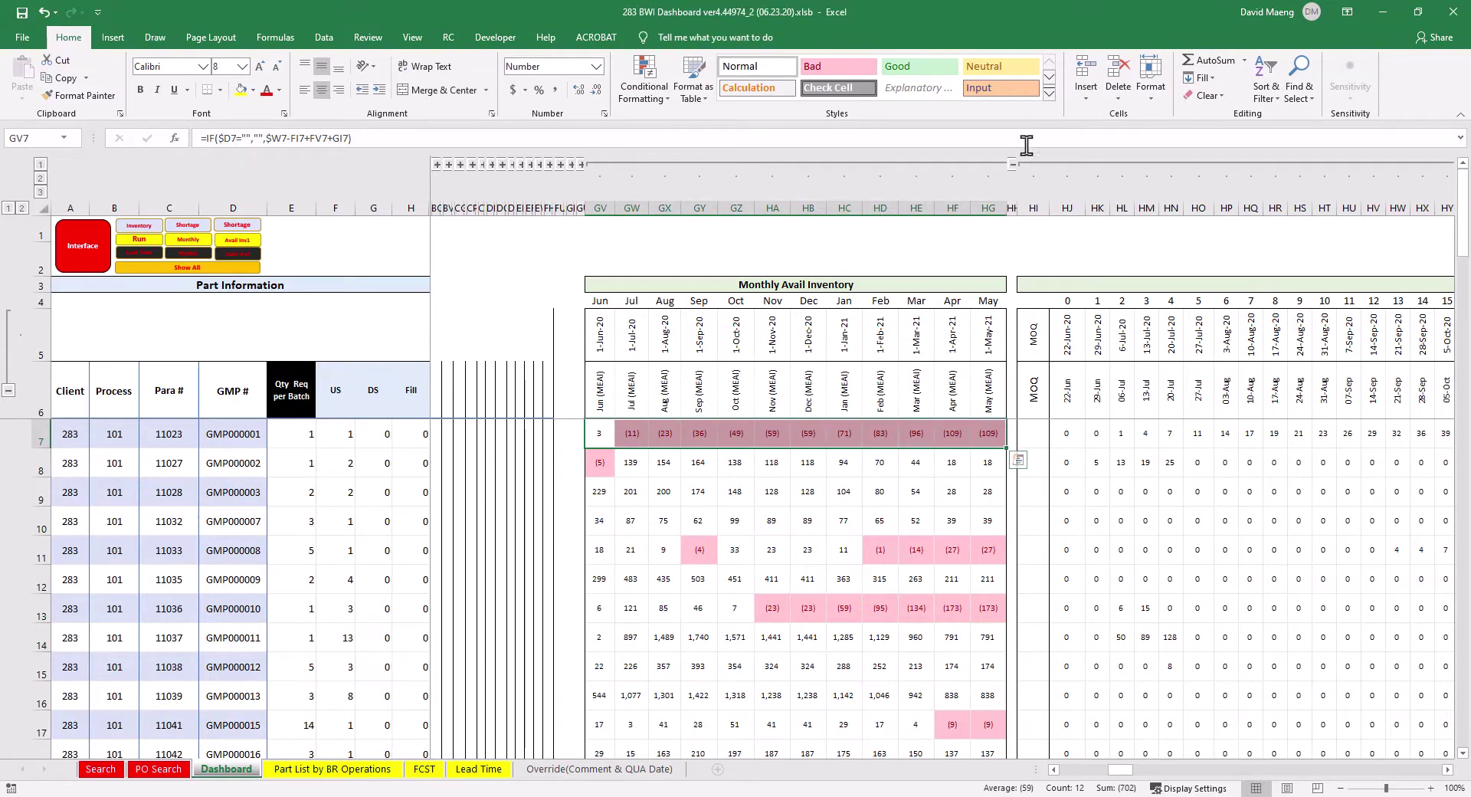
{"action": "left_click", "coordinate": [1012, 164]}
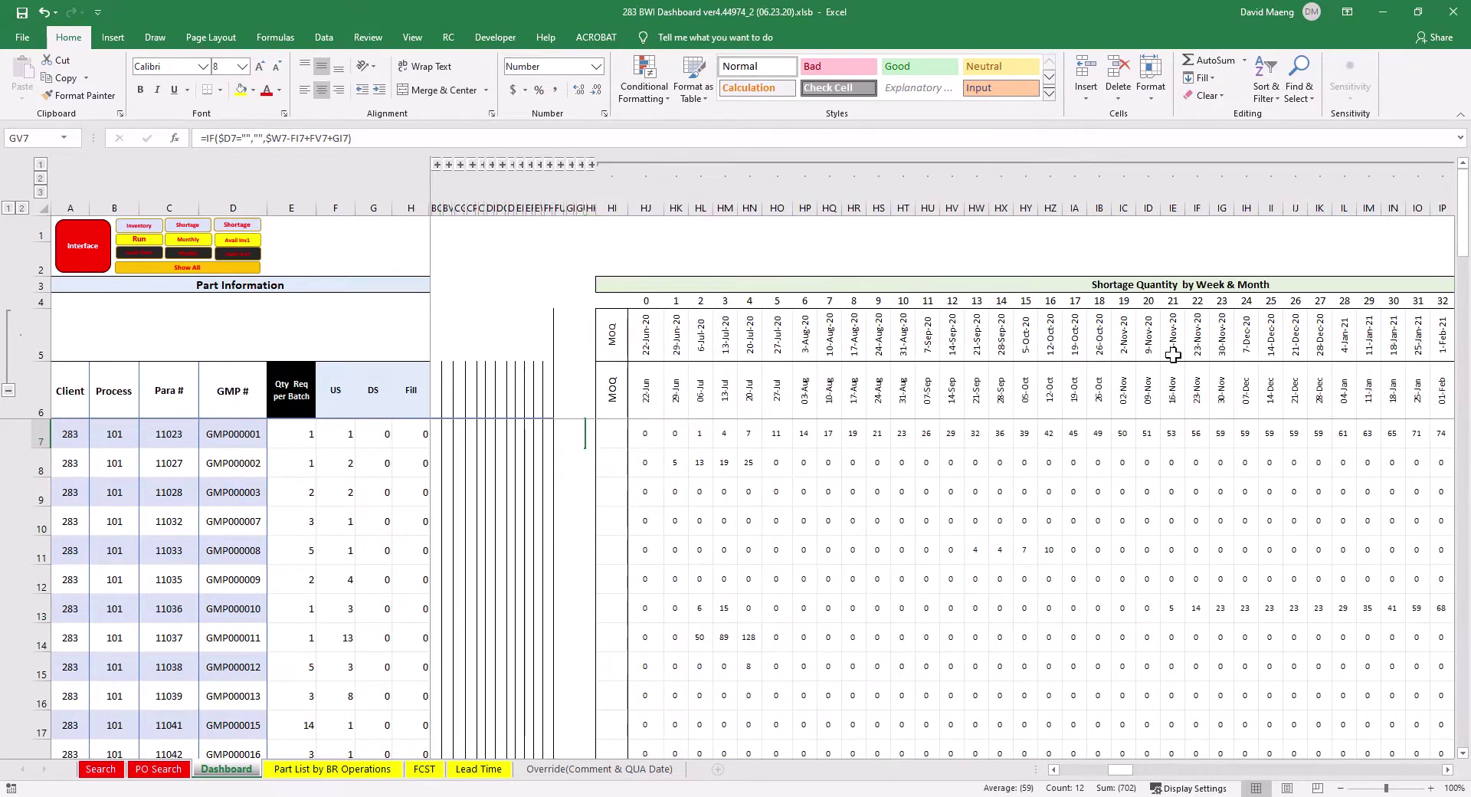
Look through the Shortage Quantity by Week & Month columns, select HY7, and collapse that column group.
{"action": "left_click", "coordinate": [1448, 770]}
{"action": "left_click", "coordinate": [1449, 770]}
{"action": "left_click", "coordinate": [1448, 770]}
{"action": "left_click", "coordinate": [1448, 771]}
{"action": "left_click", "coordinate": [1448, 770]}
{"action": "left_click", "coordinate": [1449, 770]}
{"action": "left_click", "coordinate": [1448, 770]}
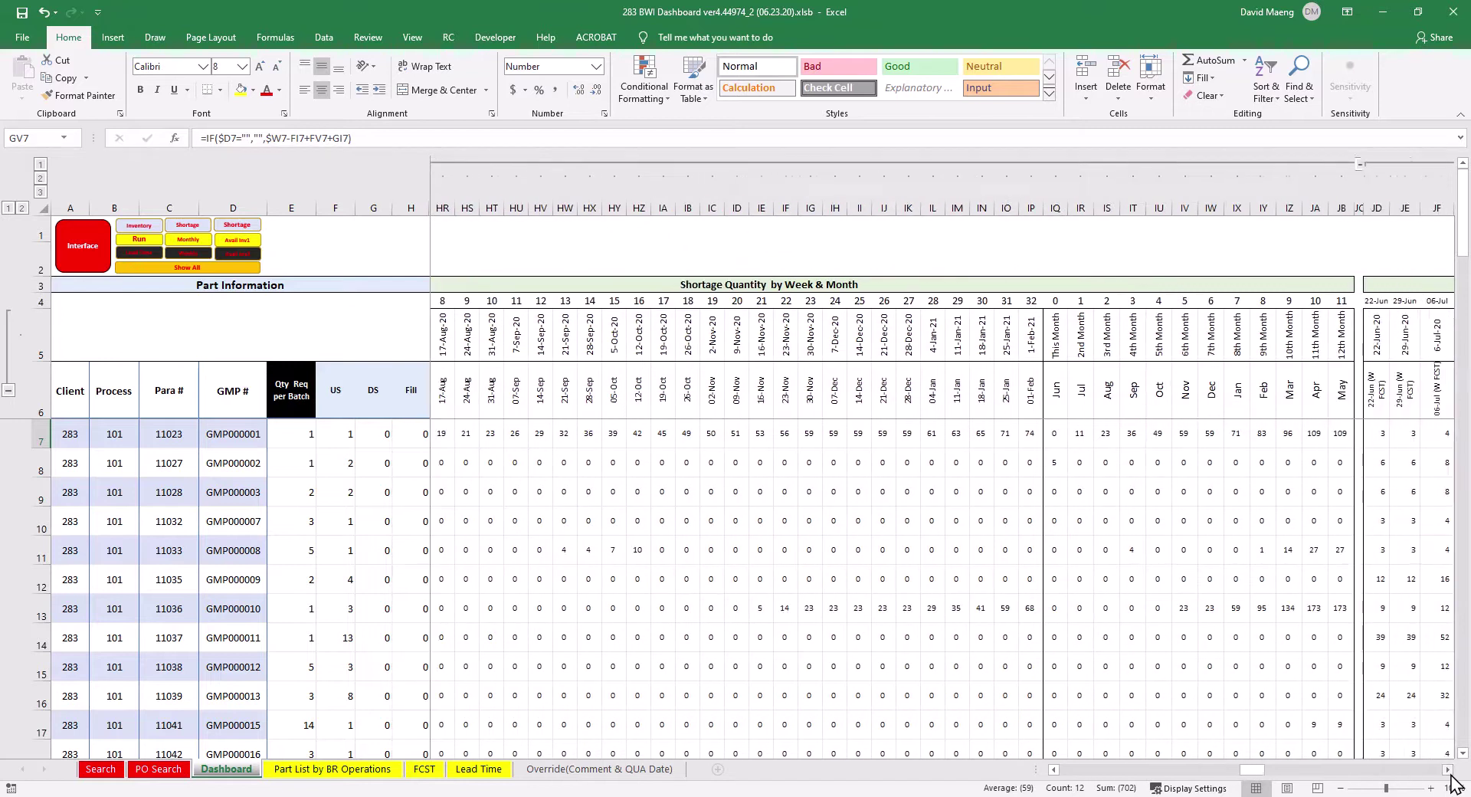
{"action": "left_click", "coordinate": [613, 434]}
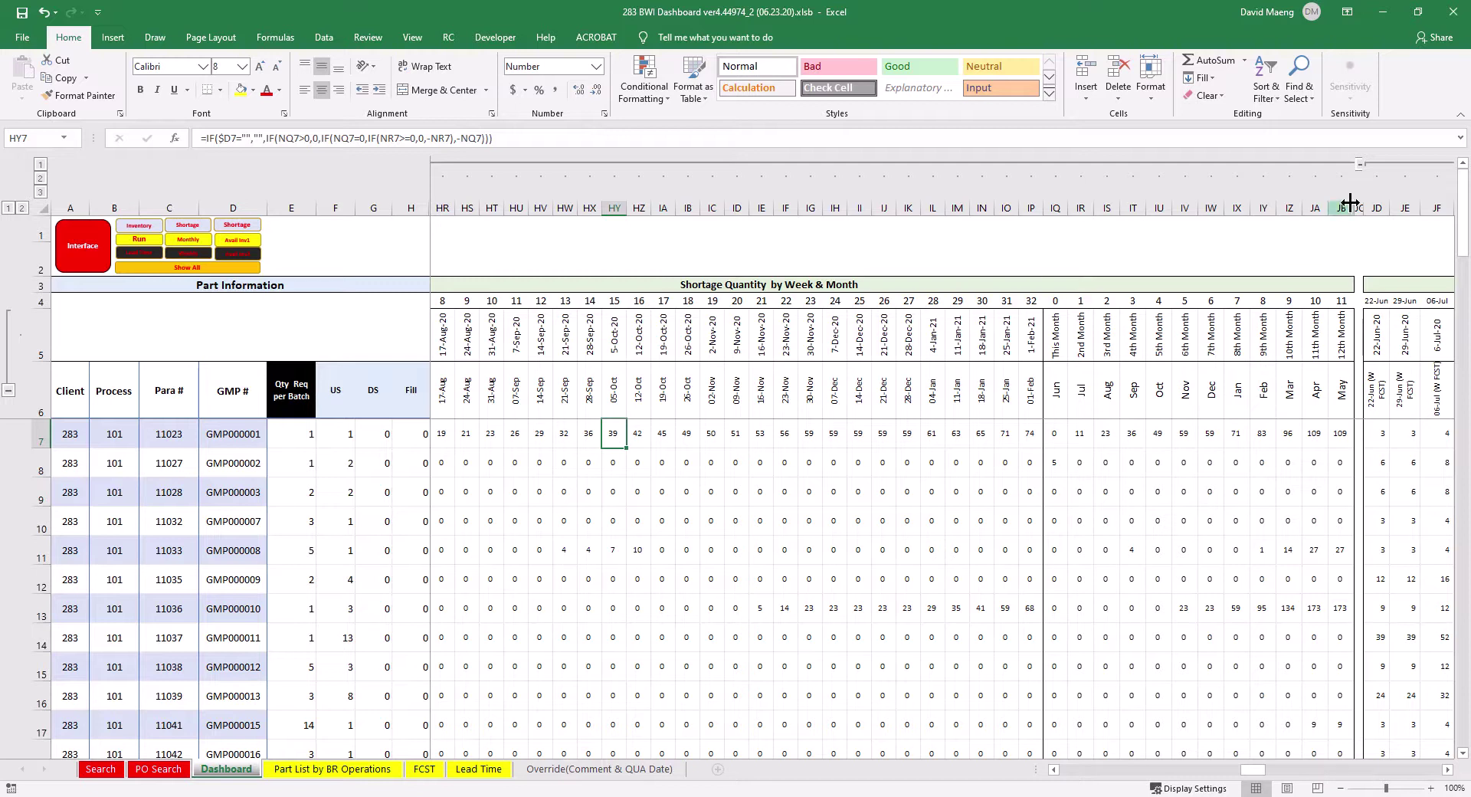
{"action": "left_click", "coordinate": [1360, 163]}
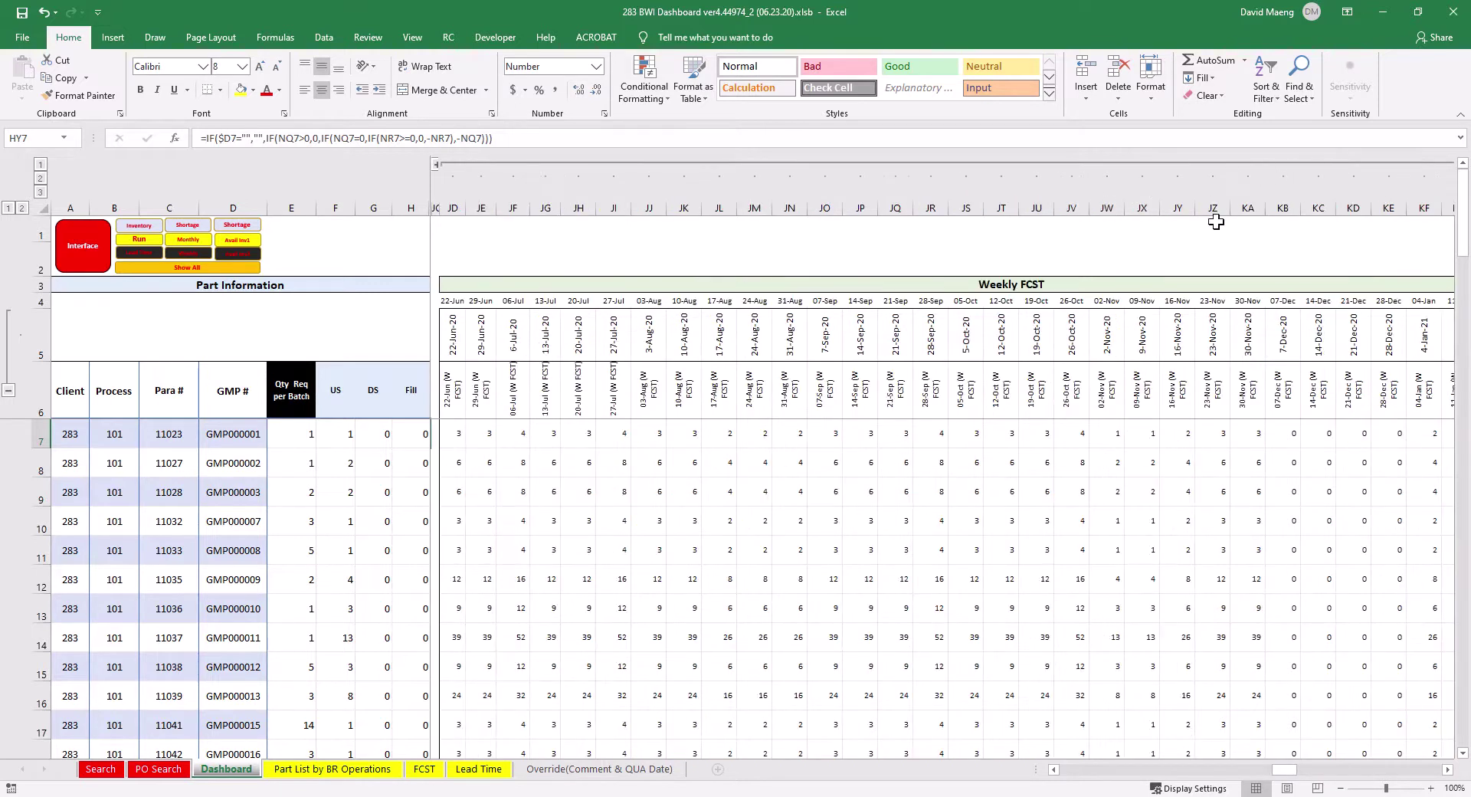
Collapse the Weekly FCST, Weekly Qua Release, Weekly PO Release and both Weekly Avail Inventory column groups.
{"action": "left_click", "coordinate": [1325, 163]}
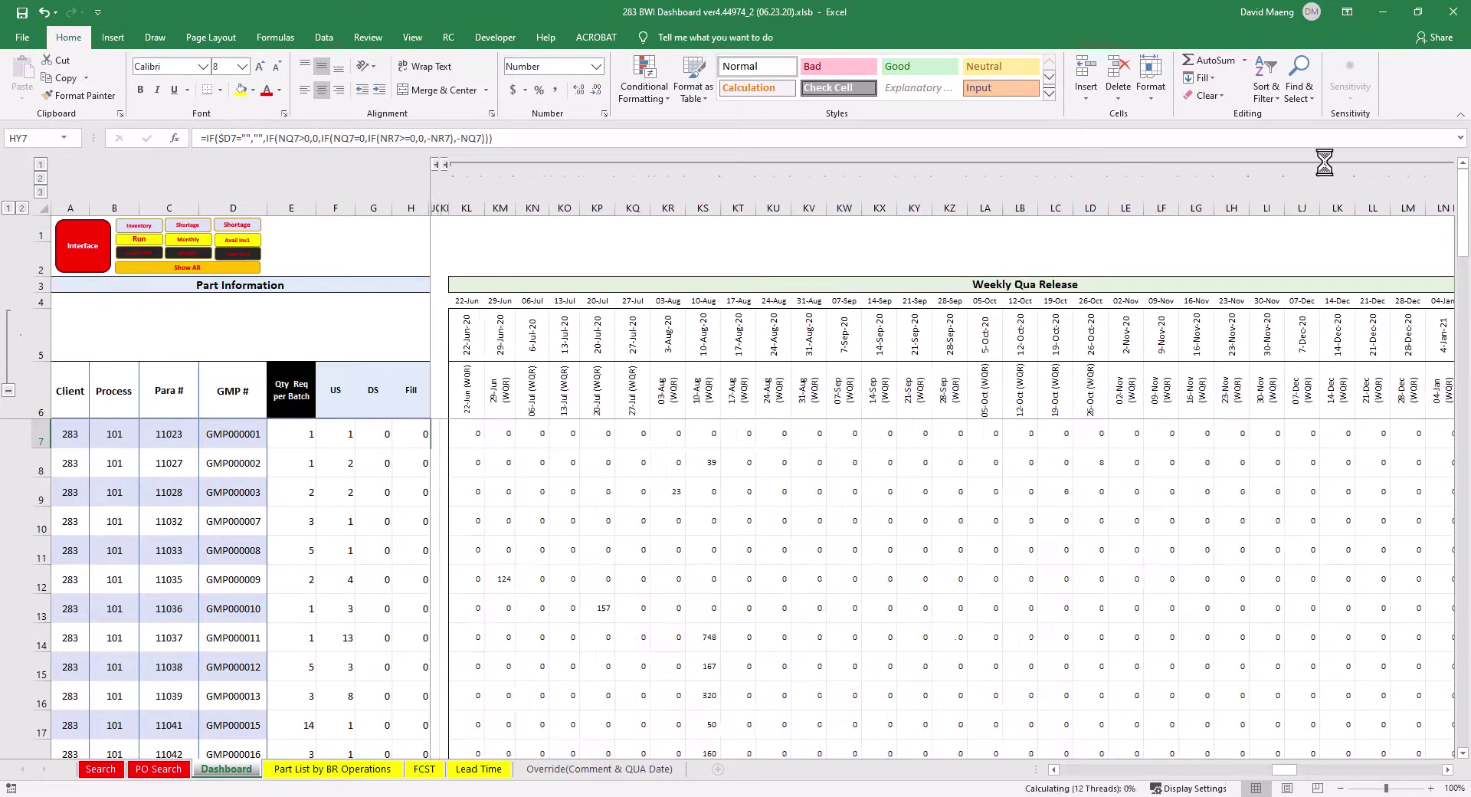
{"action": "left_click", "coordinate": [957, 164]}
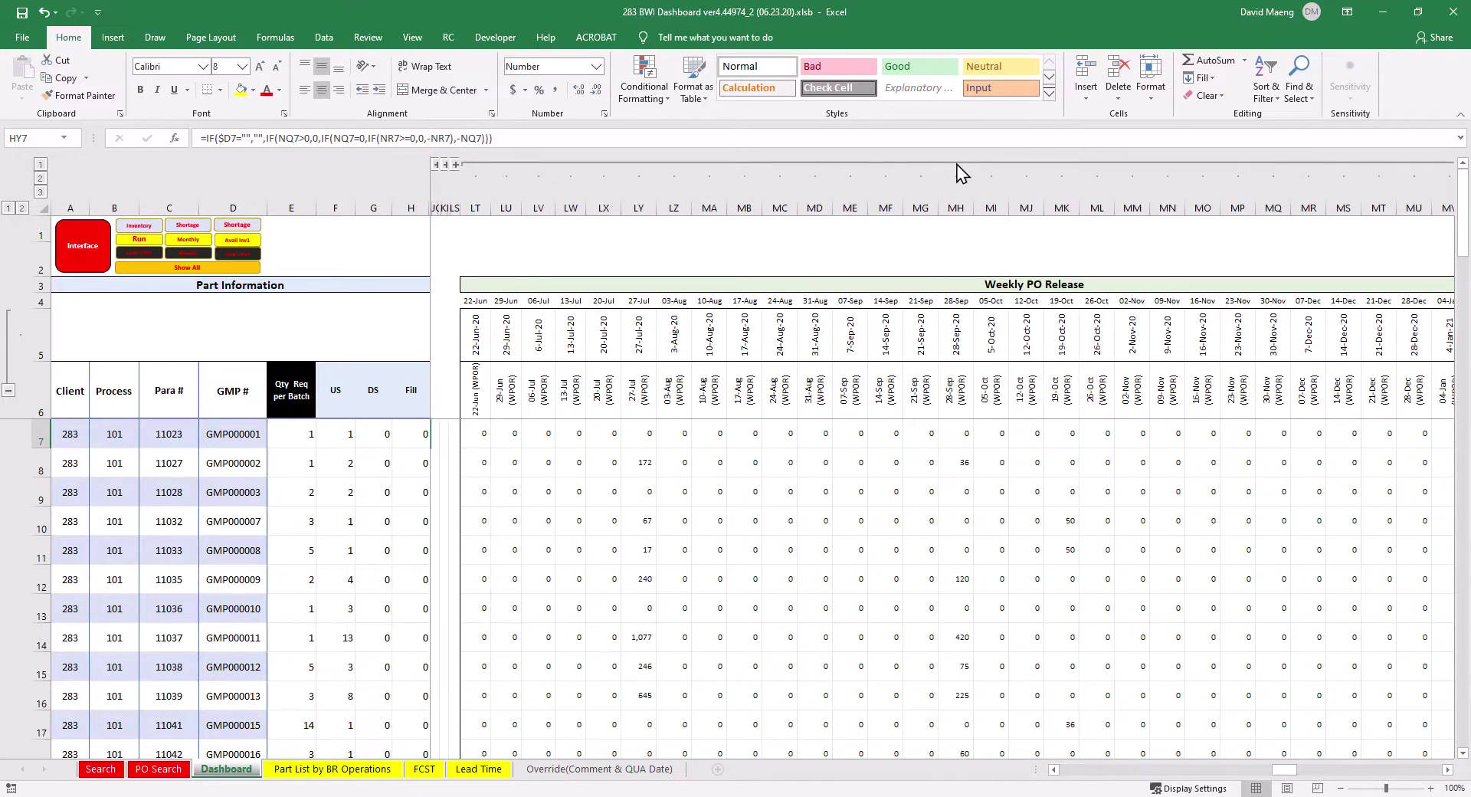
{"action": "left_click", "coordinate": [957, 164]}
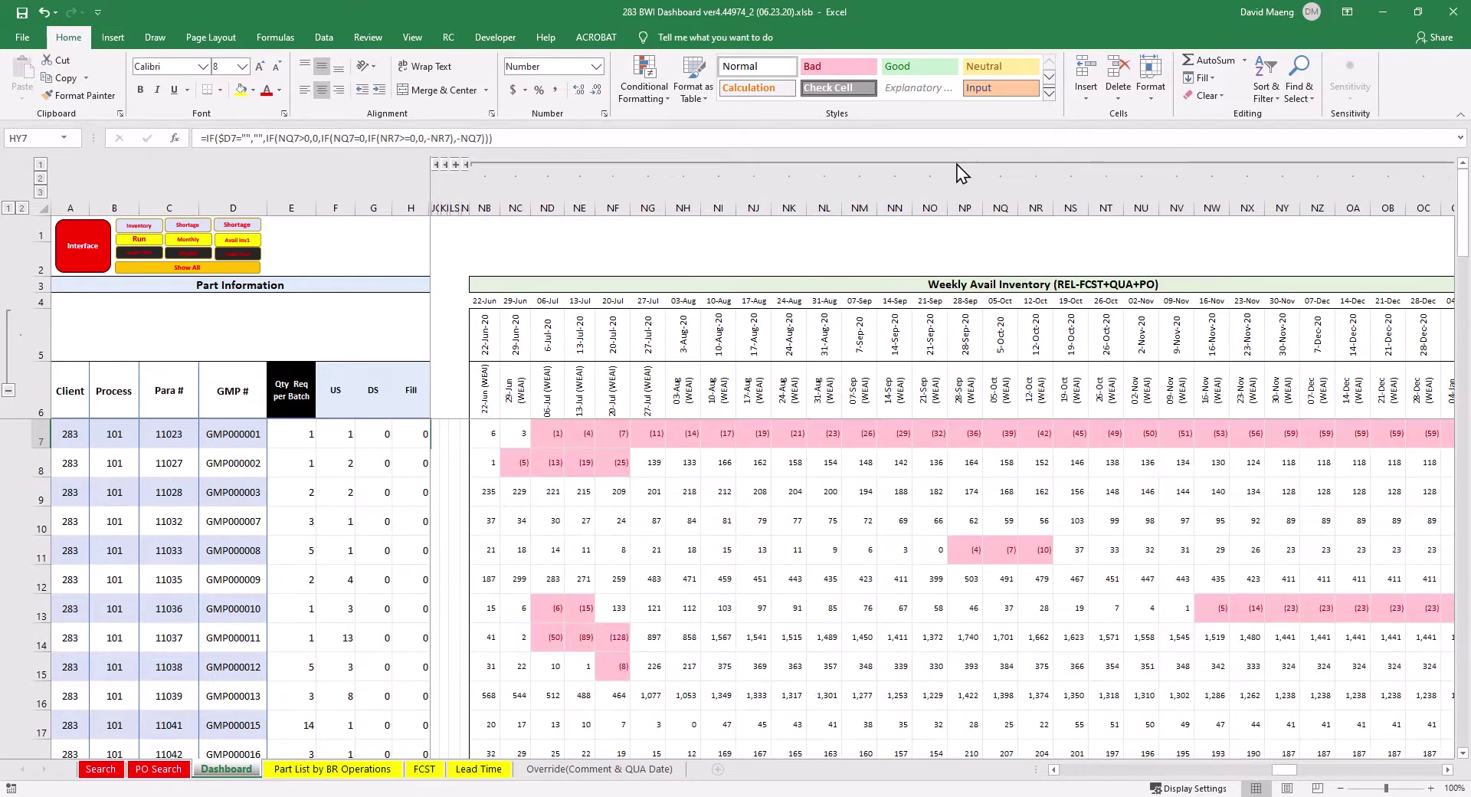
{"action": "left_click", "coordinate": [957, 164]}
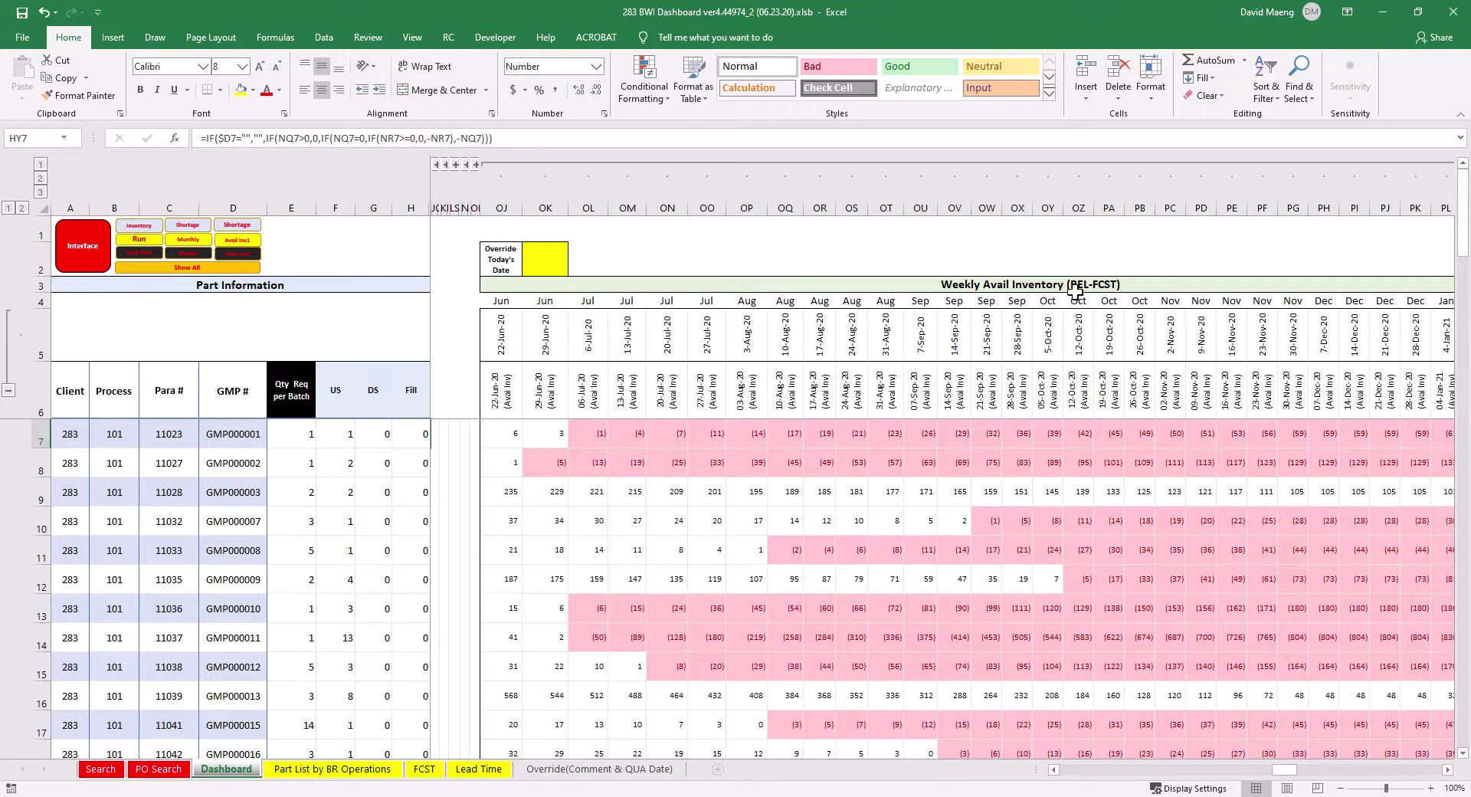
{"action": "left_click", "coordinate": [1019, 165]}
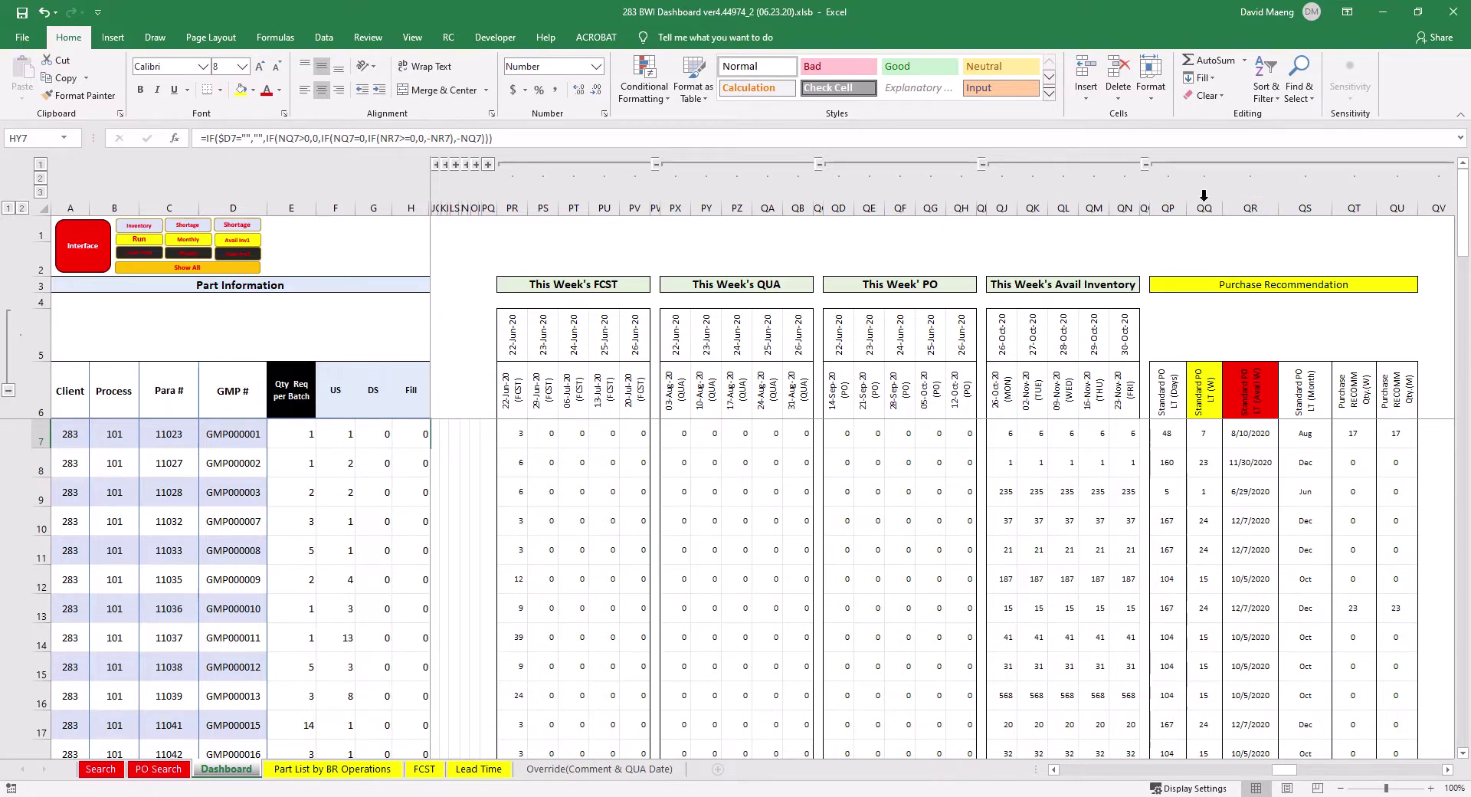
Collapse the This Week's Avail Inventory, PO, QUA and FCST column groups.
{"action": "left_click", "coordinate": [1145, 164]}
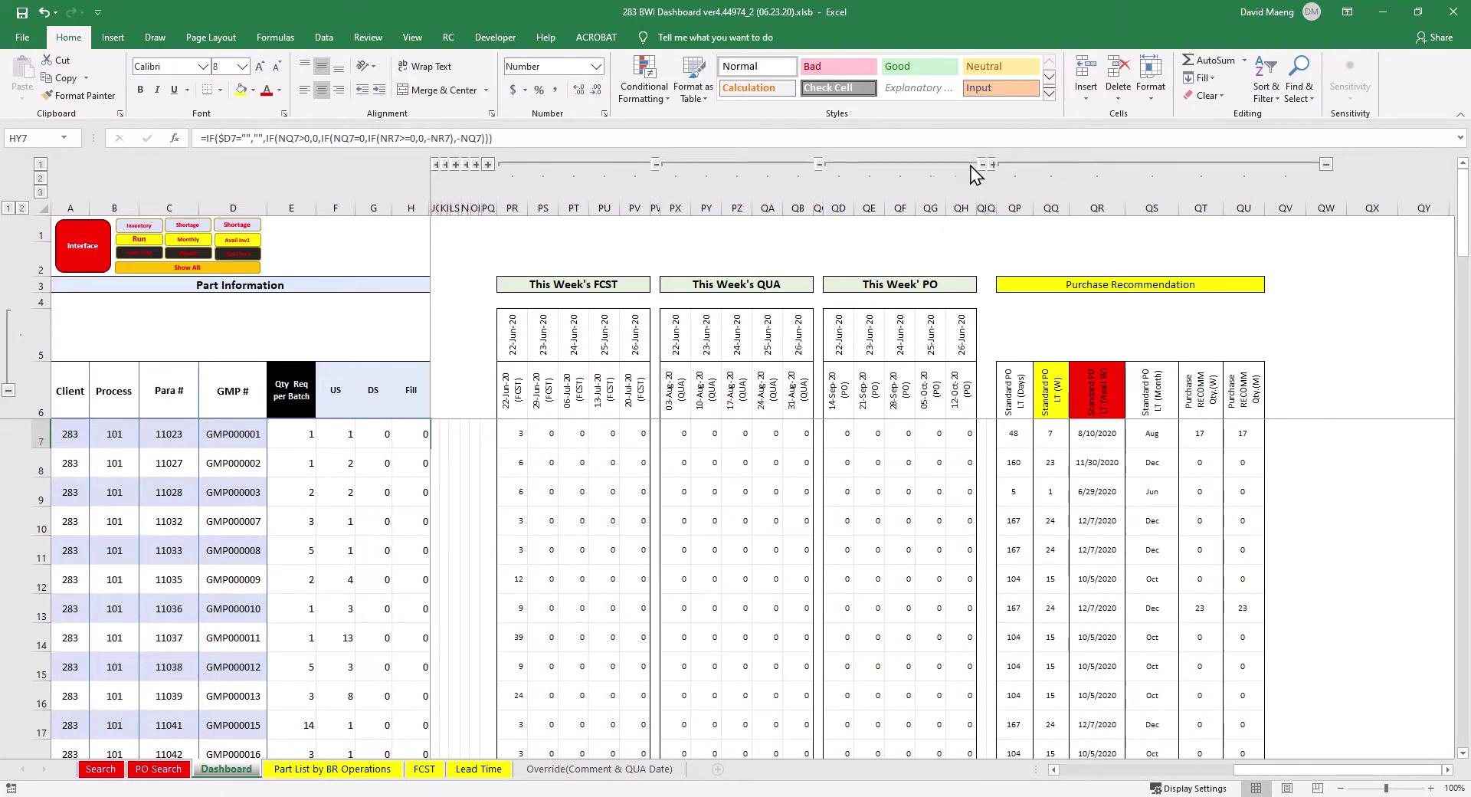
{"action": "left_click", "coordinate": [981, 164]}
{"action": "left_click", "coordinate": [818, 164]}
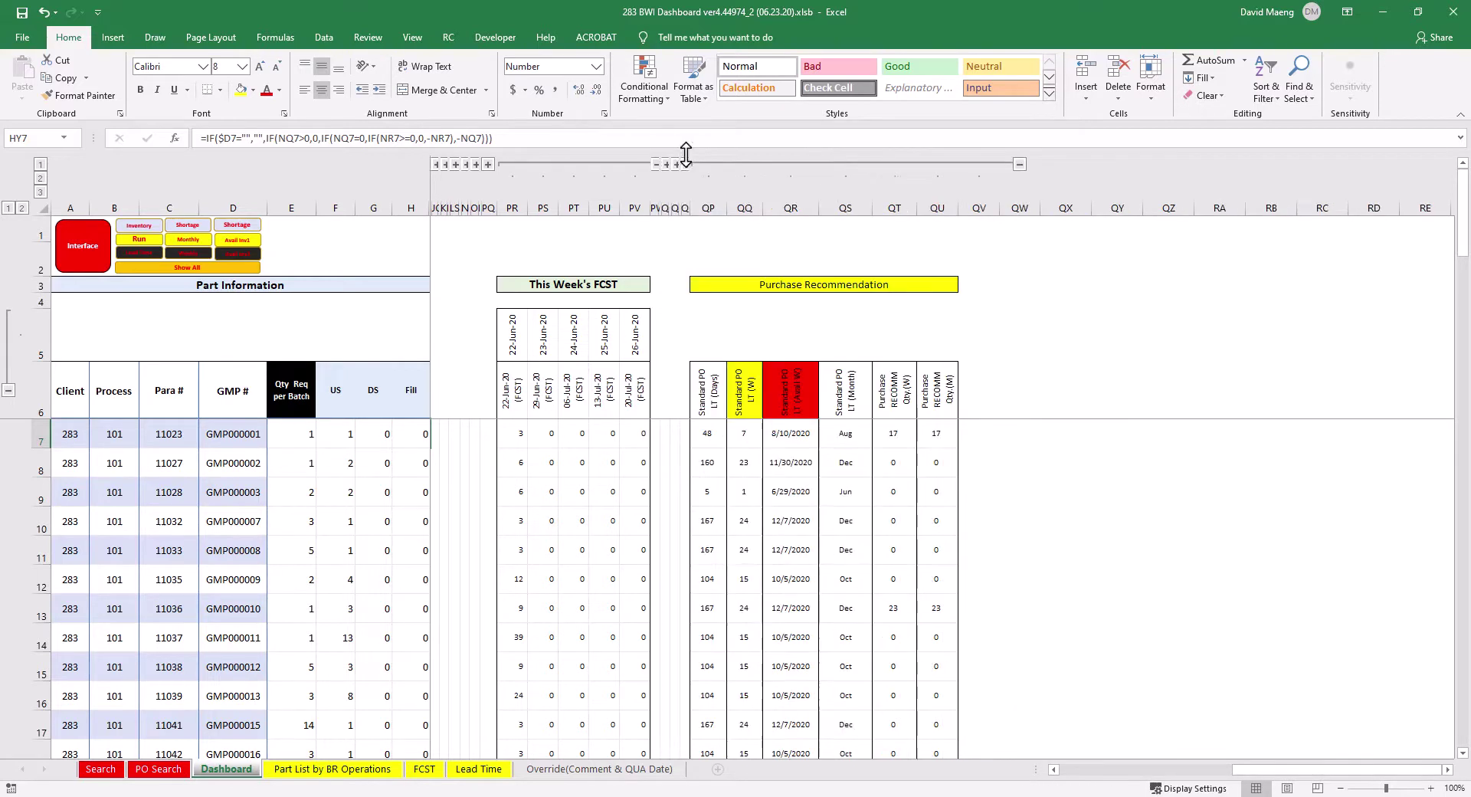
{"action": "left_click", "coordinate": [656, 164]}
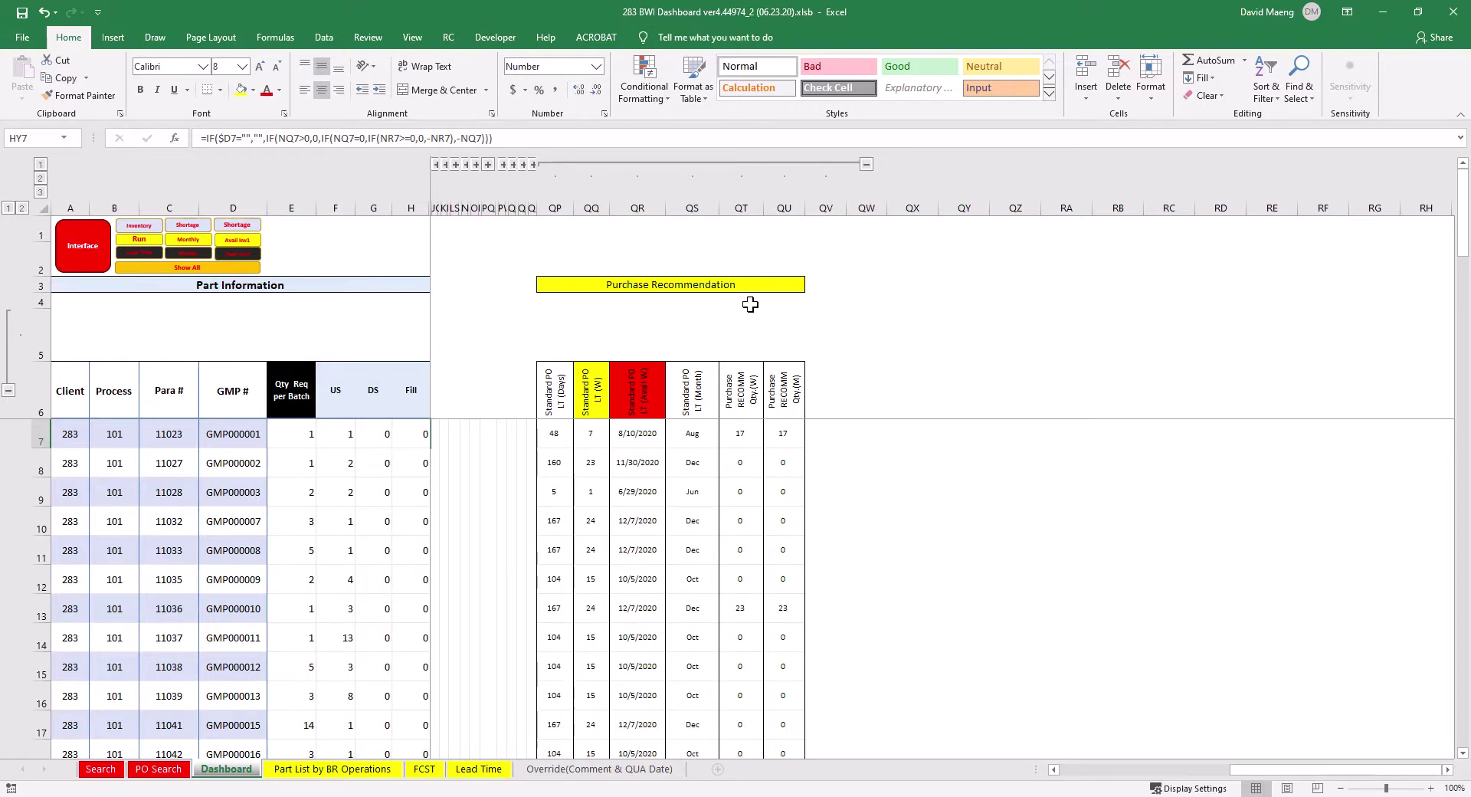
Examine the Purchase Recommendation lead times, available weeks and recommended weekly quantities for the parts in rows 7, 8 and 13.
{"action": "left_click", "coordinate": [569, 402]}
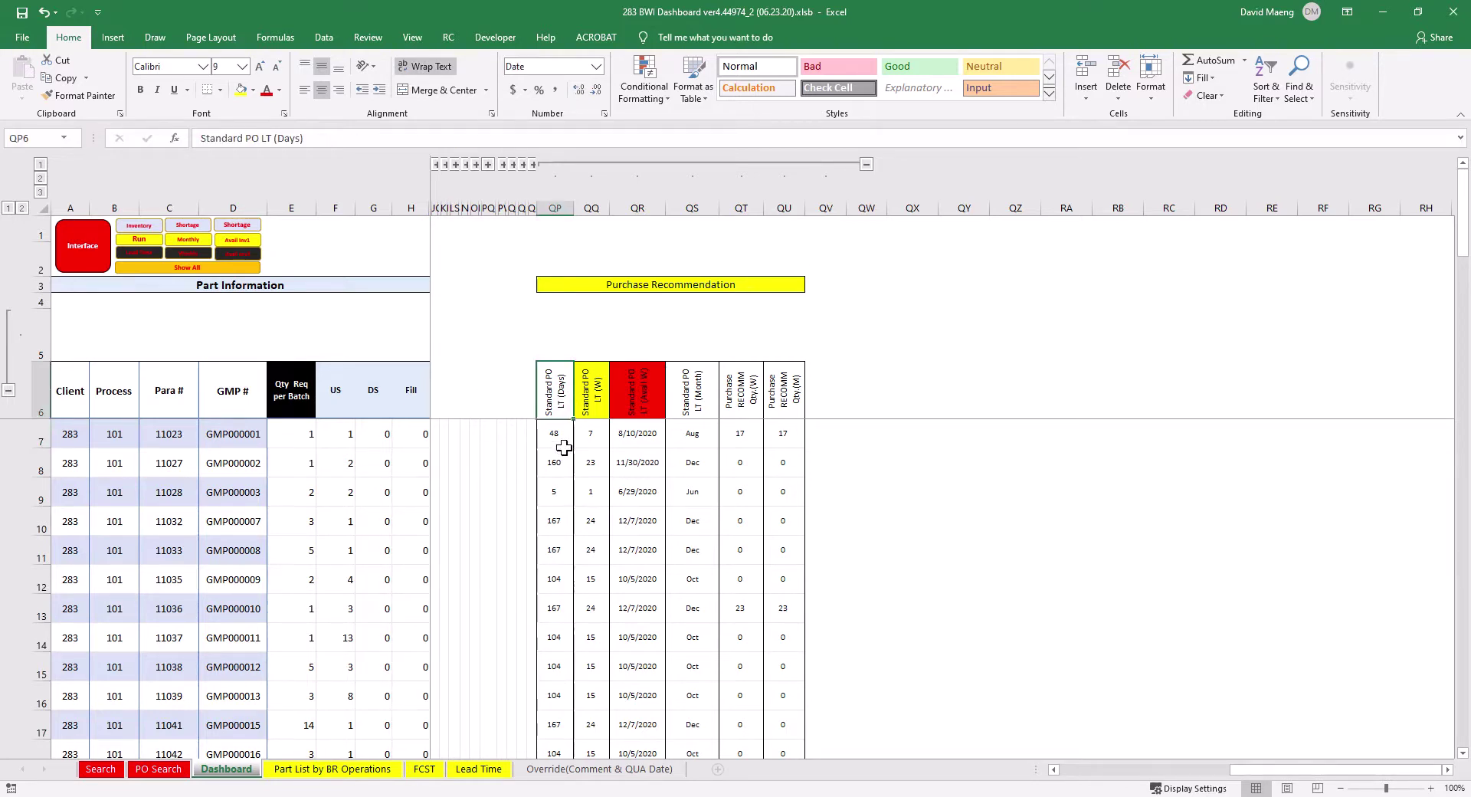
{"action": "left_click", "coordinate": [565, 432]}
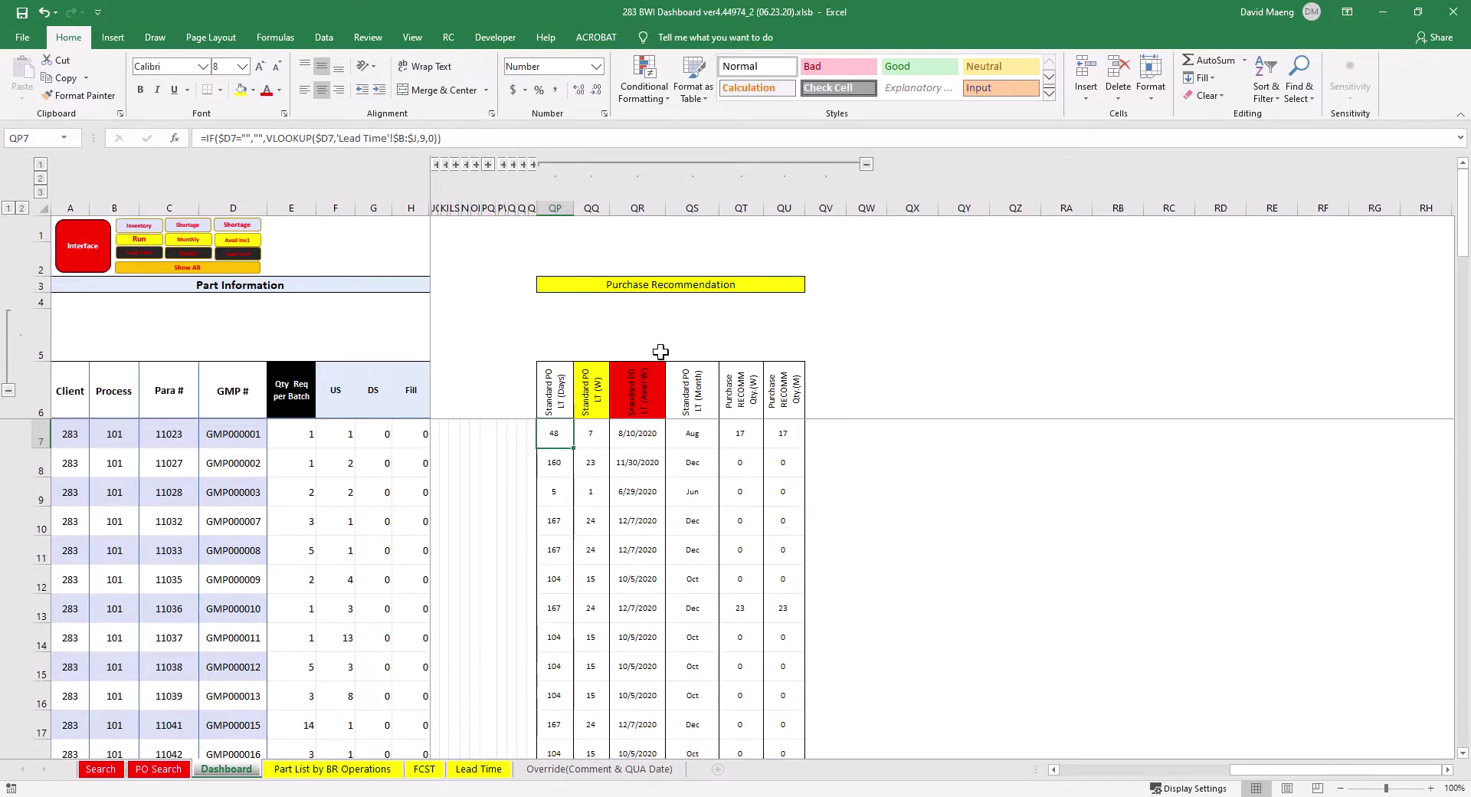
{"action": "left_click", "coordinate": [635, 436]}
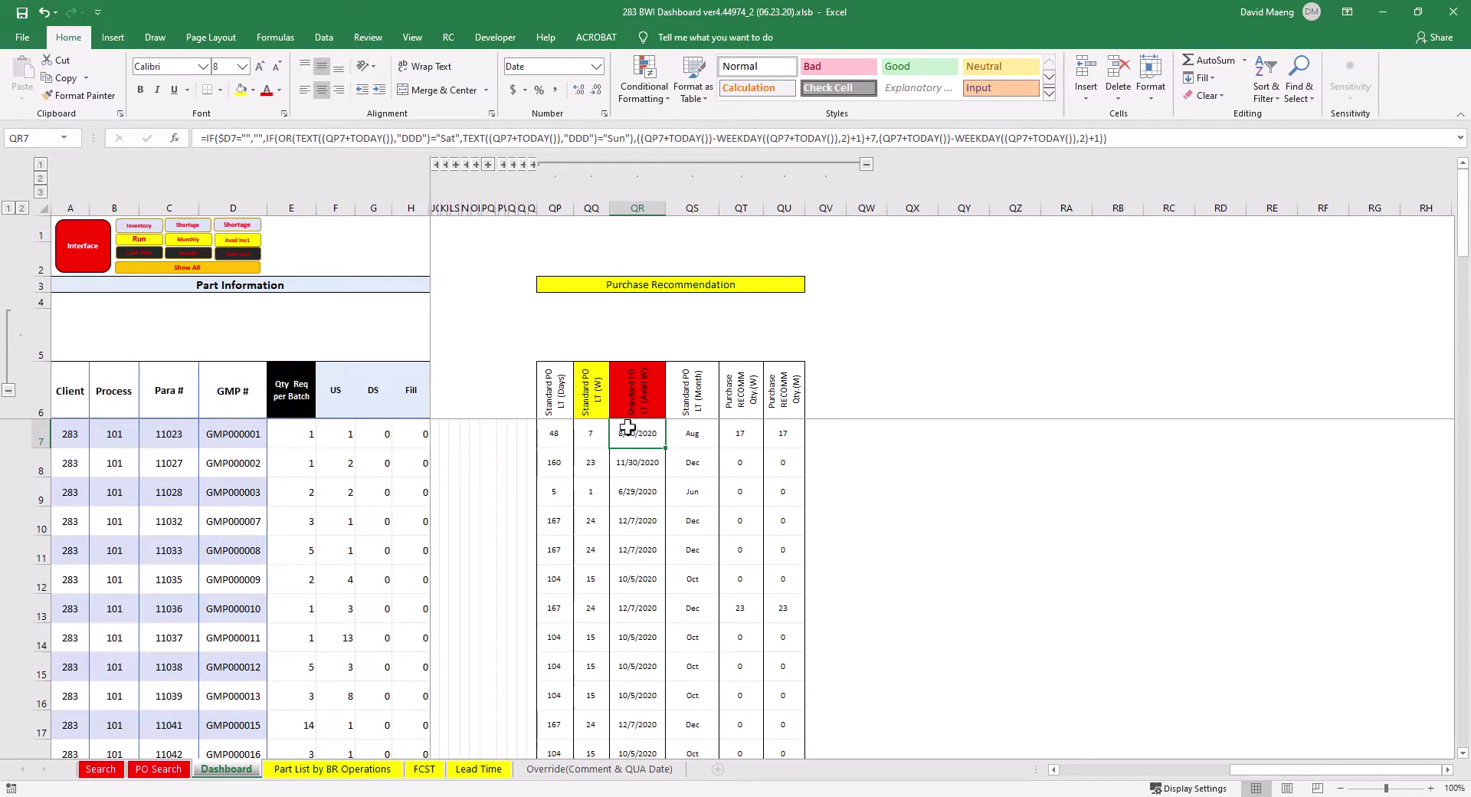
{"action": "left_click", "coordinate": [749, 432]}
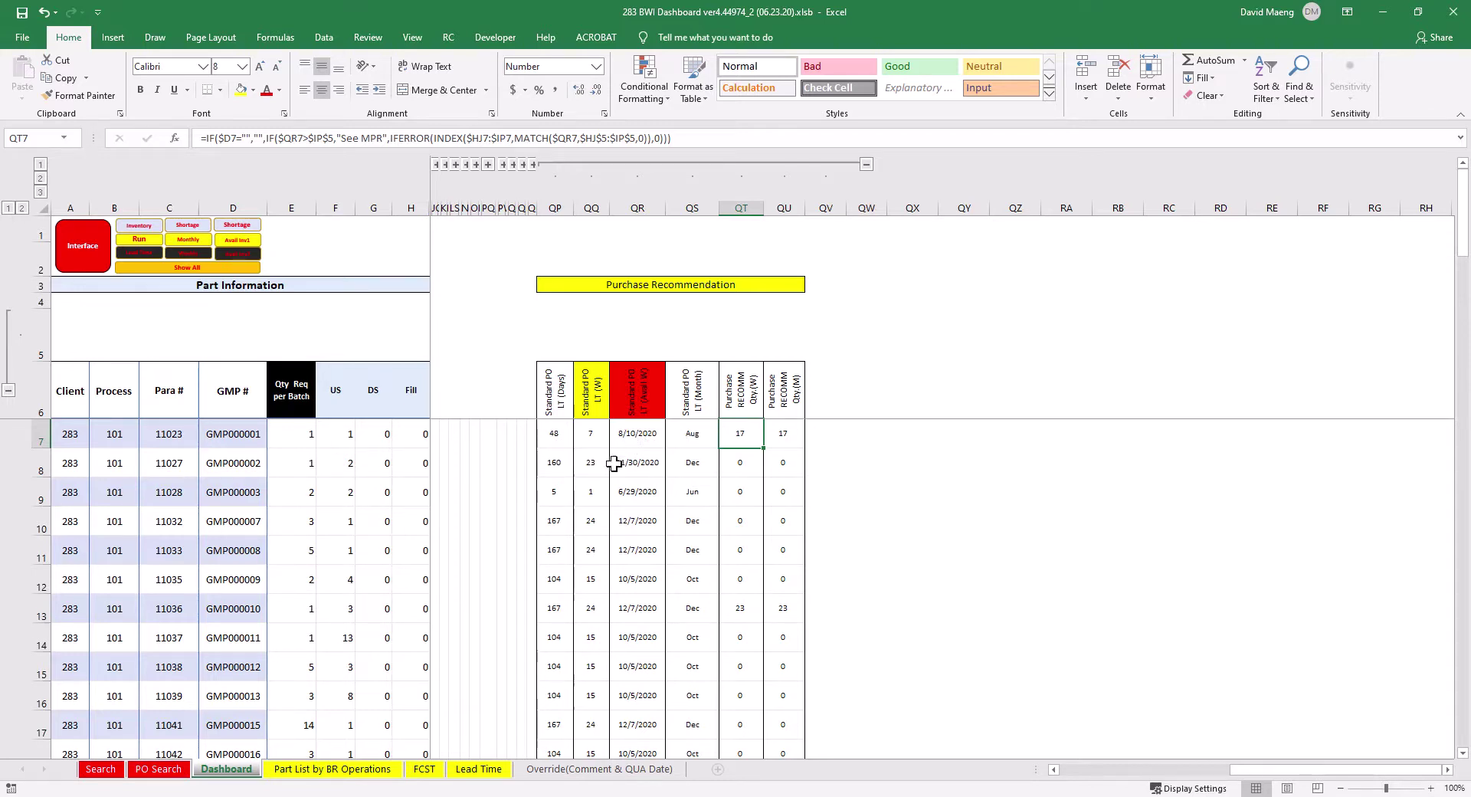
{"action": "left_click", "coordinate": [565, 469]}
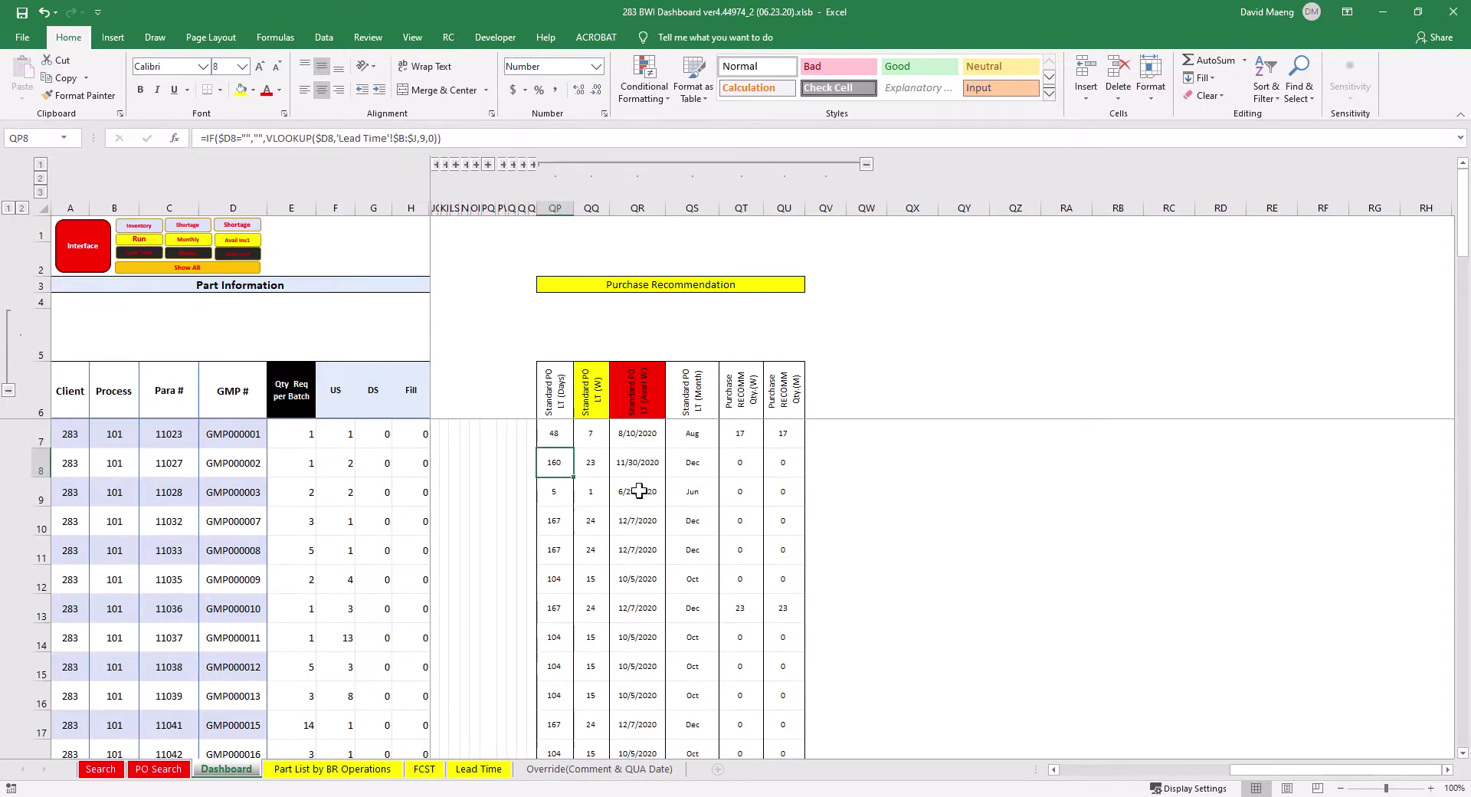
{"action": "left_click", "coordinate": [729, 465]}
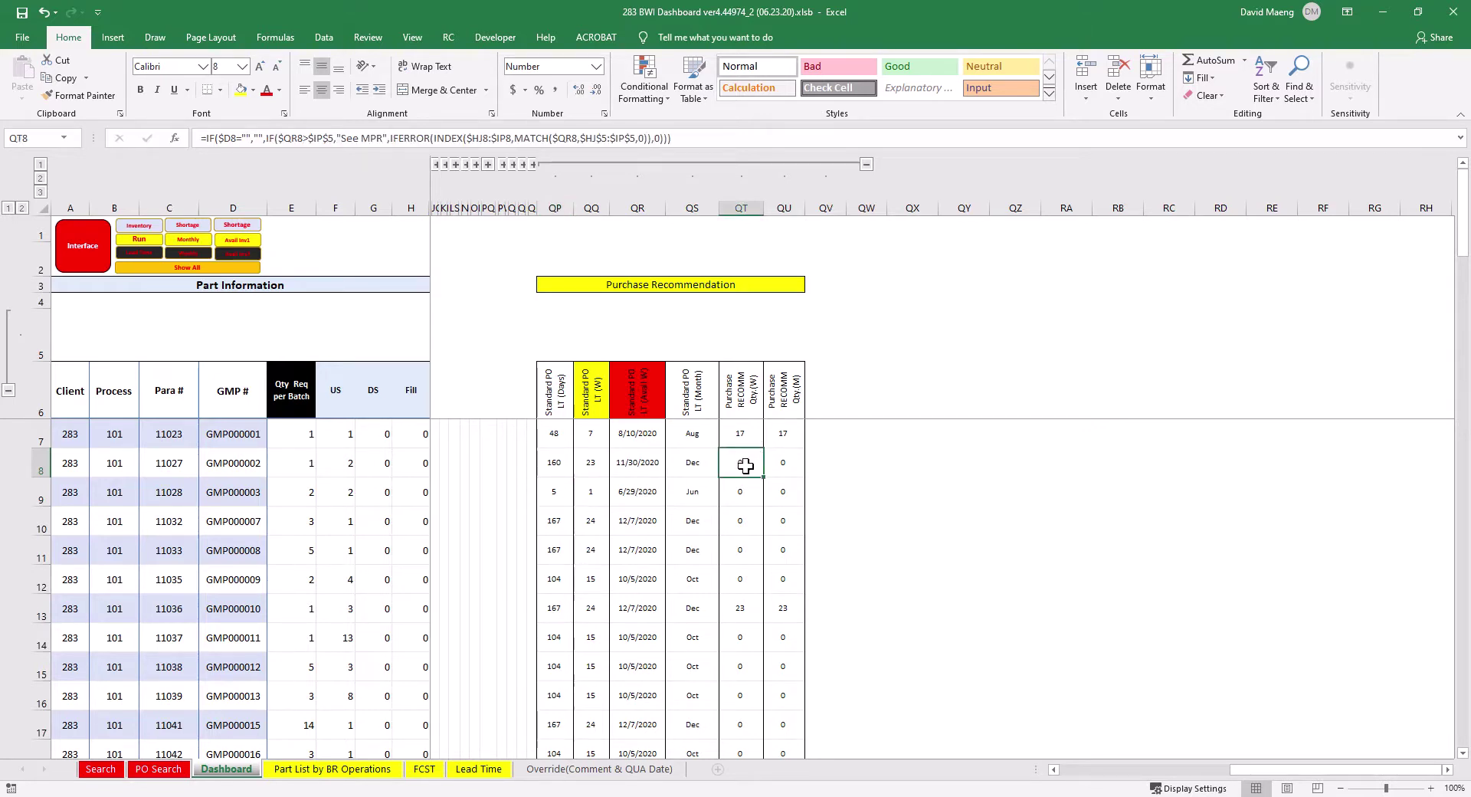
{"action": "left_click", "coordinate": [554, 610]}
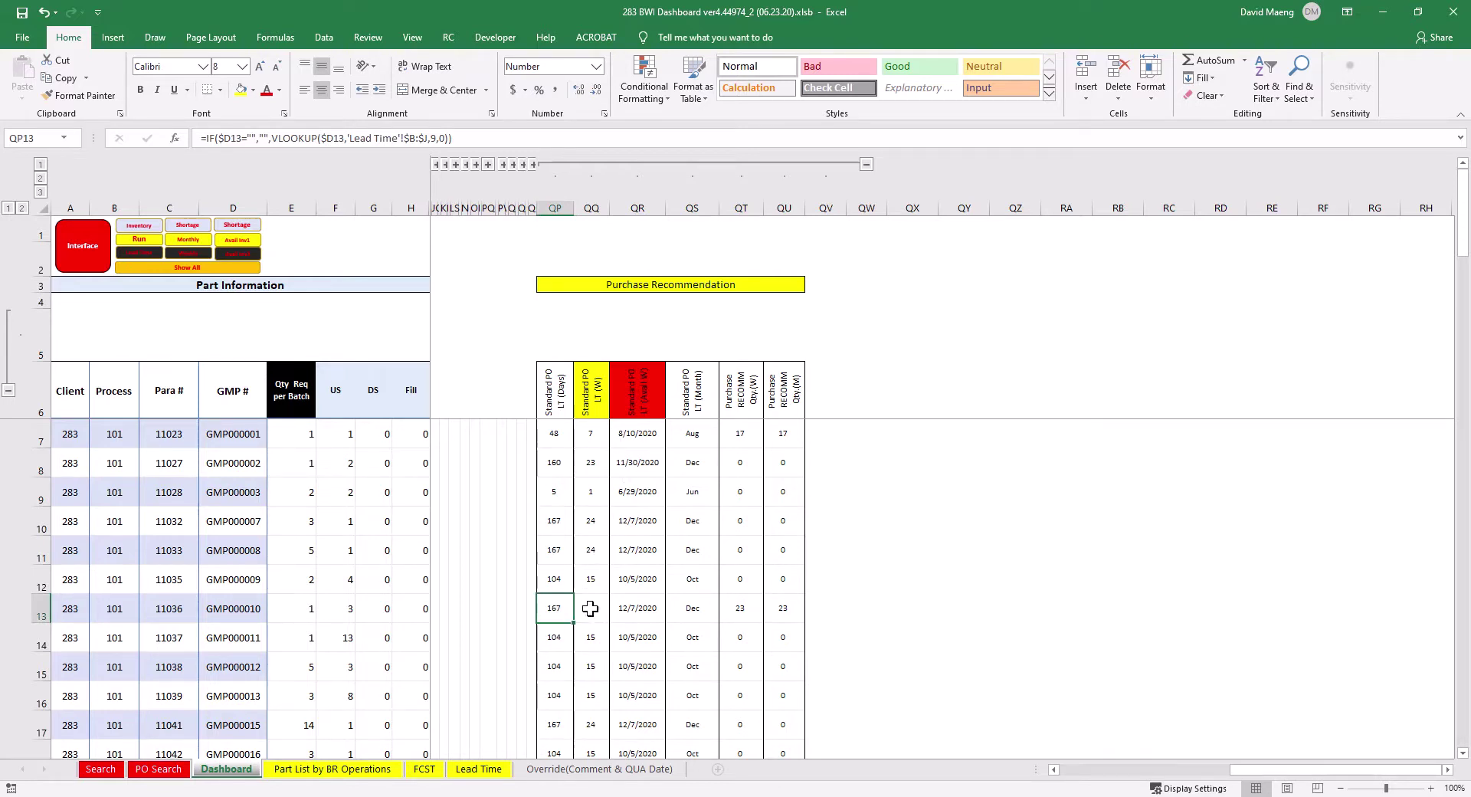
{"action": "left_click", "coordinate": [640, 611]}
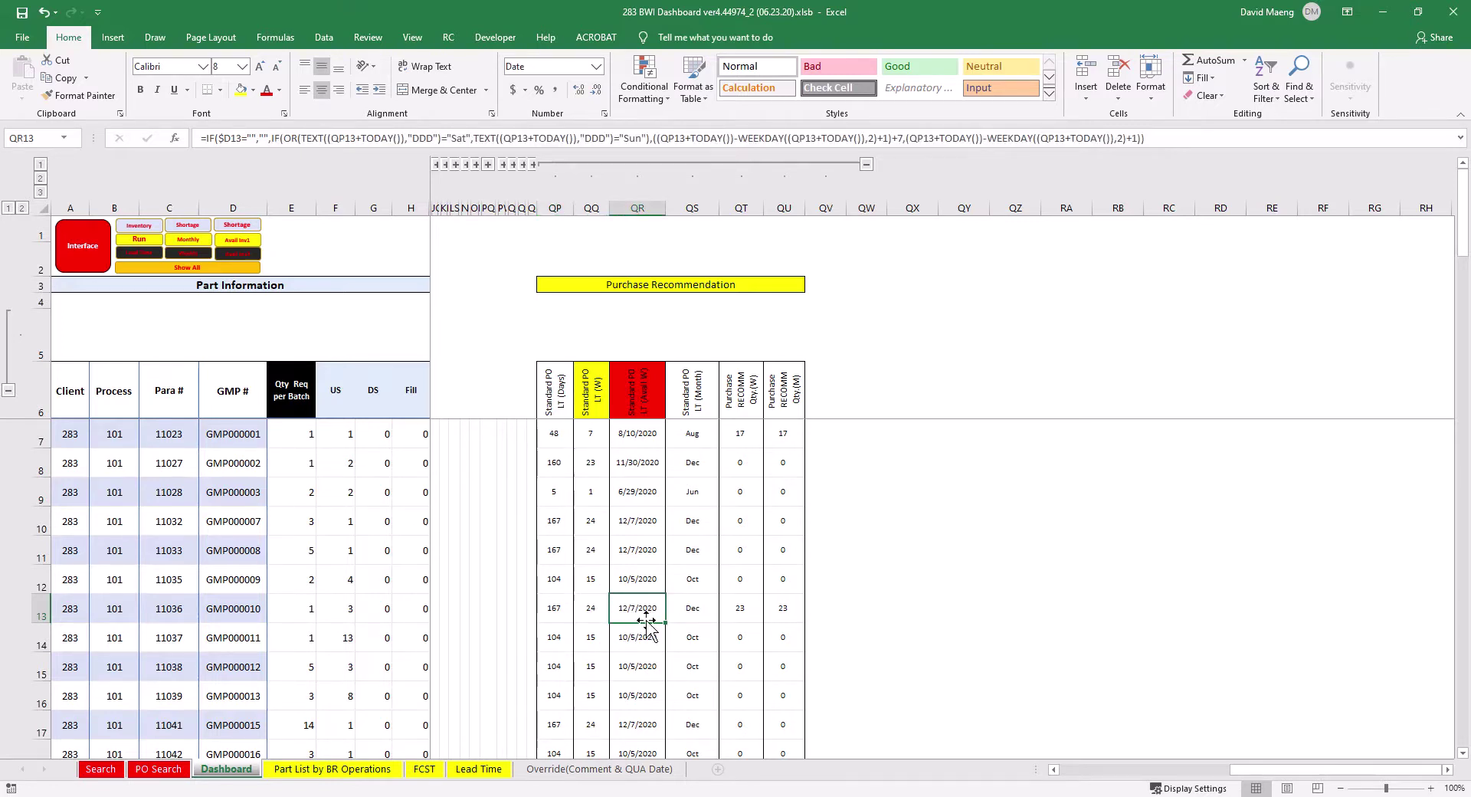
{"action": "left_click", "coordinate": [739, 612]}
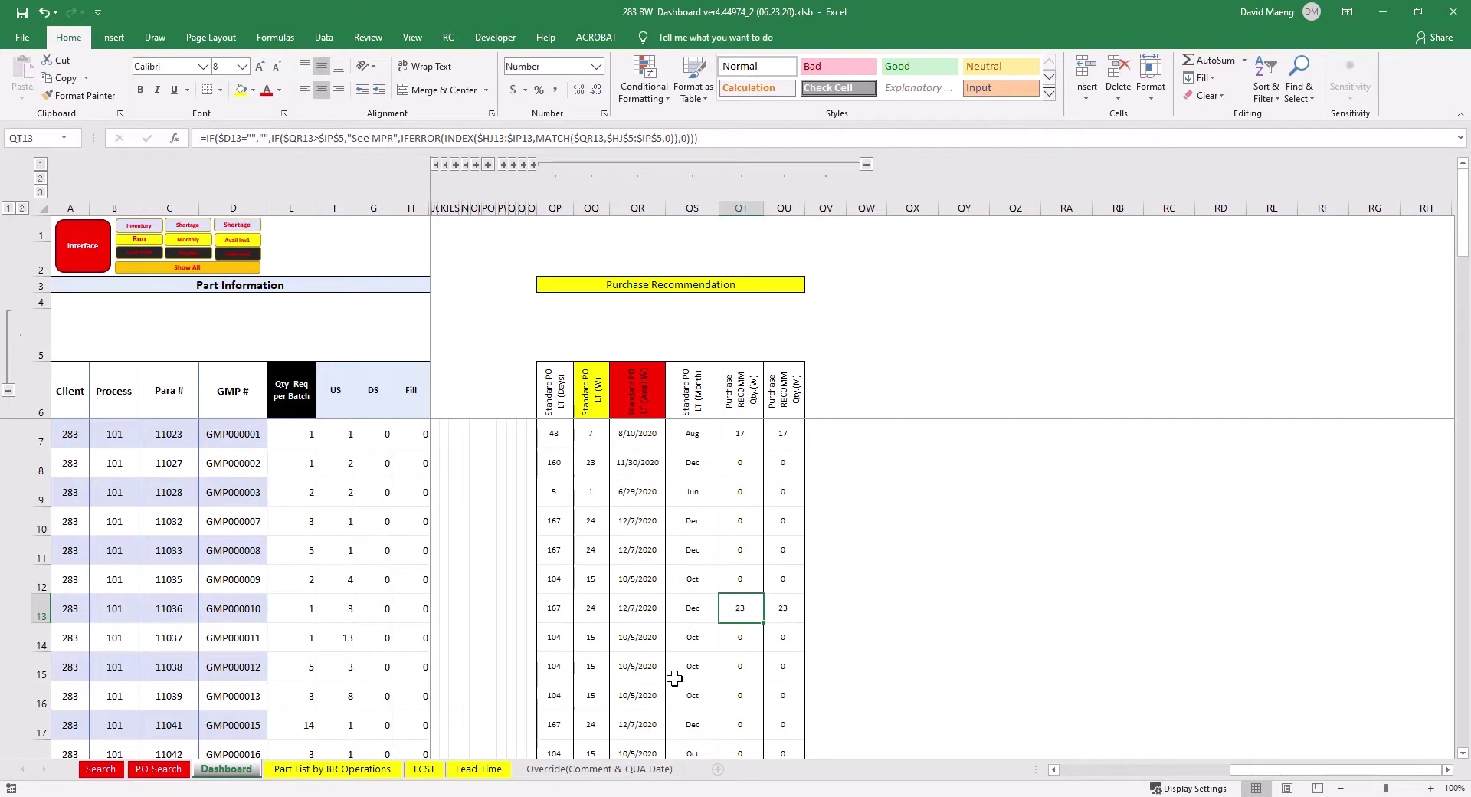
Collapse the Purchase Recommendation column group and reopen the Supply Chain Client 283 Dashboard form.
{"action": "scroll", "coordinate": [690, 651], "scroll_direction": "down", "scroll_amount": 5}
{"action": "scroll", "coordinate": [732, 546], "scroll_direction": "up", "scroll_amount": 9}
{"action": "left_click", "coordinate": [866, 164]}
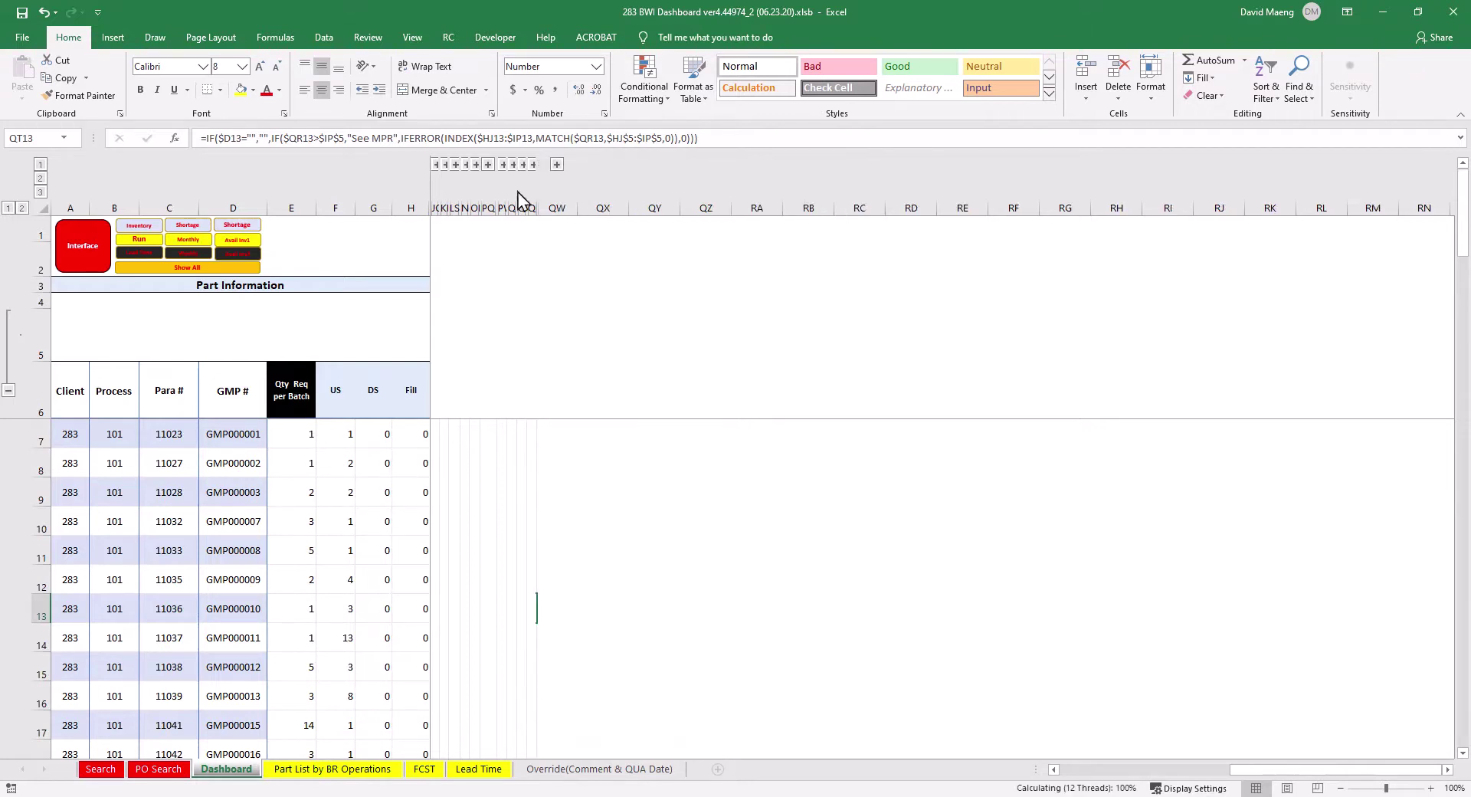
{"action": "left_click", "coordinate": [83, 261]}
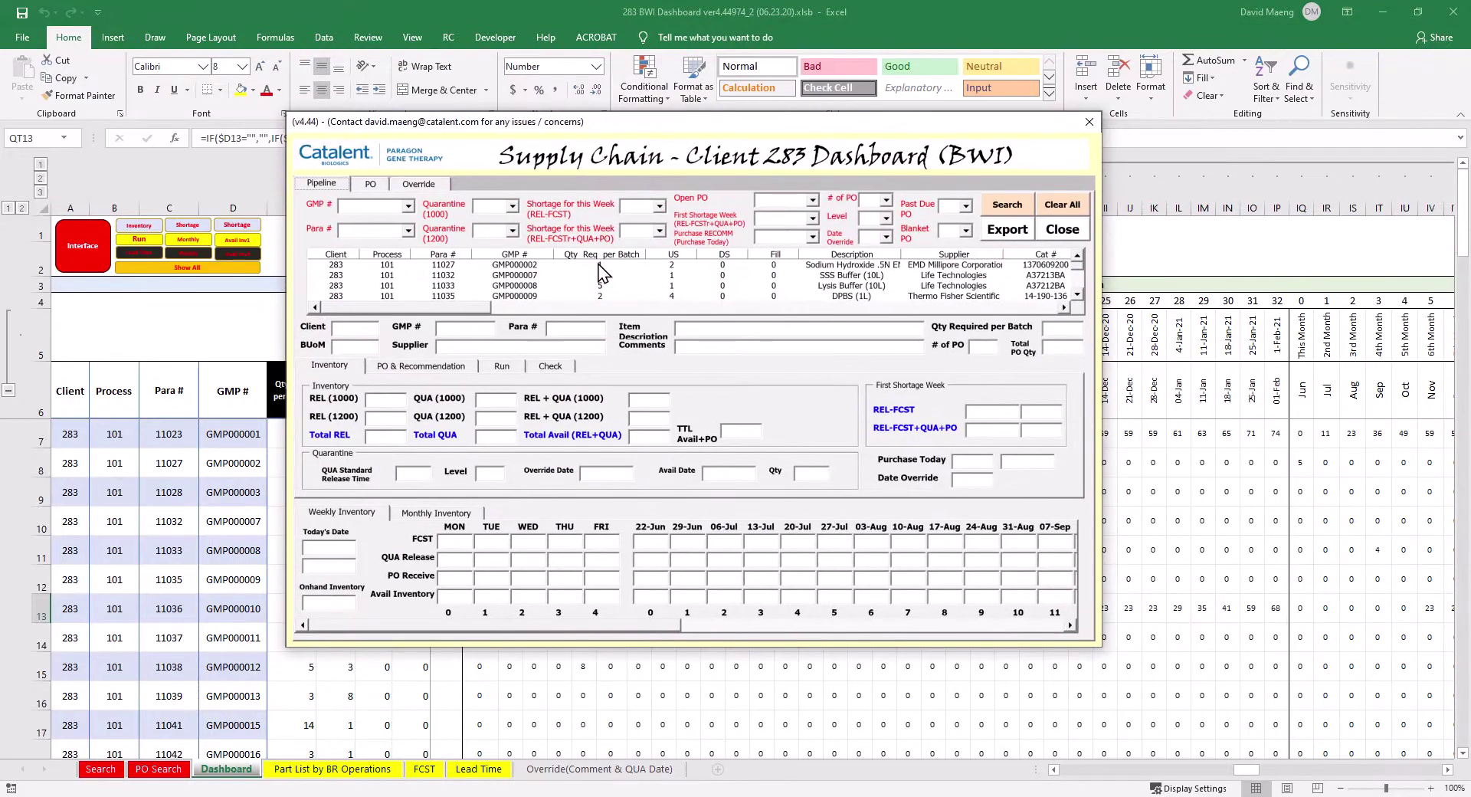
View part GMP000002's pipeline details, search the pipeline for GMP000001, and check that part's comment.
{"action": "left_click", "coordinate": [598, 265]}
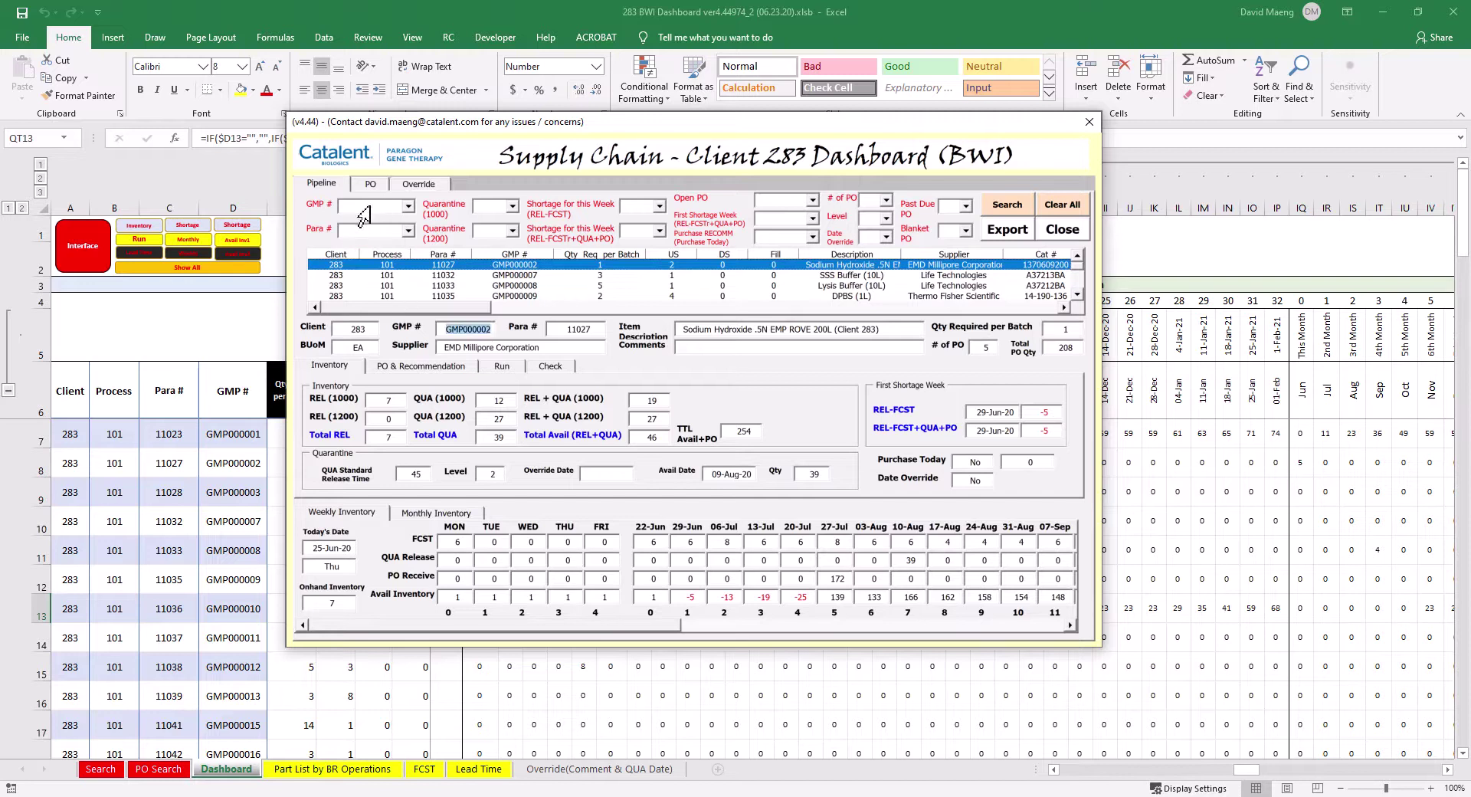
{"action": "type", "text": "GMP000001"}
{"action": "left_click", "coordinate": [410, 206]}
{"action": "left_click", "coordinate": [410, 207]}
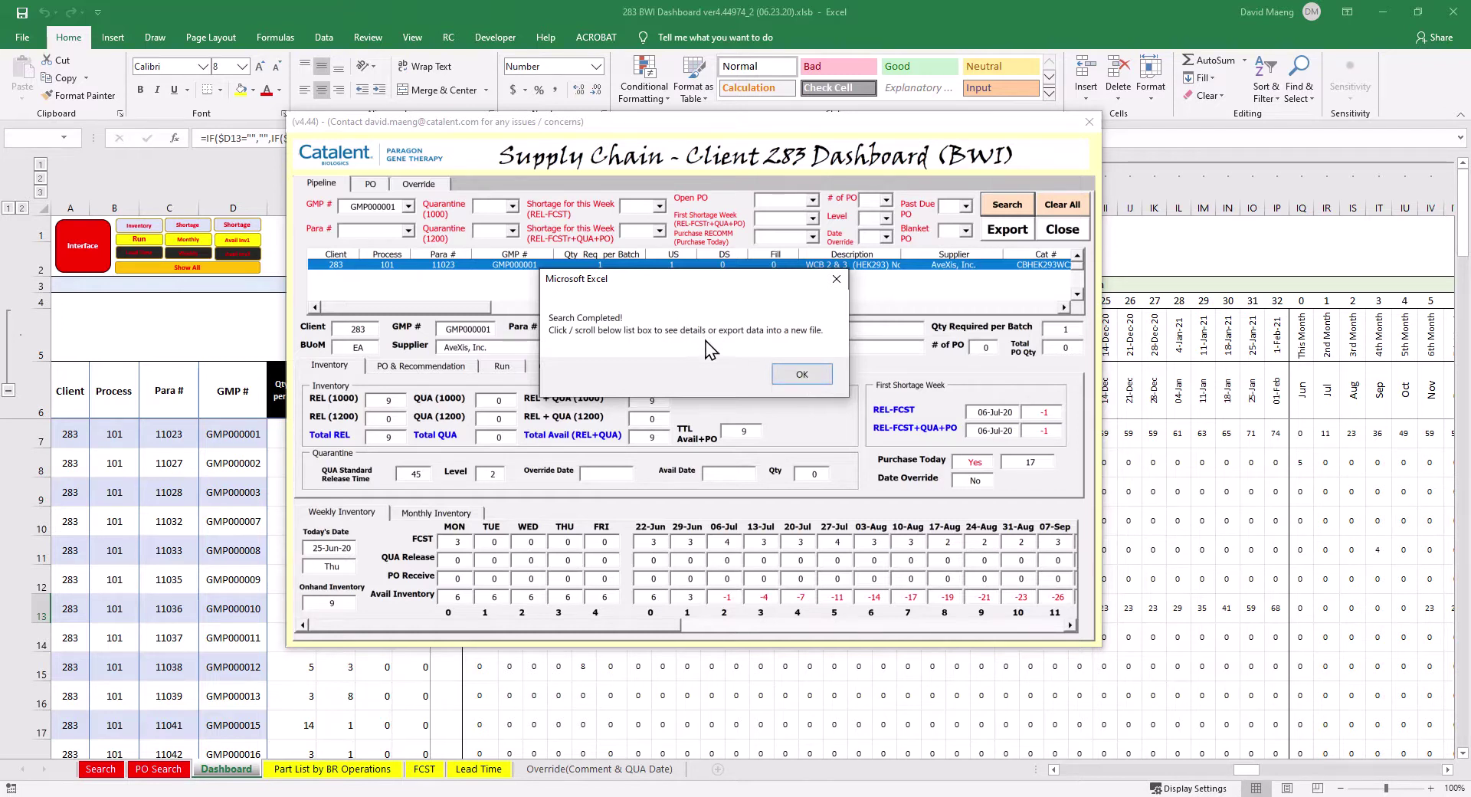
{"action": "left_click", "coordinate": [797, 376]}
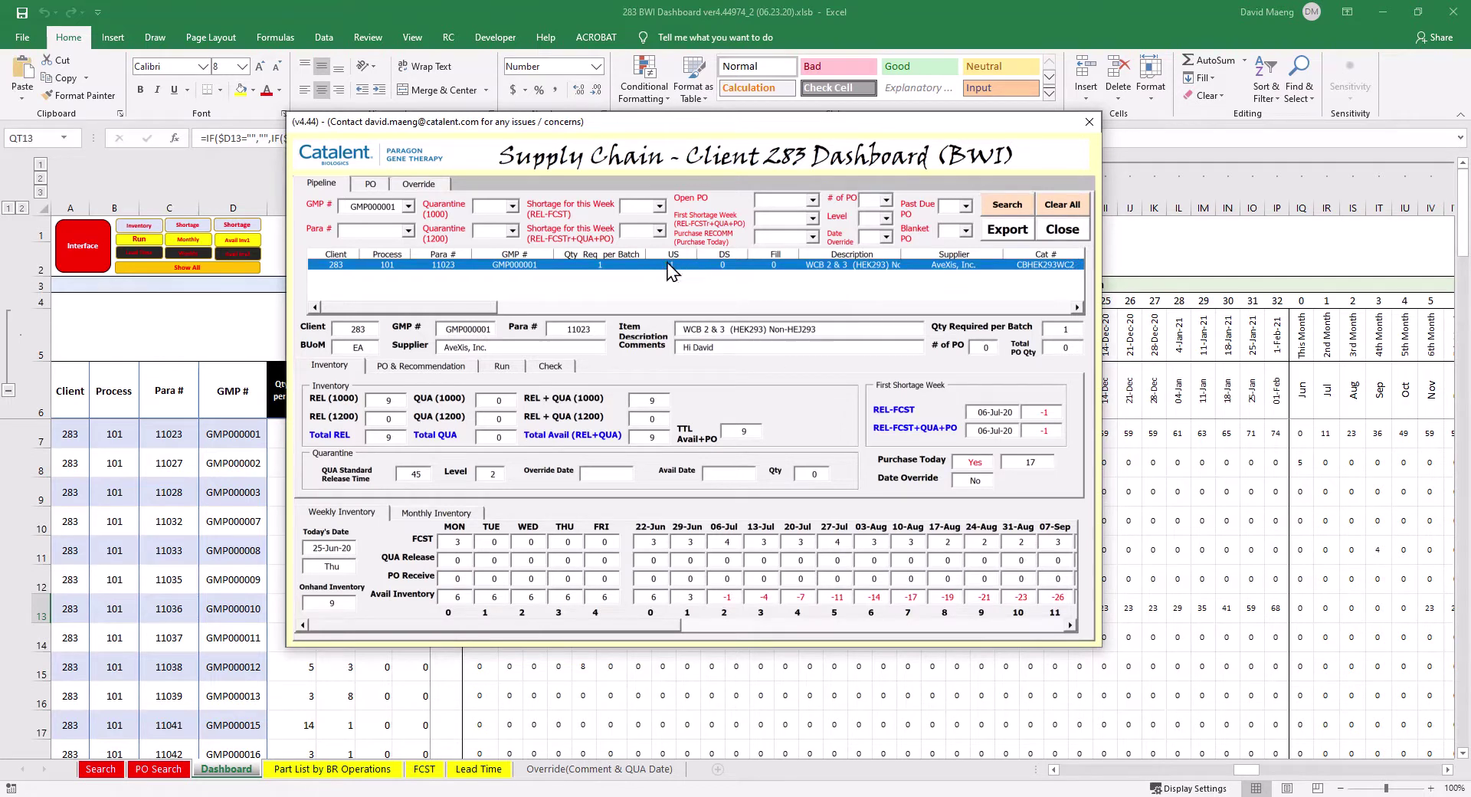
{"action": "left_click", "coordinate": [726, 346]}
{"action": "left_click_drag", "start_coordinate": [727, 346], "coordinate": [596, 329]}
Look up GMP000001's comment override and update it to "Hello" followed by the dashboard contact's first name.
{"action": "left_click", "coordinate": [436, 190]}
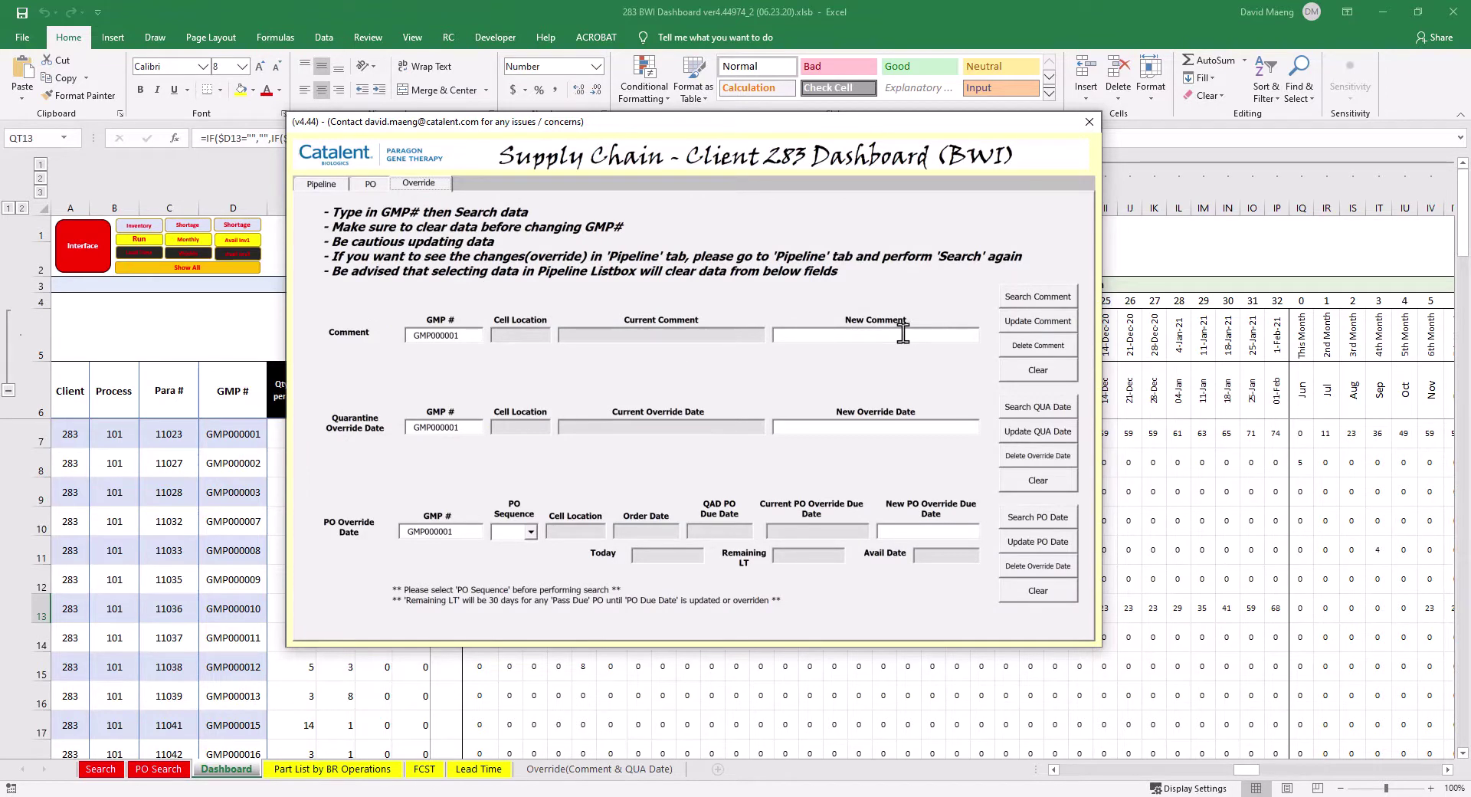
{"action": "left_click", "coordinate": [1020, 299]}
{"action": "left_click", "coordinate": [780, 453]}
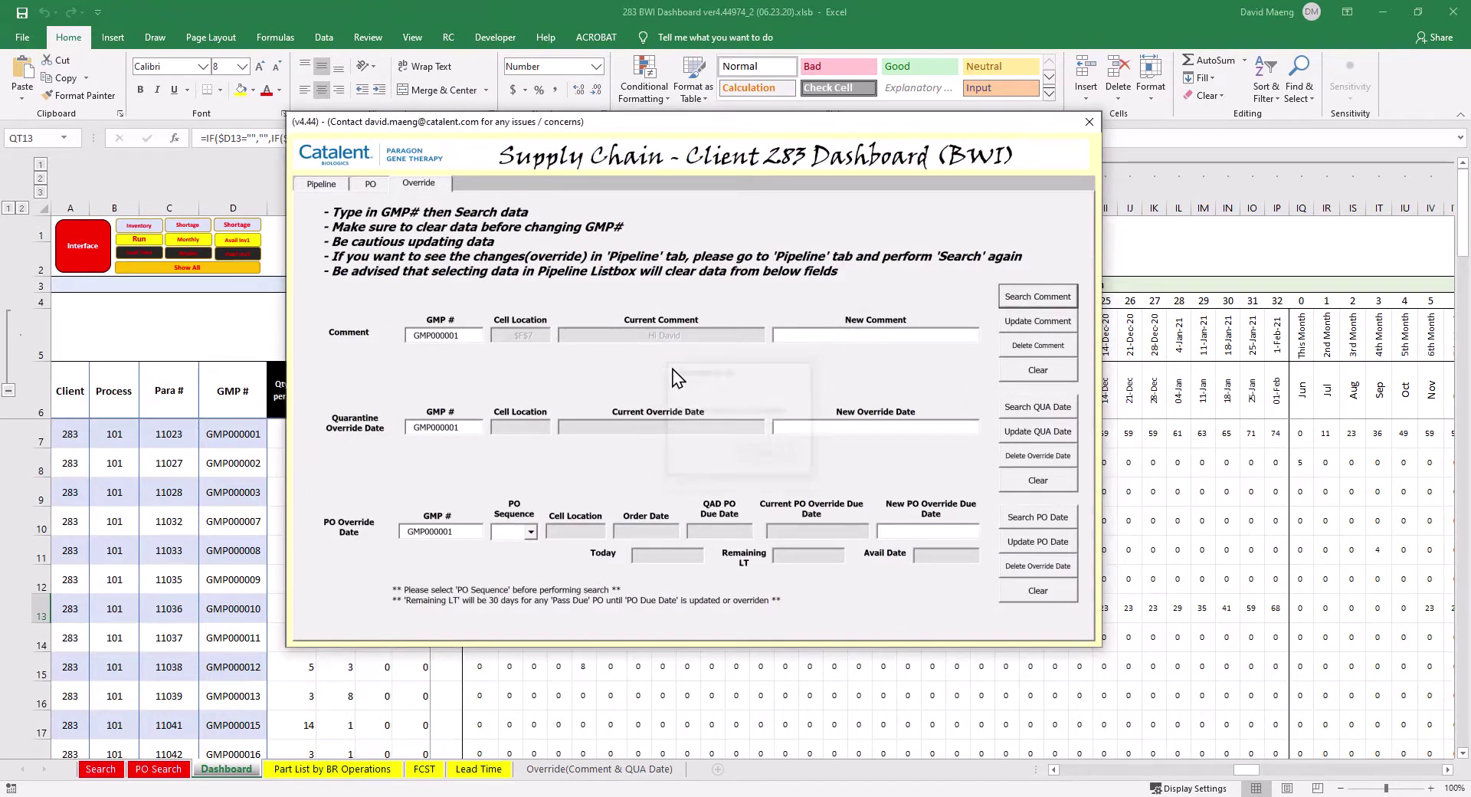
{"action": "left_click", "coordinate": [858, 340]}
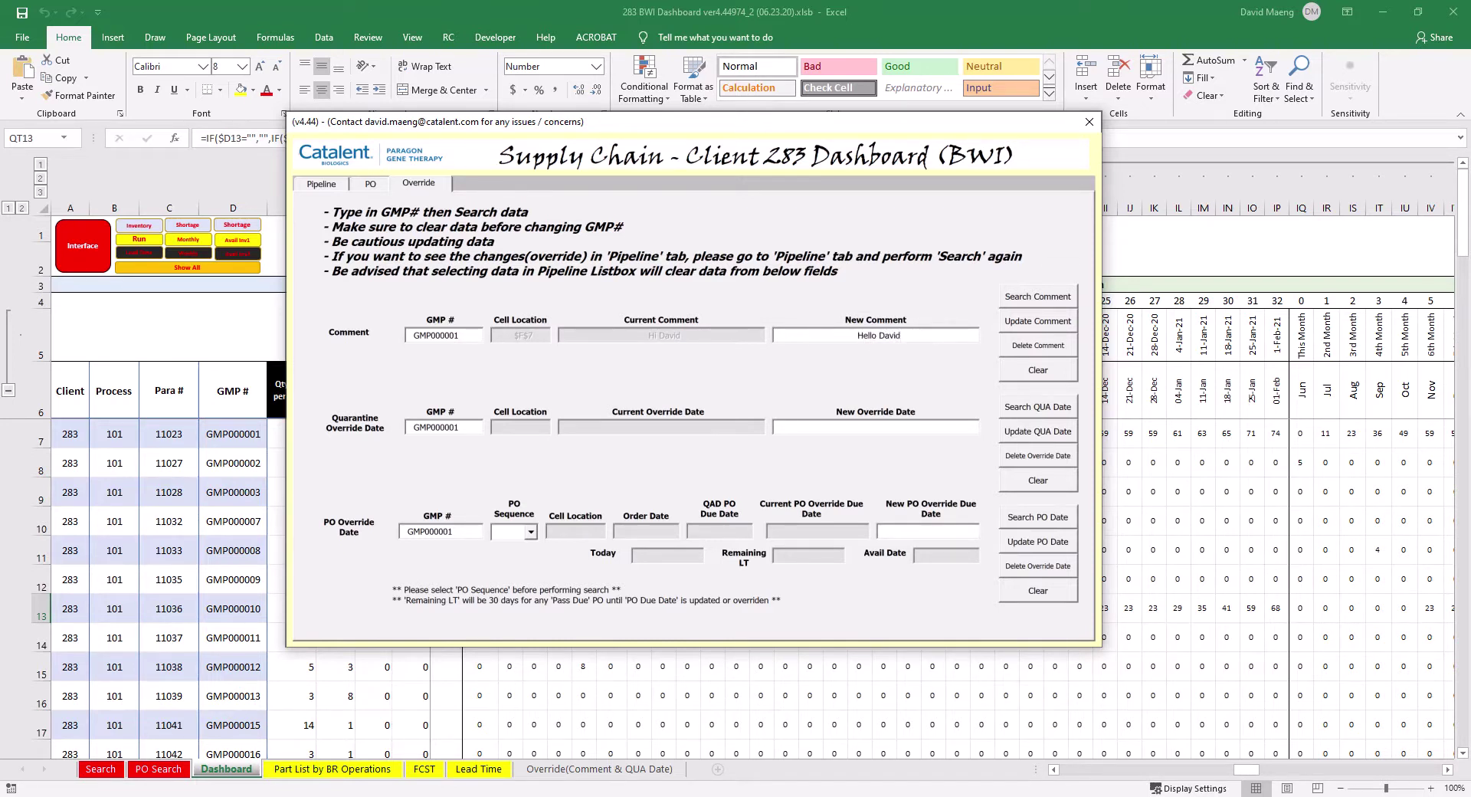
{"action": "left_click", "coordinate": [1038, 321]}
{"action": "left_click", "coordinate": [746, 459]}
{"action": "left_click", "coordinate": [845, 463]}
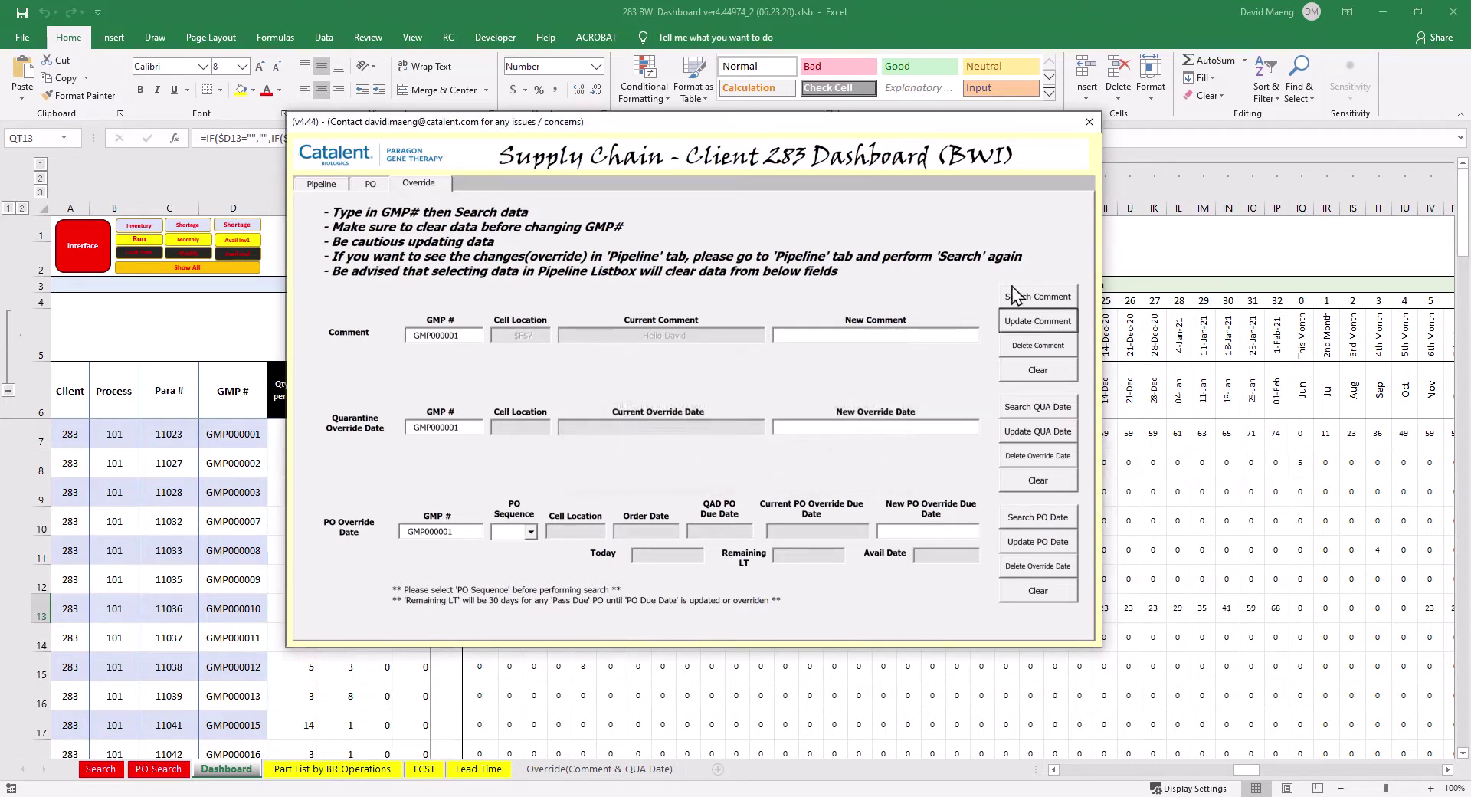
Rerun the pipeline search for GMP000001, check its comment, and review the comment, quarantine and PO date override fields.
{"action": "left_click", "coordinate": [322, 184]}
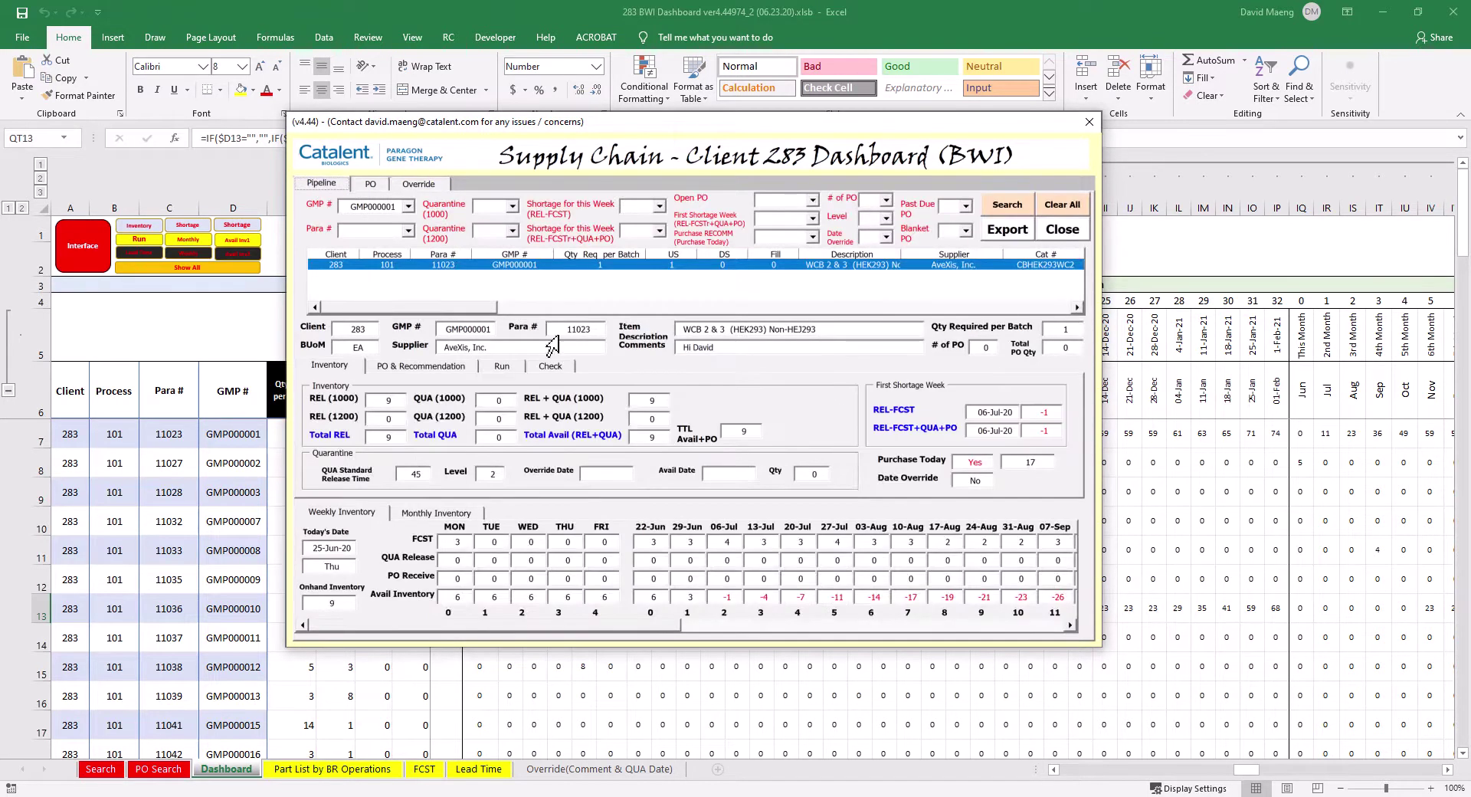
{"action": "left_click", "coordinate": [1006, 205]}
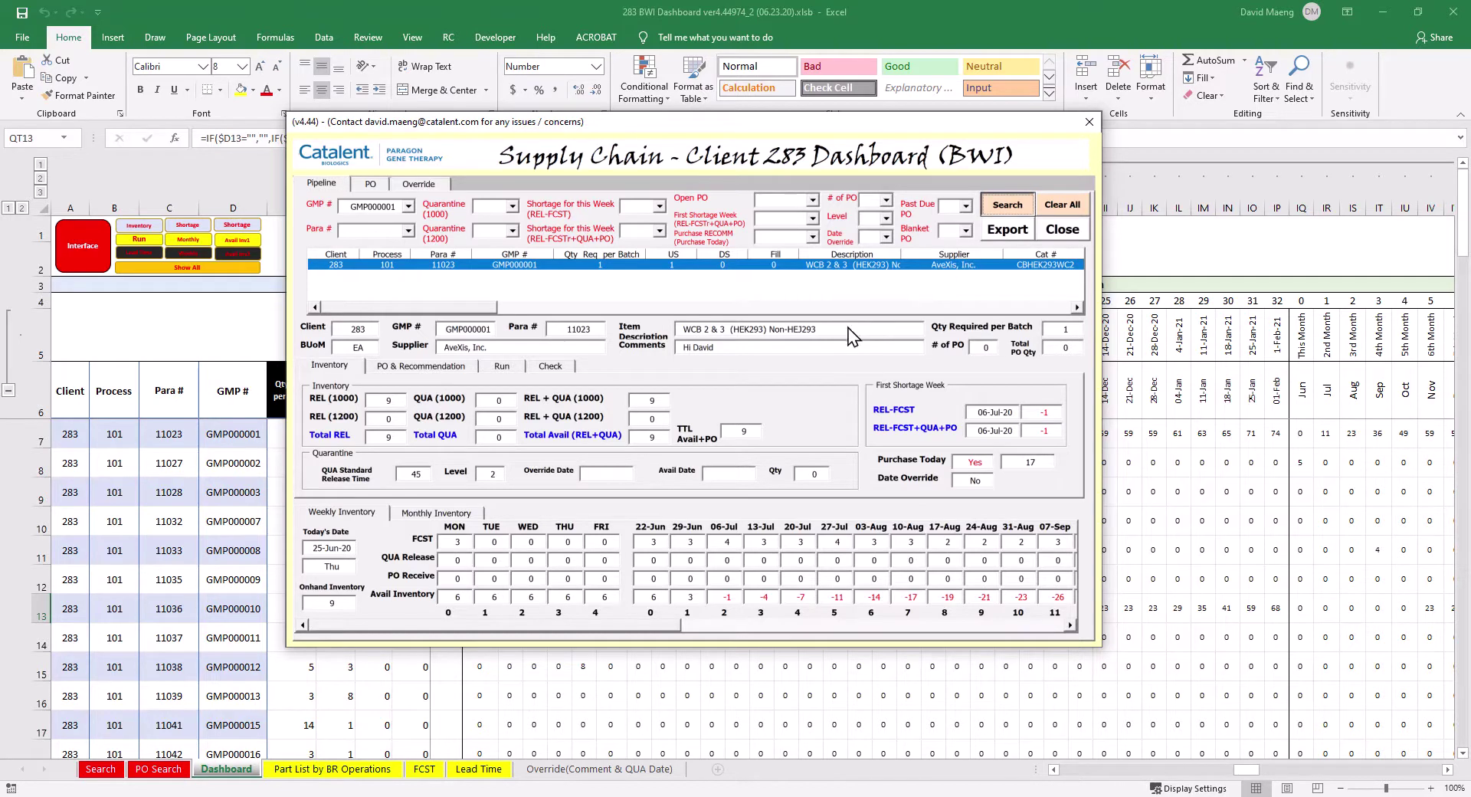
{"action": "left_click", "coordinate": [698, 355]}
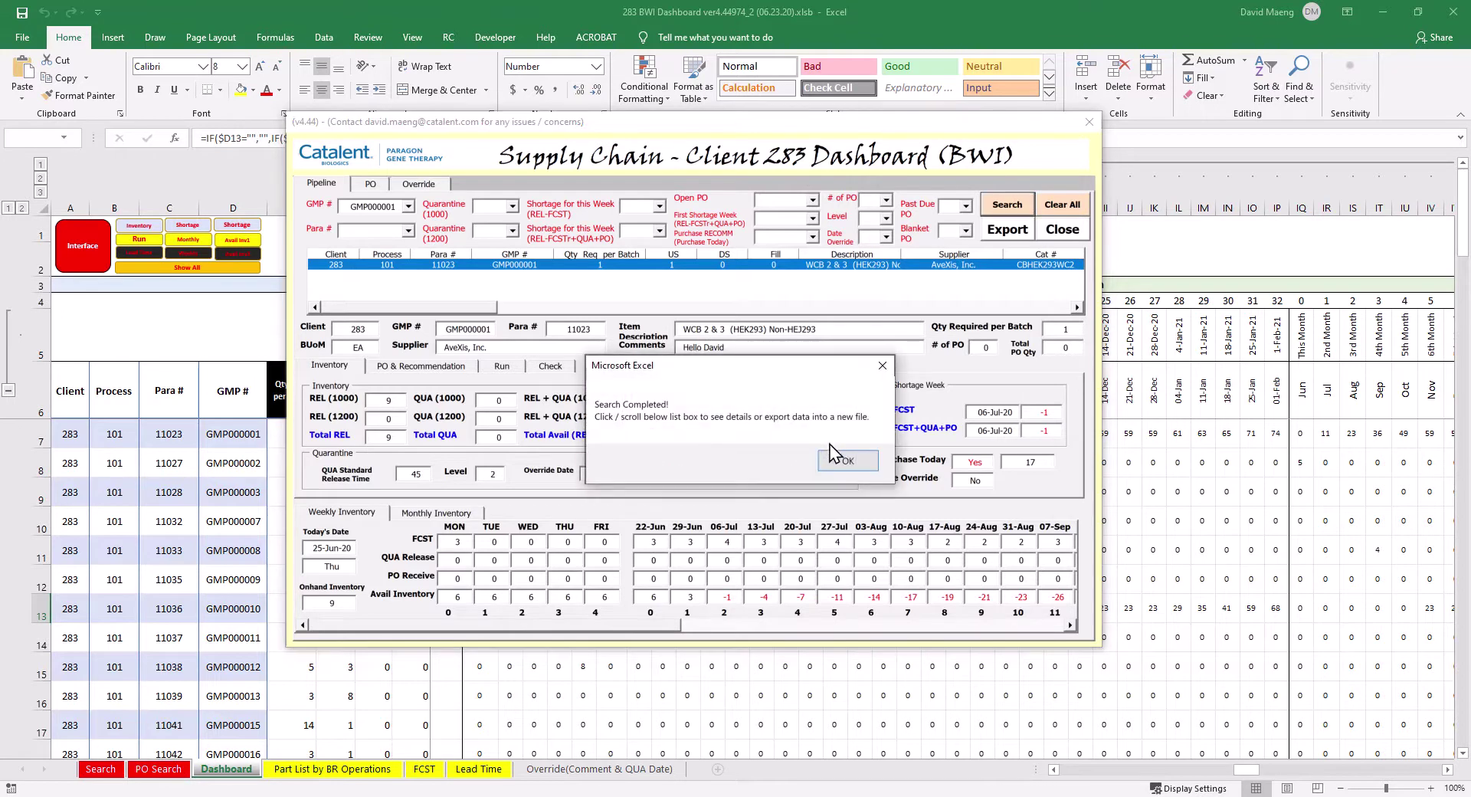
{"action": "left_click", "coordinate": [842, 459]}
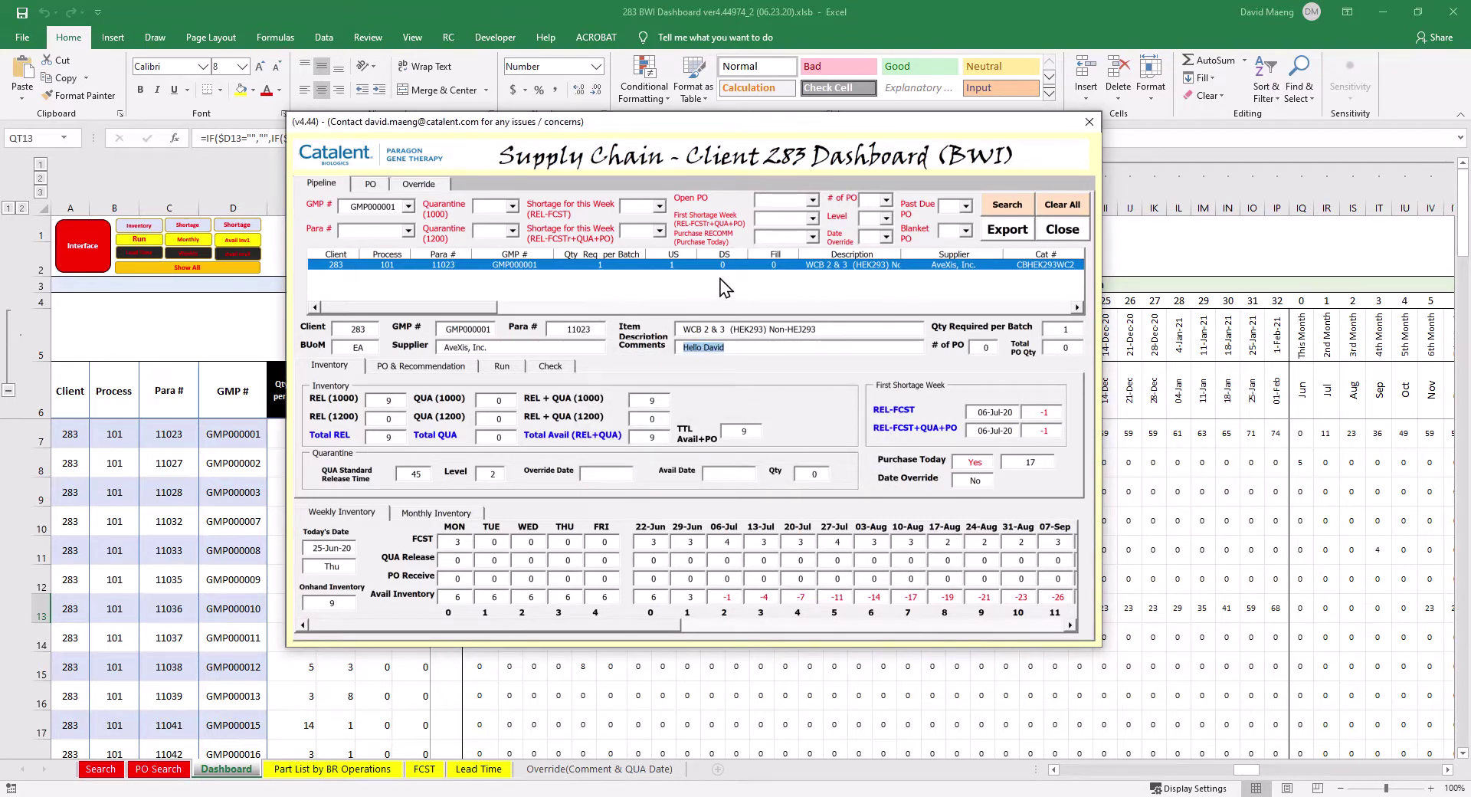
{"action": "left_click", "coordinate": [415, 187]}
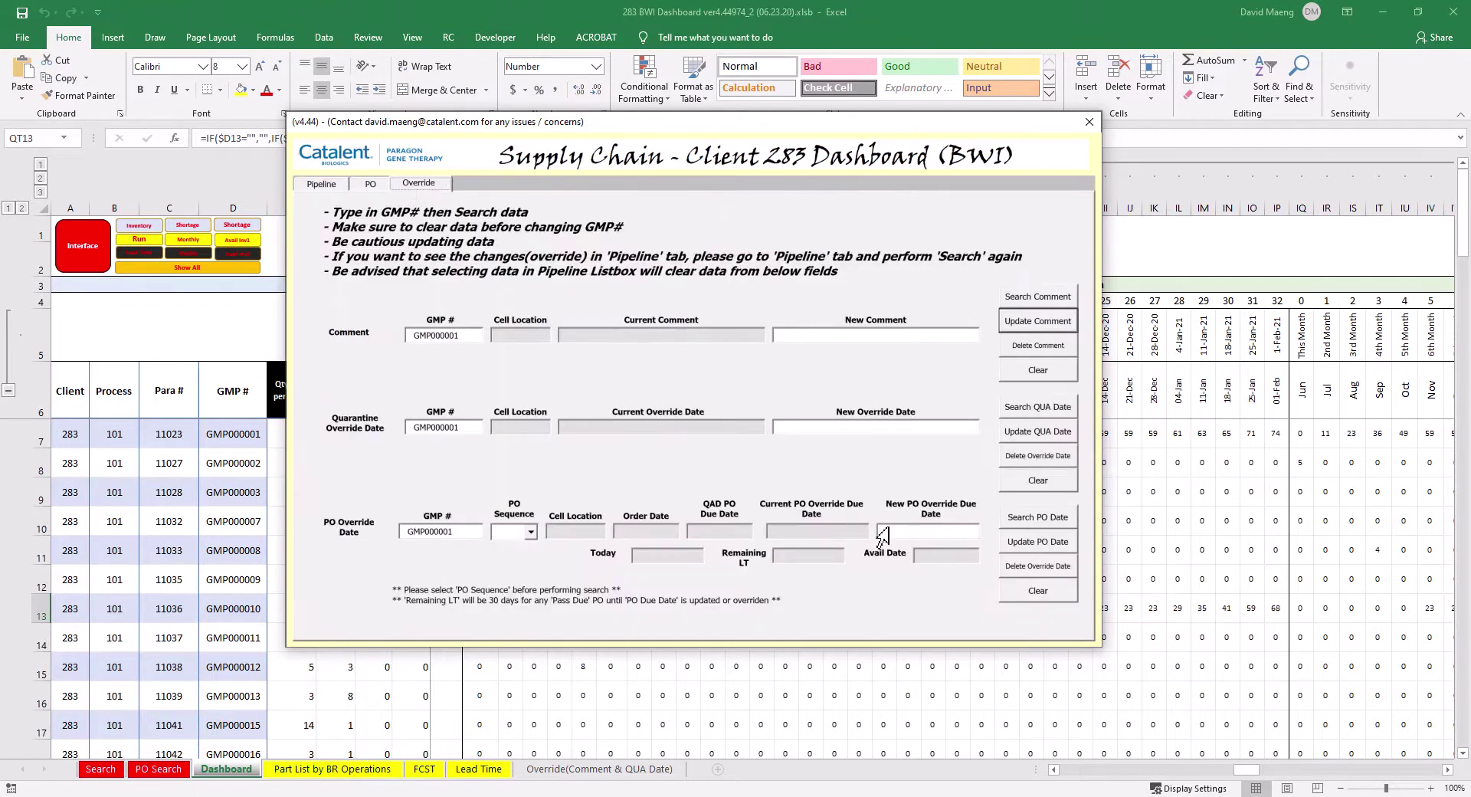
Examine GMP000001's weekly and monthly inventory, its PO and purchase recommendation details, and its Purchase Today quantity.
{"action": "left_click", "coordinate": [328, 186]}
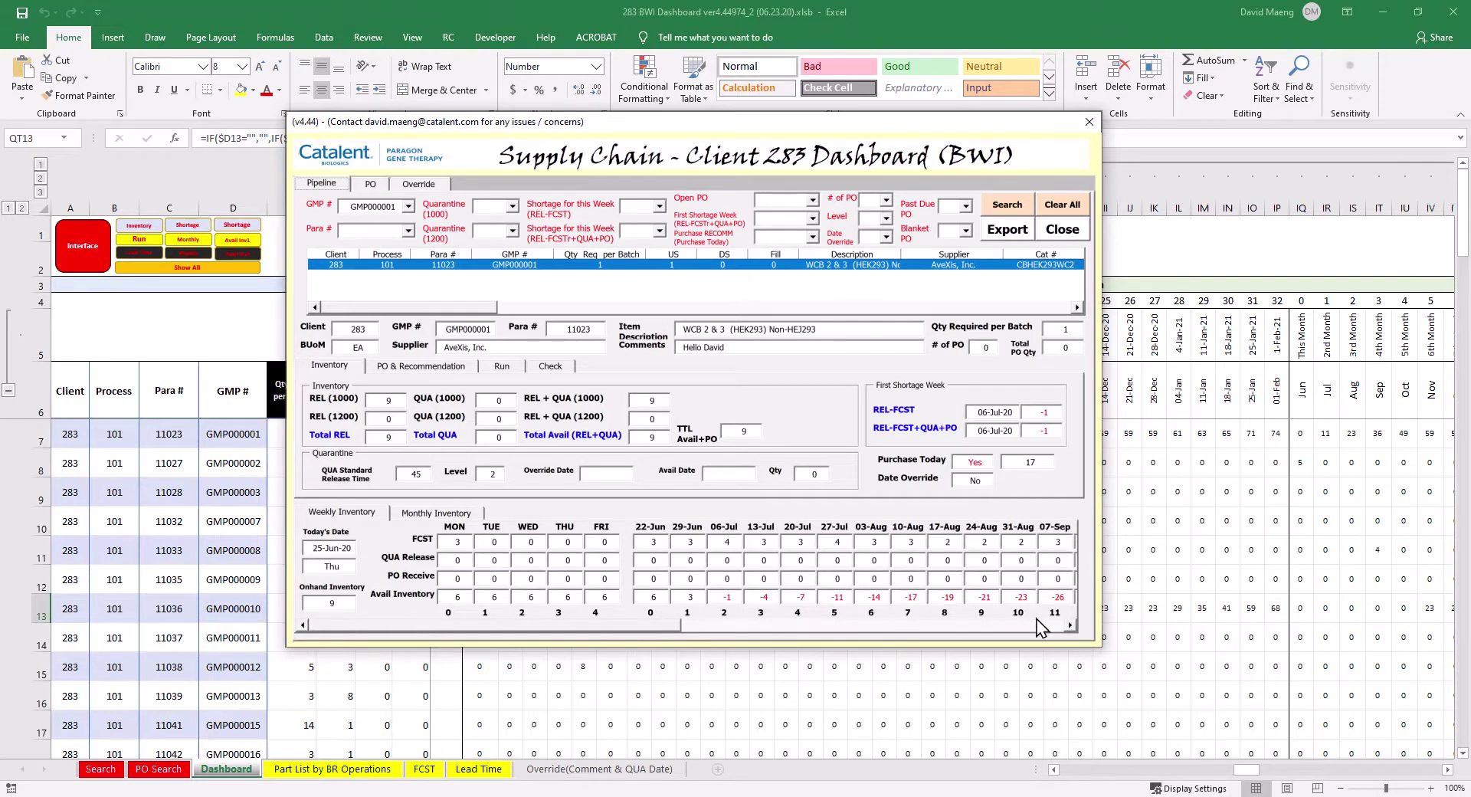
{"action": "left_click", "coordinate": [432, 513]}
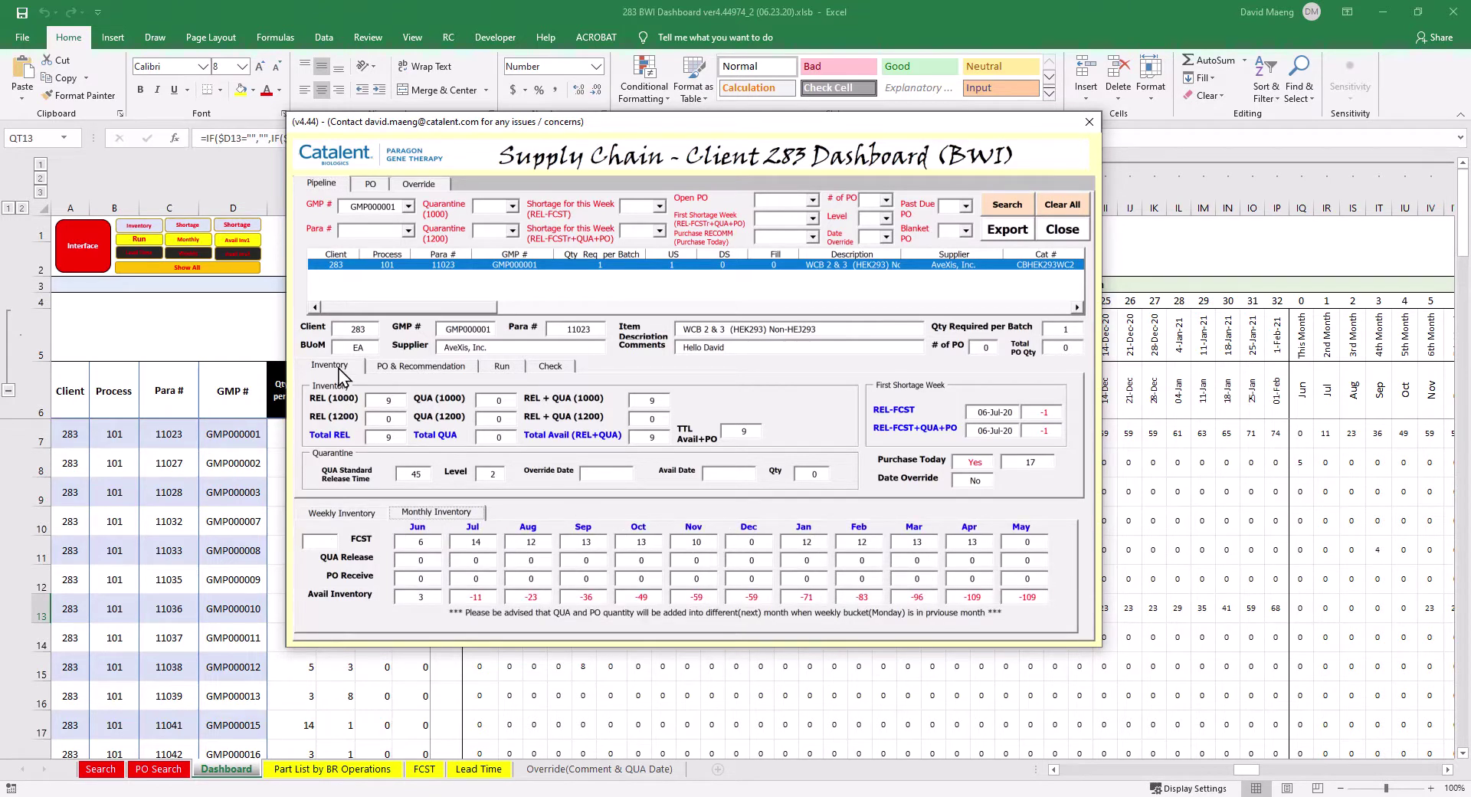
{"action": "left_click", "coordinate": [400, 373]}
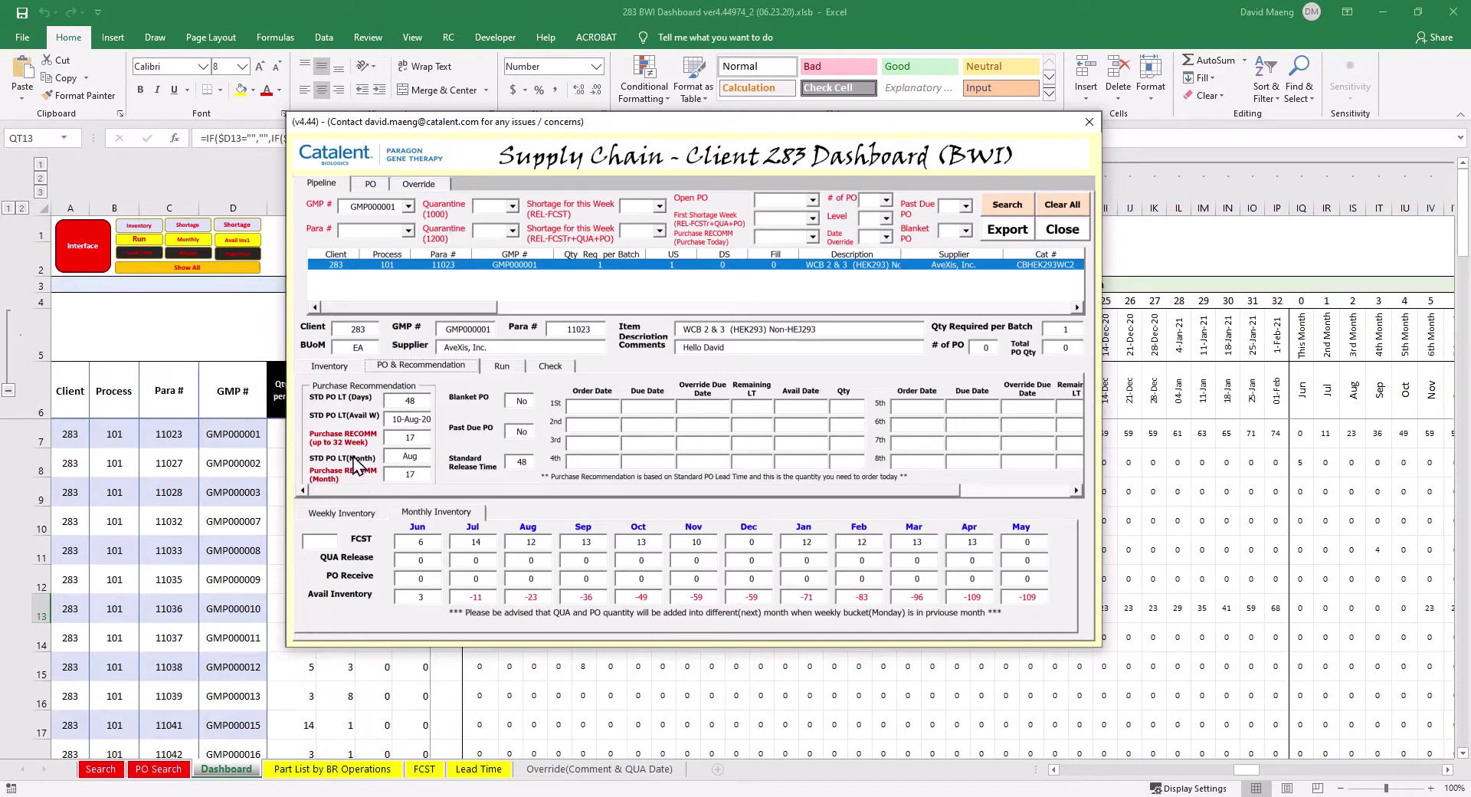
{"action": "left_click", "coordinate": [342, 515]}
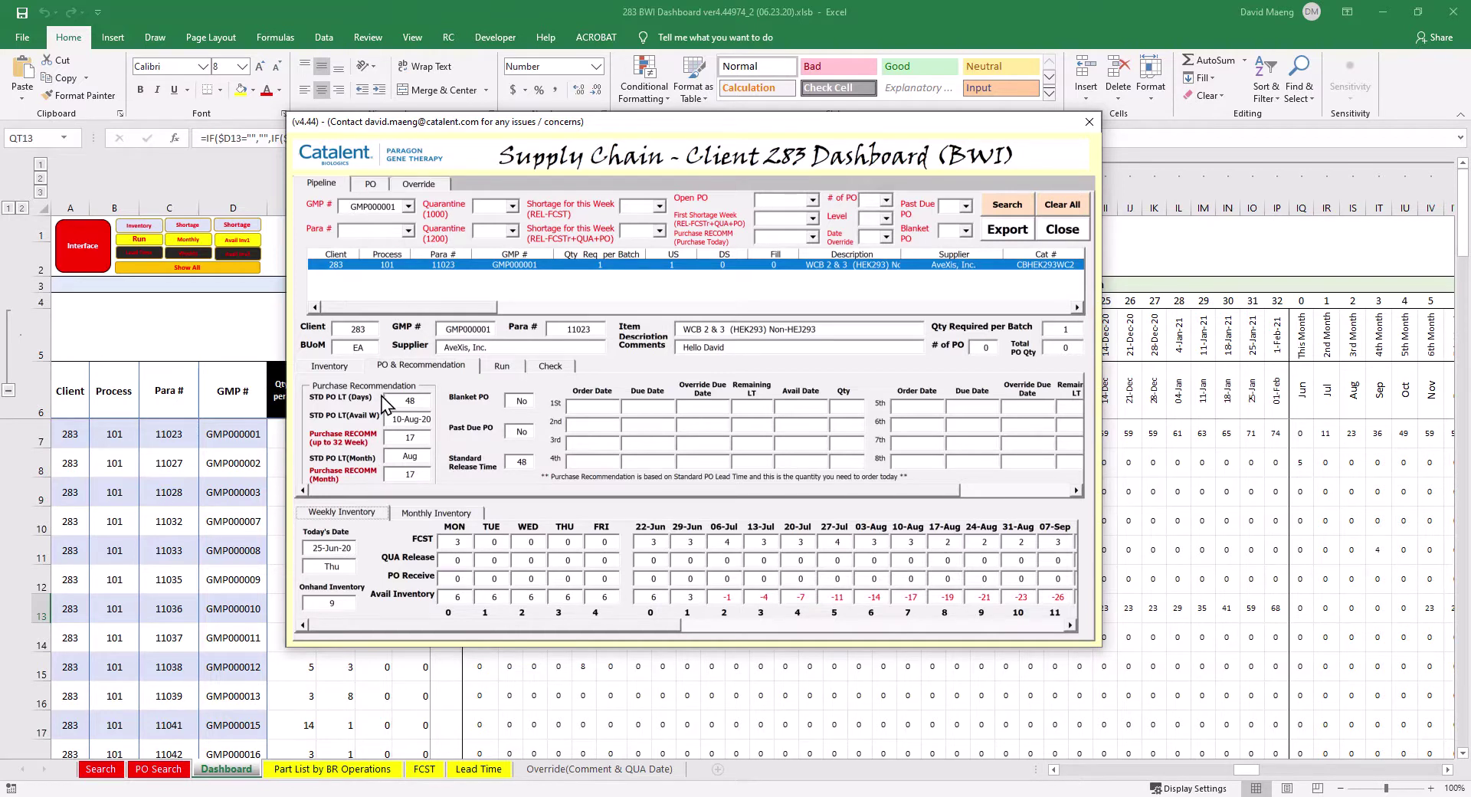
{"action": "left_click", "coordinate": [436, 516]}
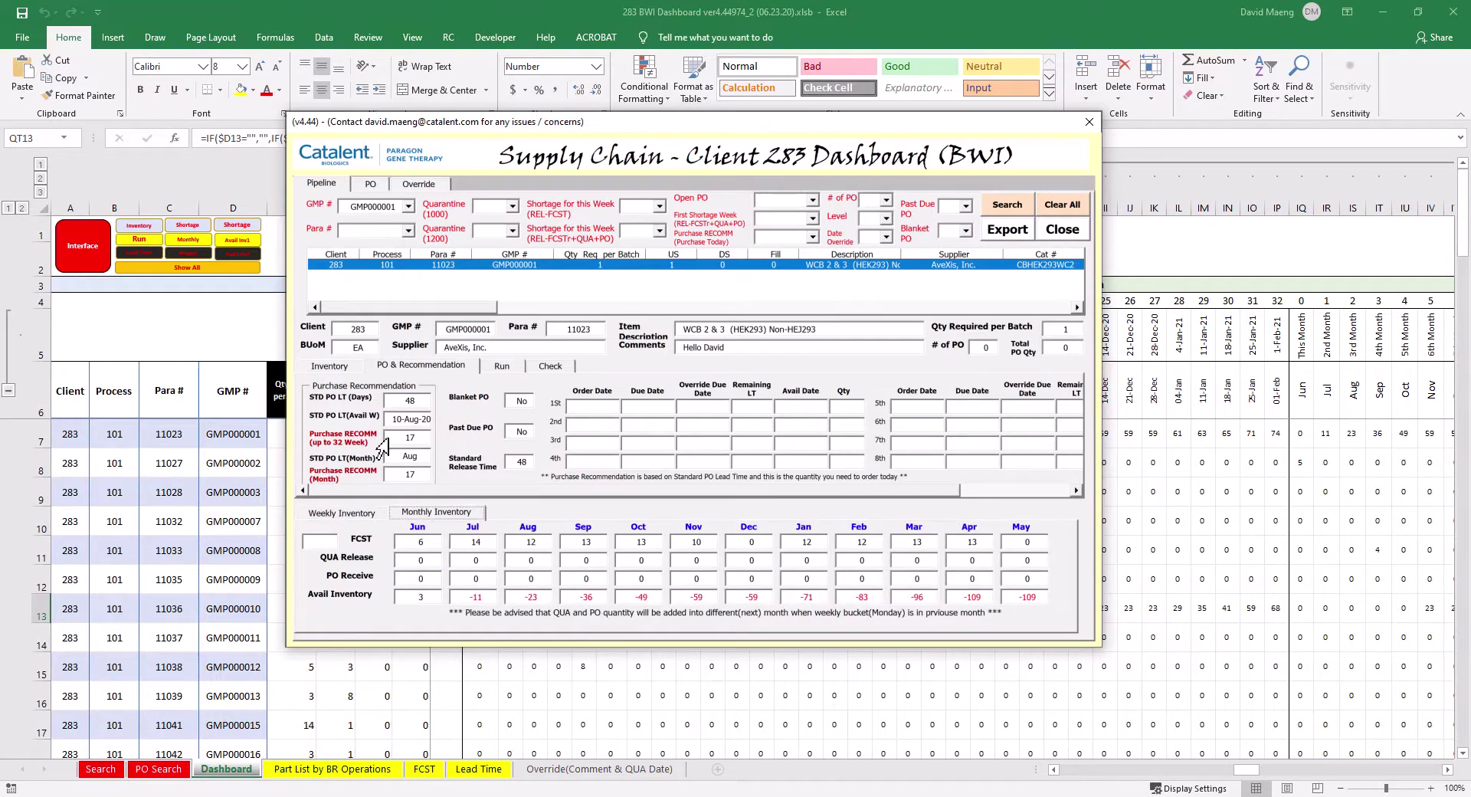
{"action": "left_click", "coordinate": [351, 371]}
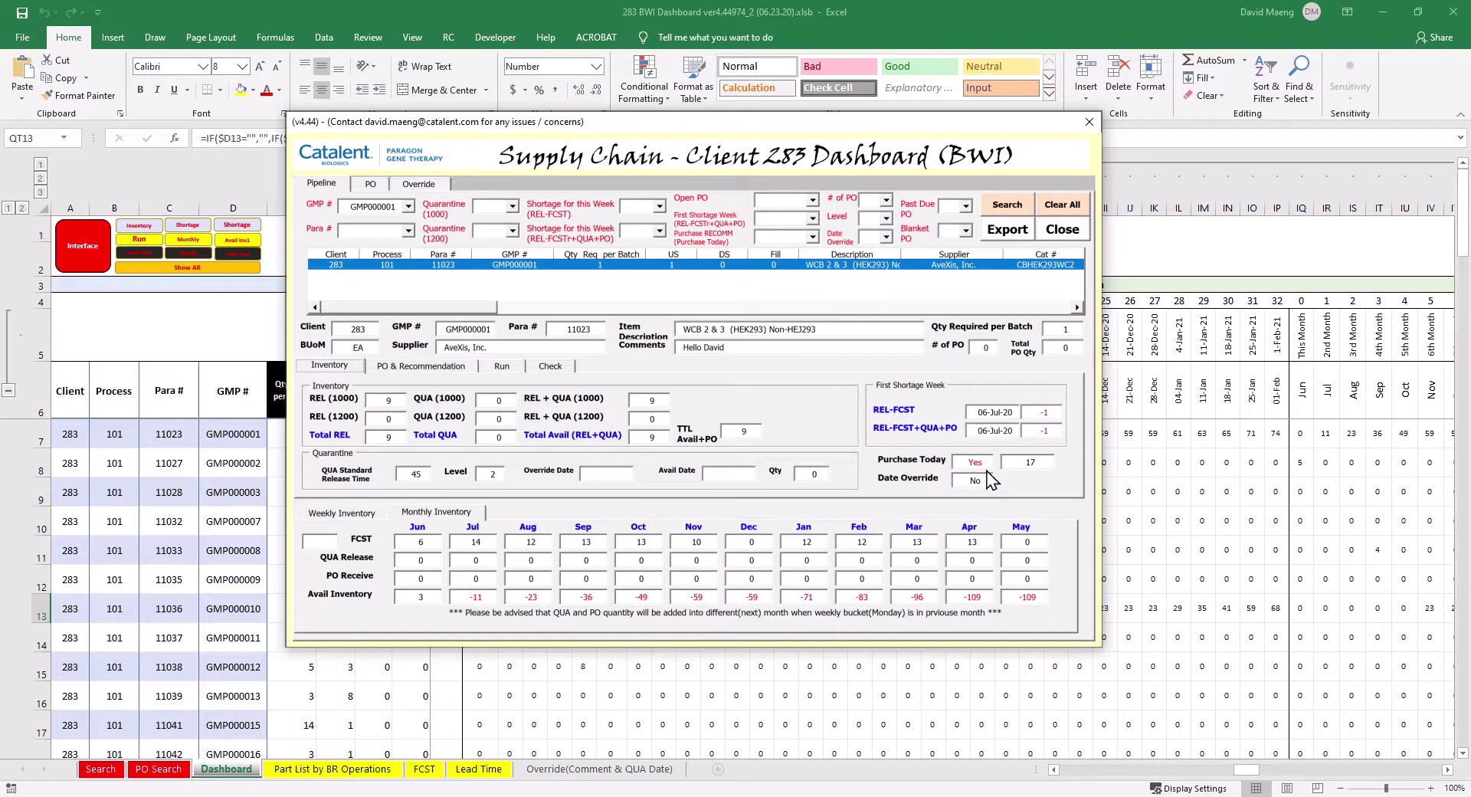
{"action": "double_click", "coordinate": [1026, 461]}
Close the form, view the weekly available inventory, shortage check and weekly forecast columns, and show all Dashboard columns again.
{"action": "left_click_drag", "start_coordinate": [540, 122], "coordinate": [659, 114]}
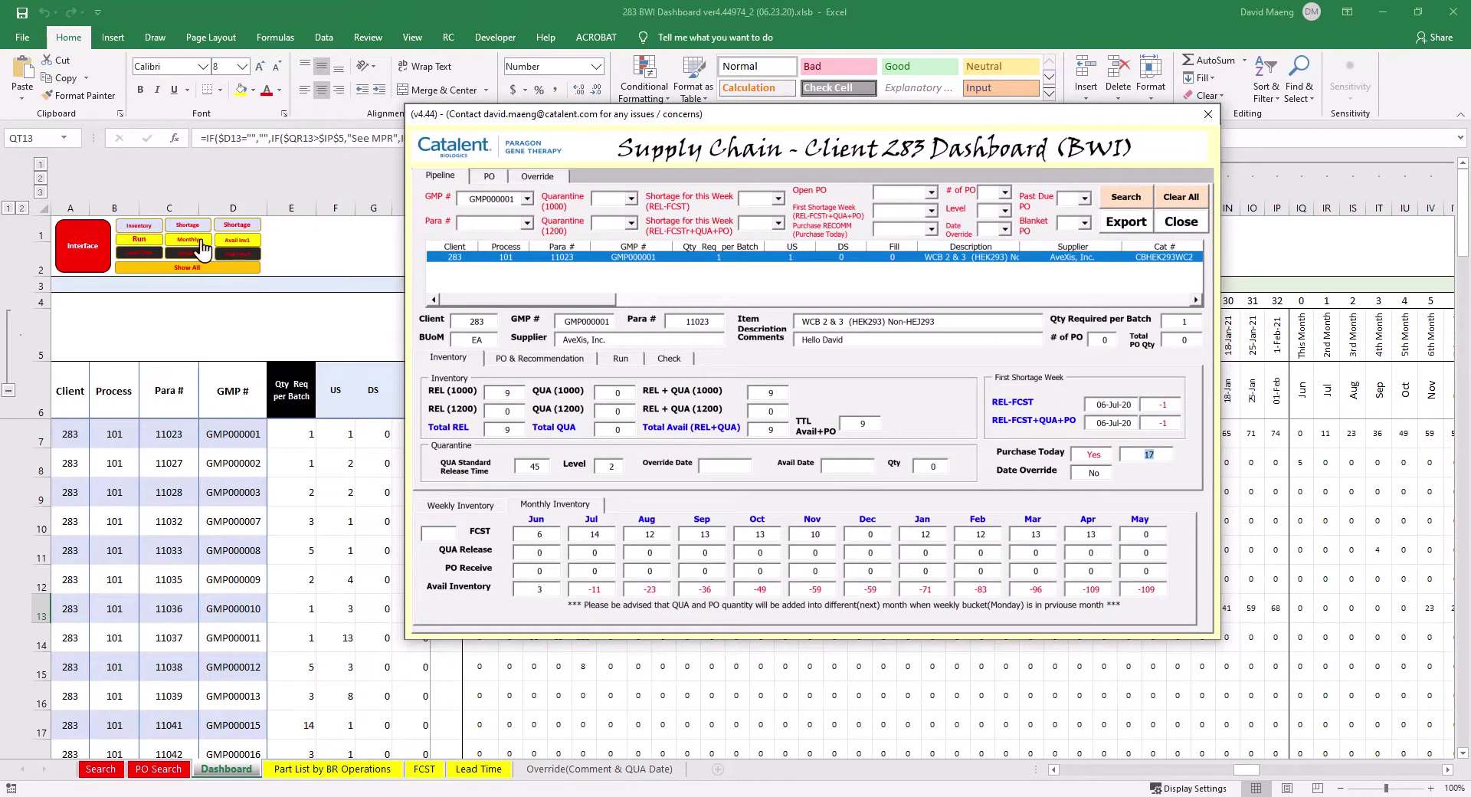
{"action": "left_click", "coordinate": [1207, 114]}
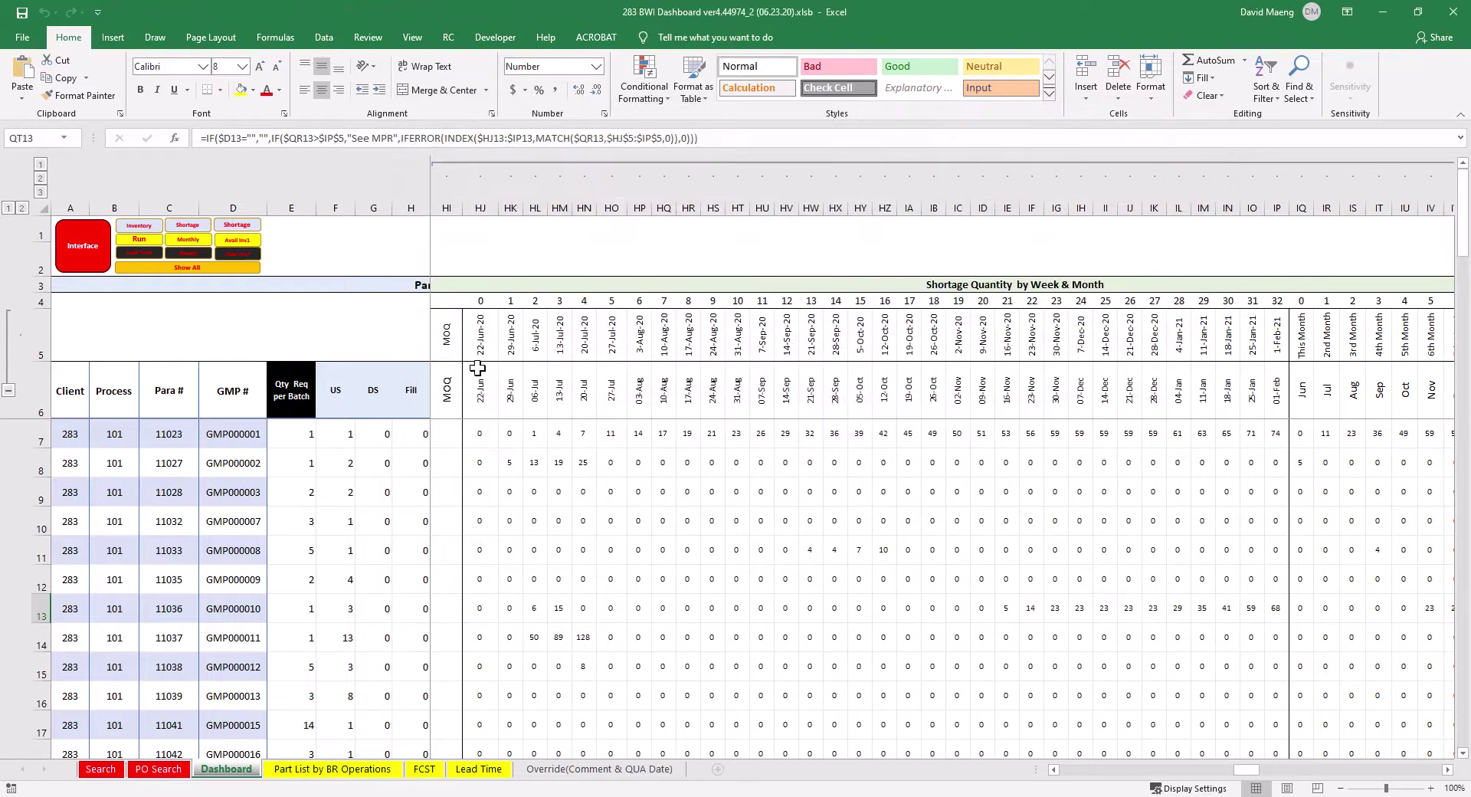
{"action": "left_click", "coordinate": [150, 243]}
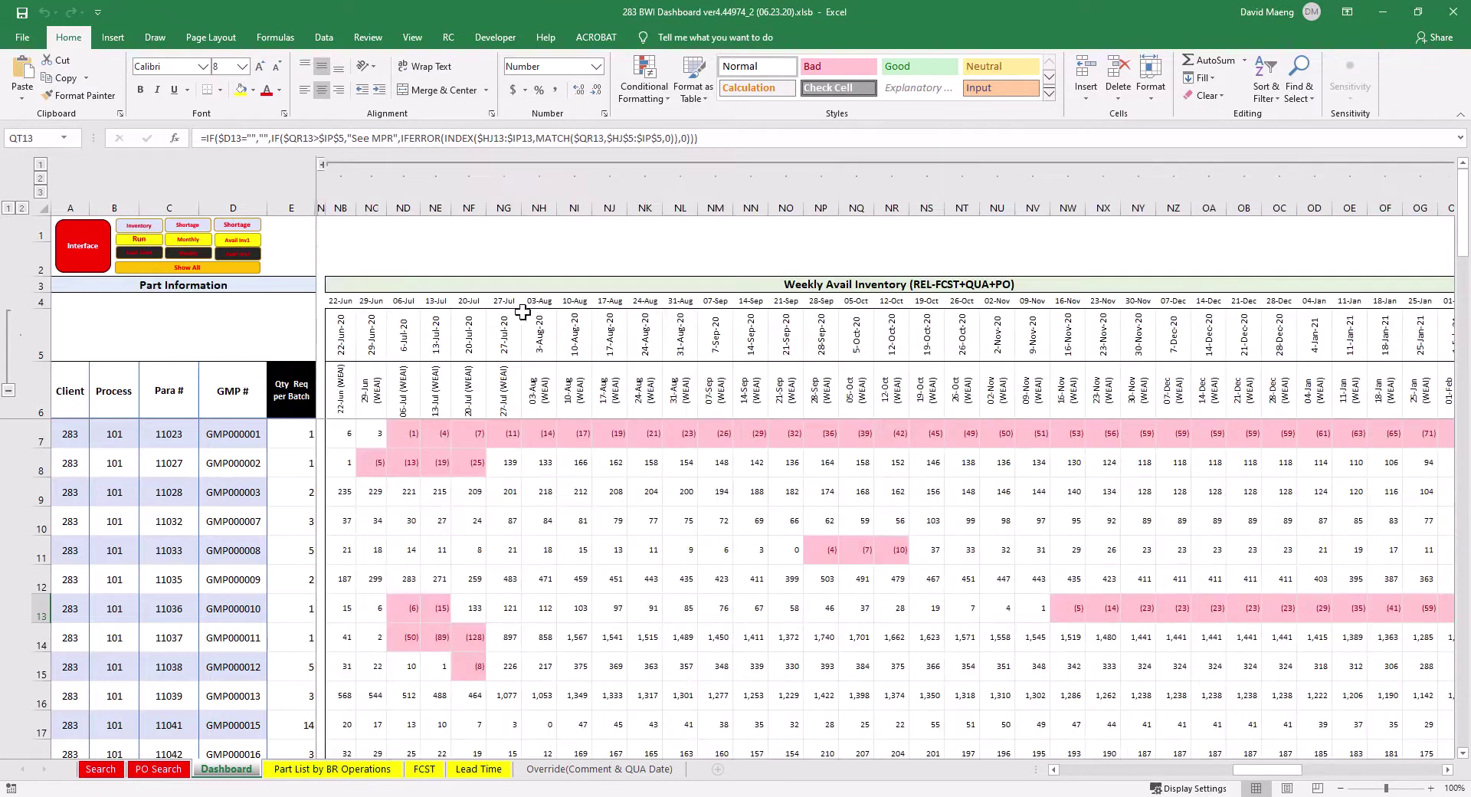
{"action": "left_click", "coordinate": [180, 226]}
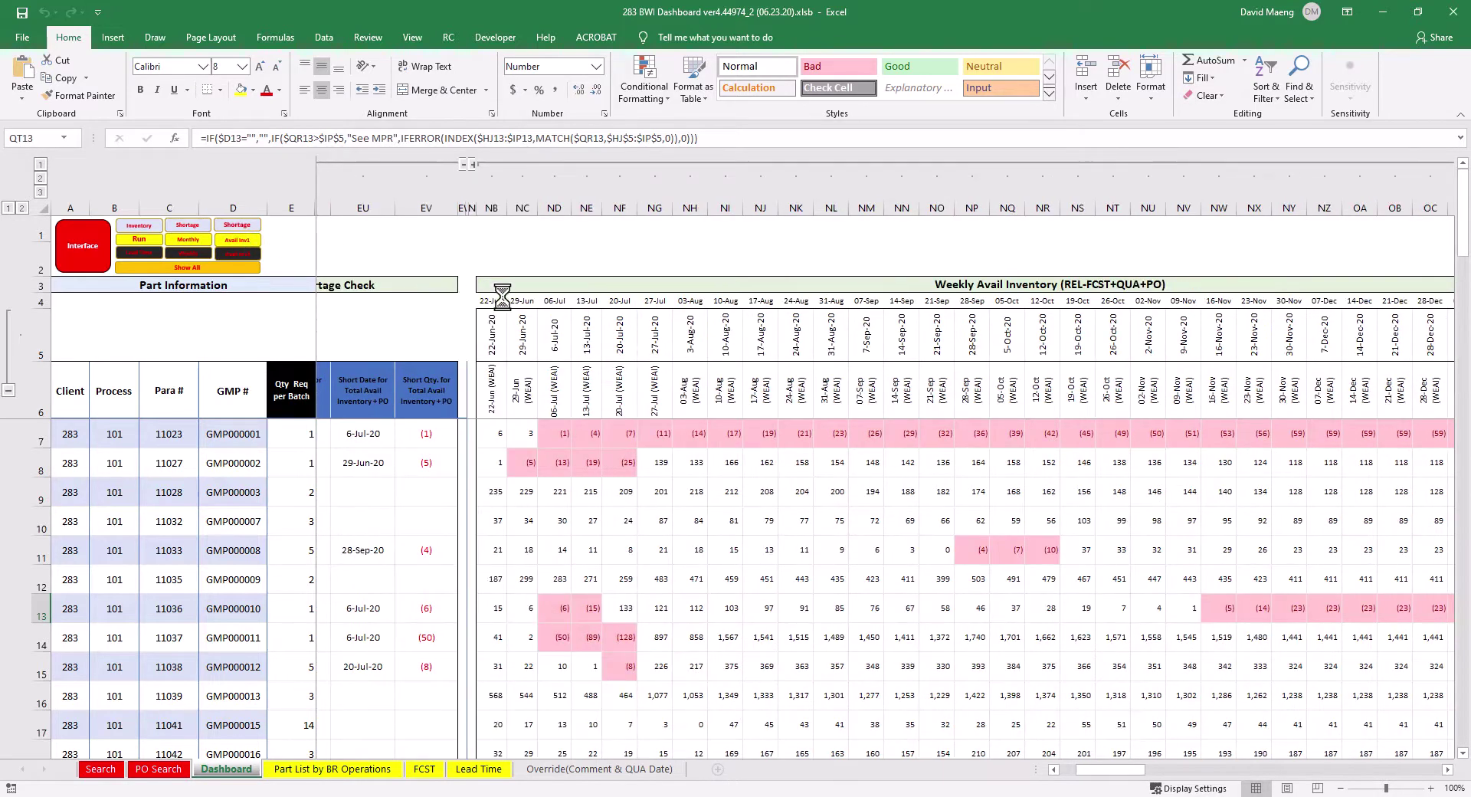
{"action": "left_click", "coordinate": [154, 257]}
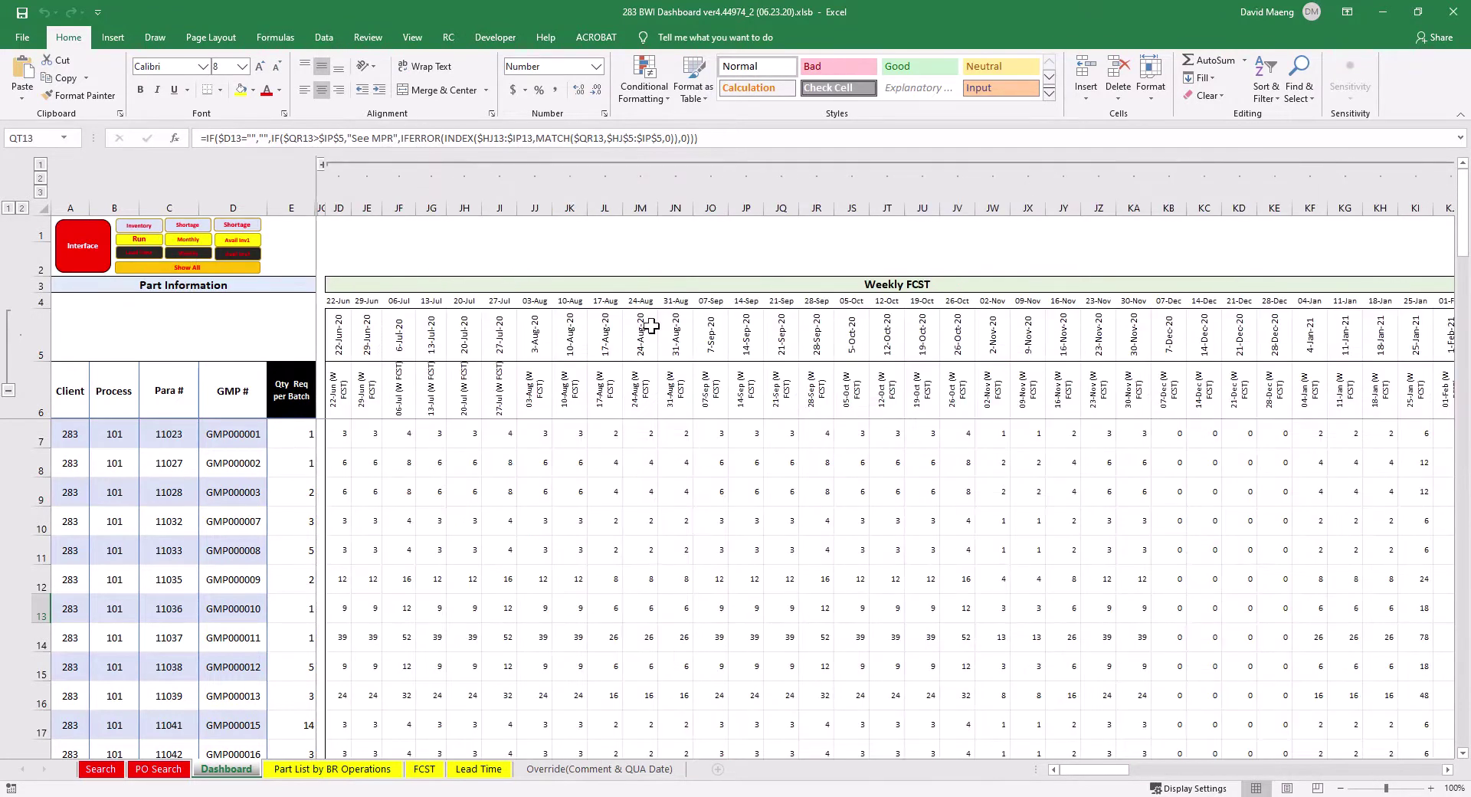
{"action": "left_click", "coordinate": [228, 268]}
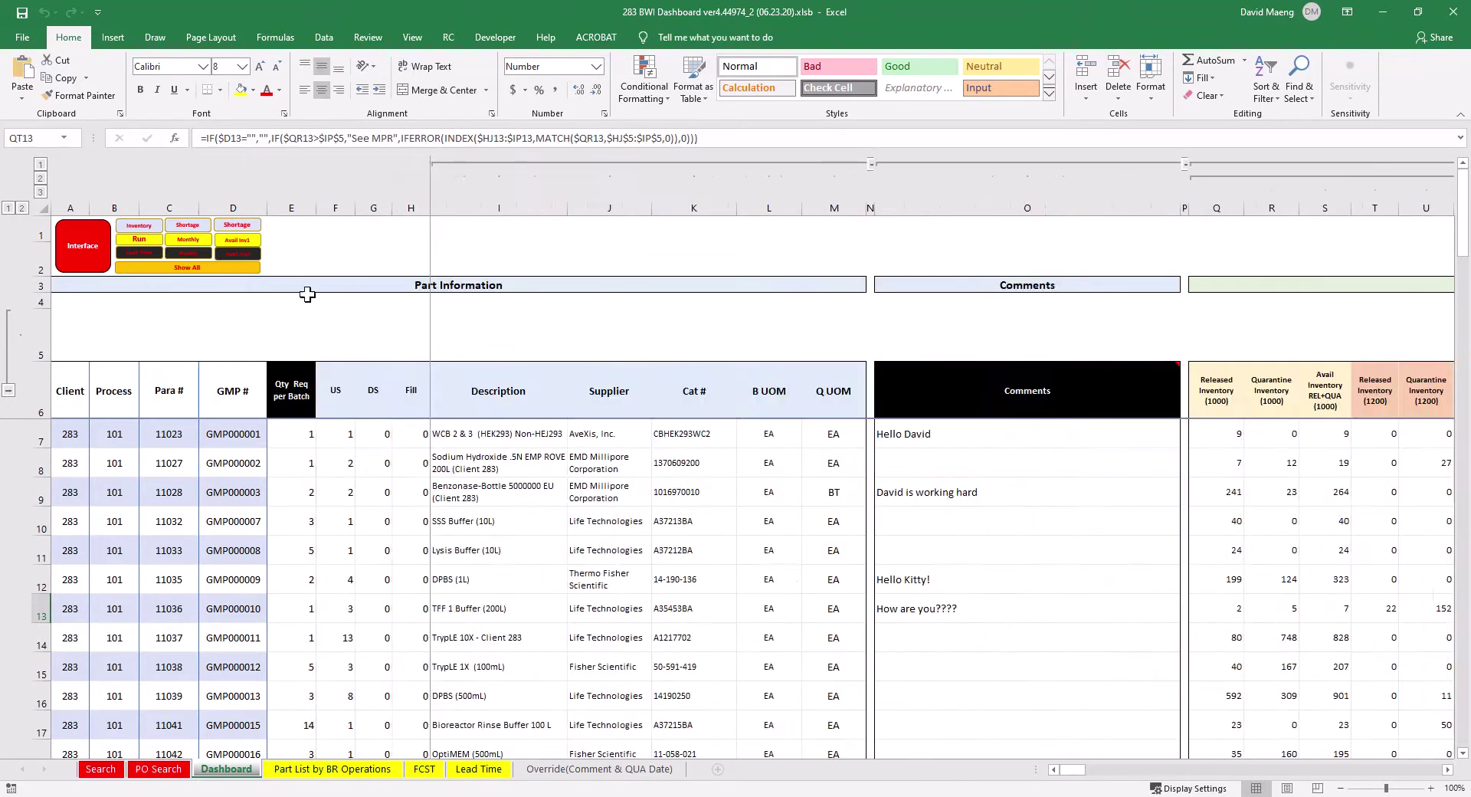
{"action": "left_click", "coordinate": [491, 318]}
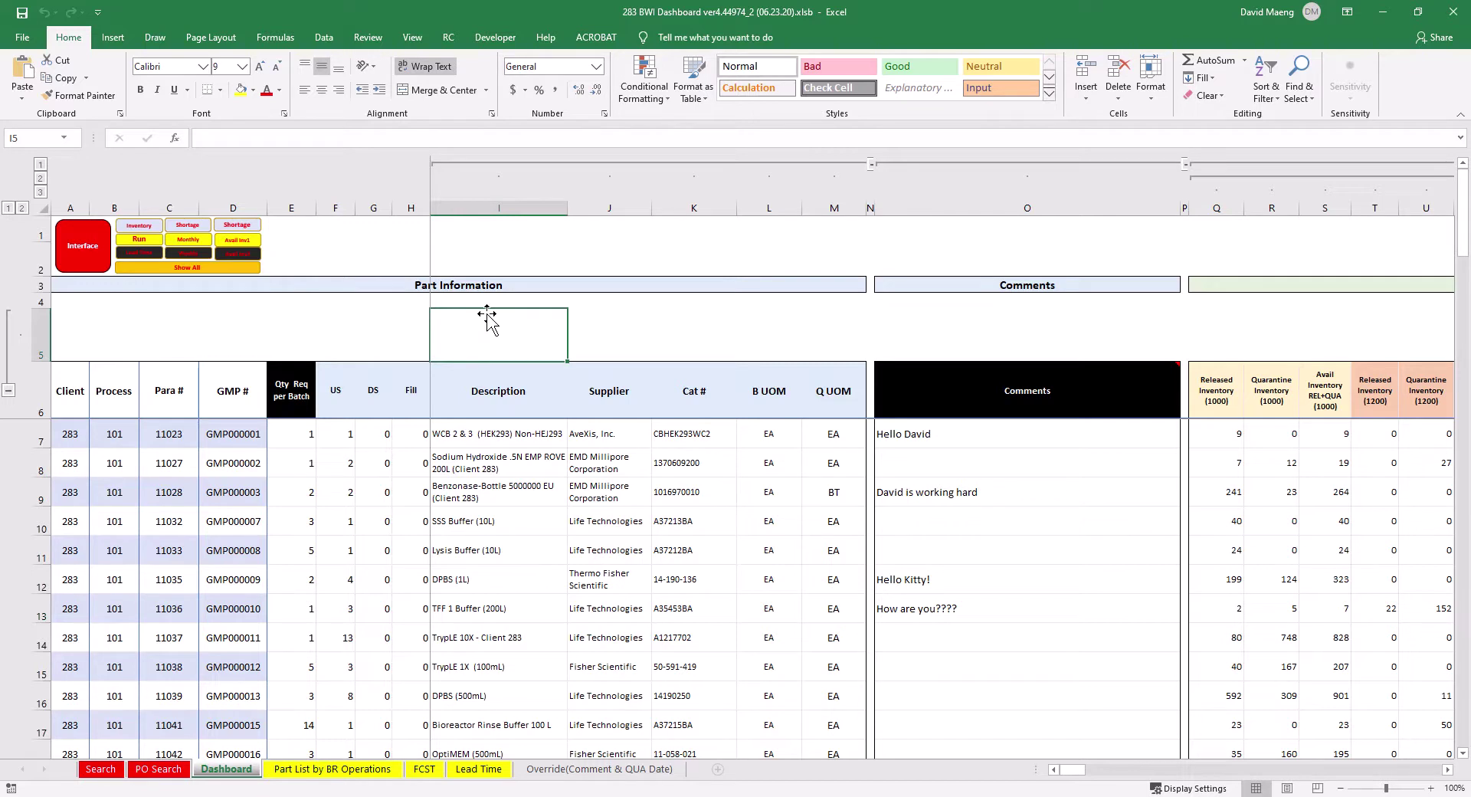
Show the workbook's queries and connections and open the available actions for the BWI Inventory query.
{"action": "left_click", "coordinate": [324, 44]}
{"action": "left_click", "coordinate": [329, 60]}
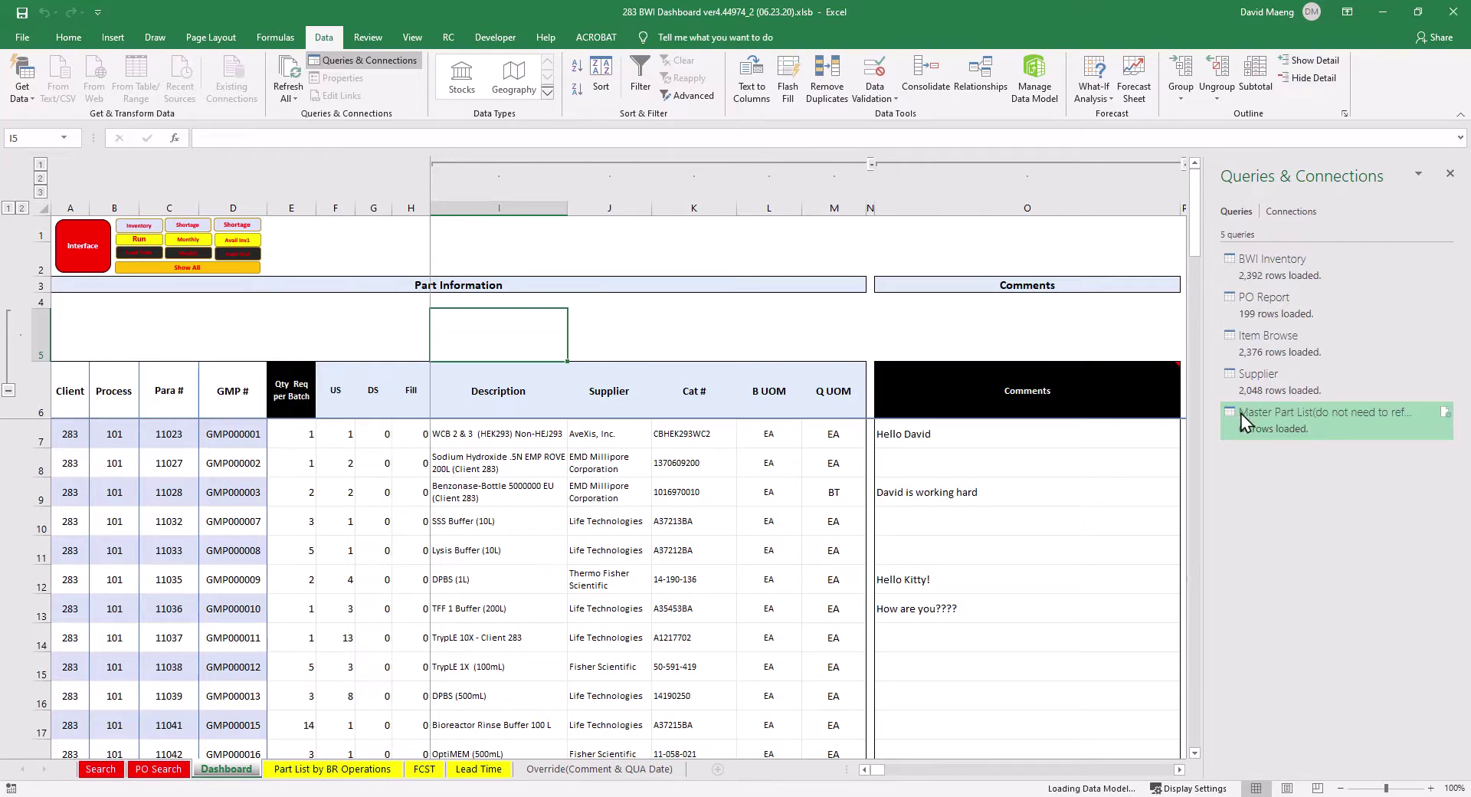
{"action": "right_click", "coordinate": [1278, 269]}
{"action": "left_click", "coordinate": [1245, 490]}
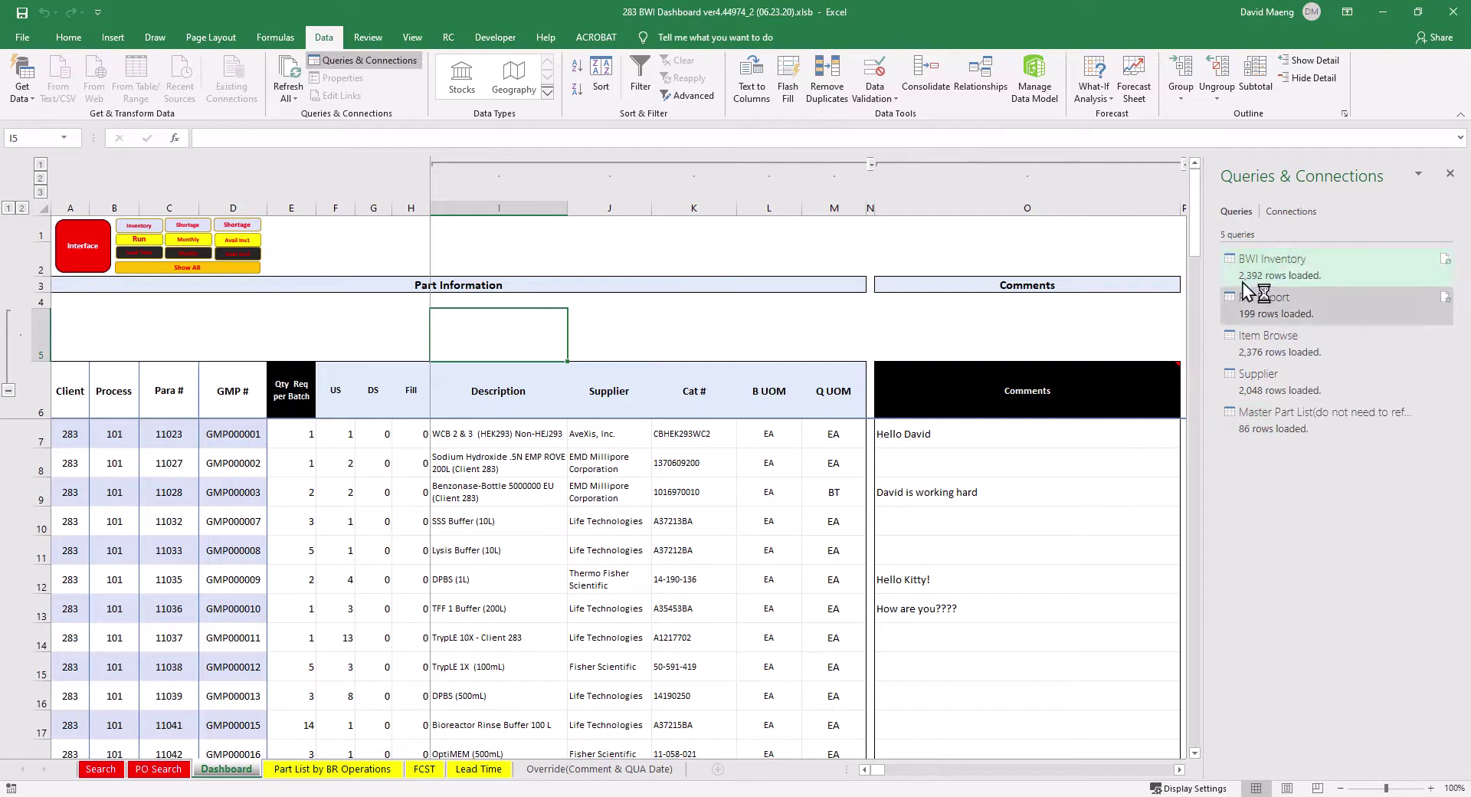
Reopen the Supply Chain Client 283 Dashboard form and load the details of part GMP000001.
{"action": "left_click", "coordinate": [360, 322]}
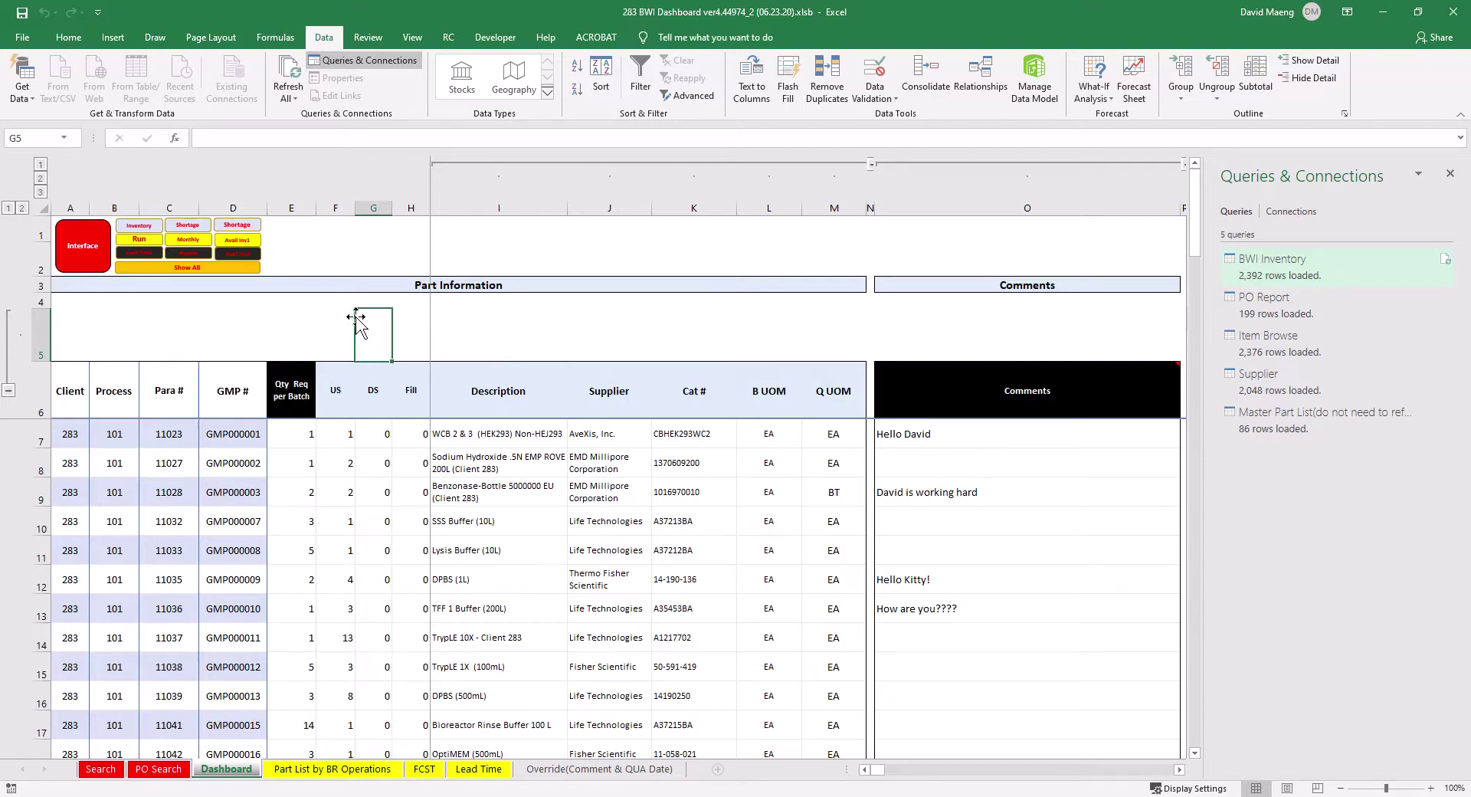
{"action": "left_click", "coordinate": [92, 263]}
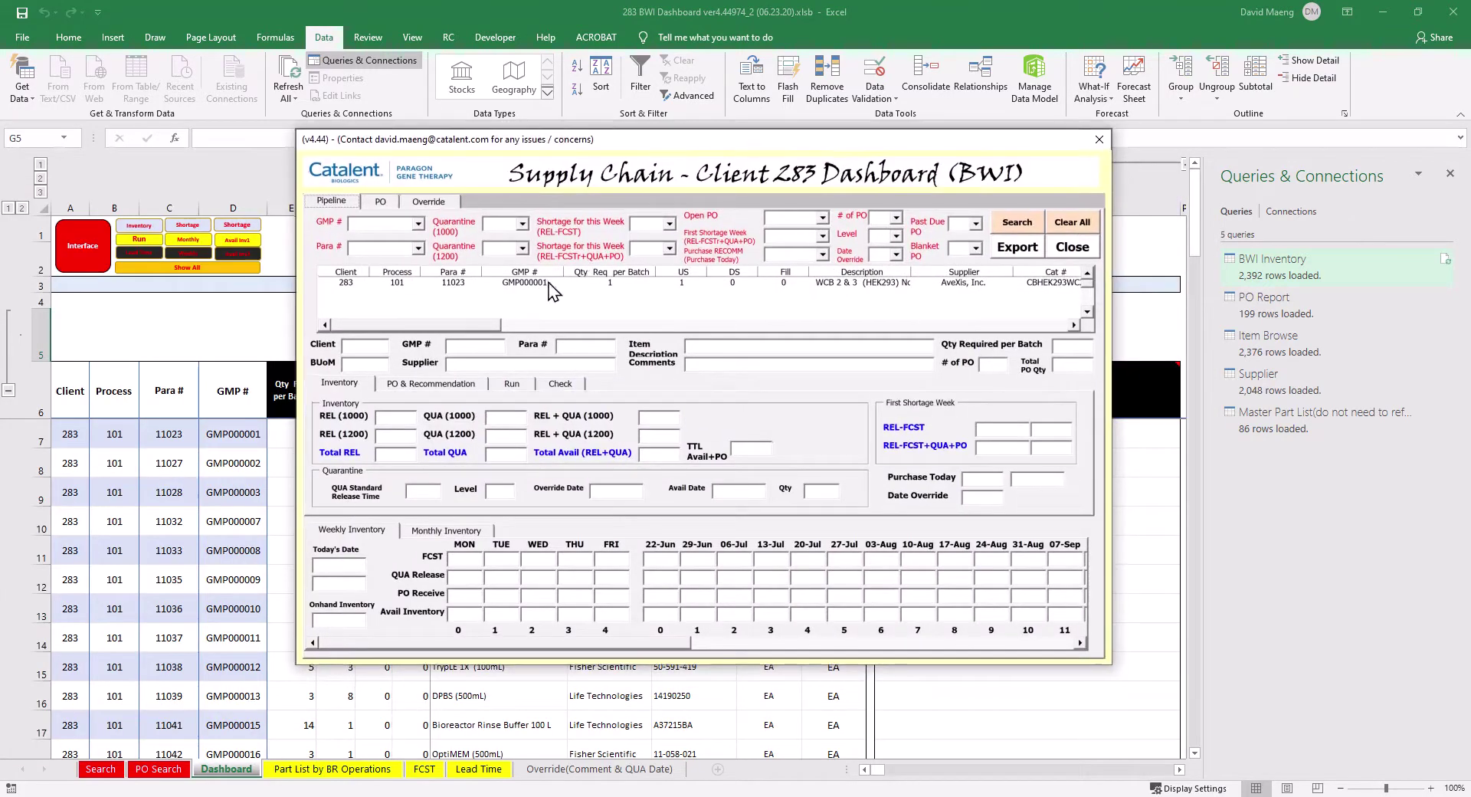
{"action": "left_click", "coordinate": [548, 282]}
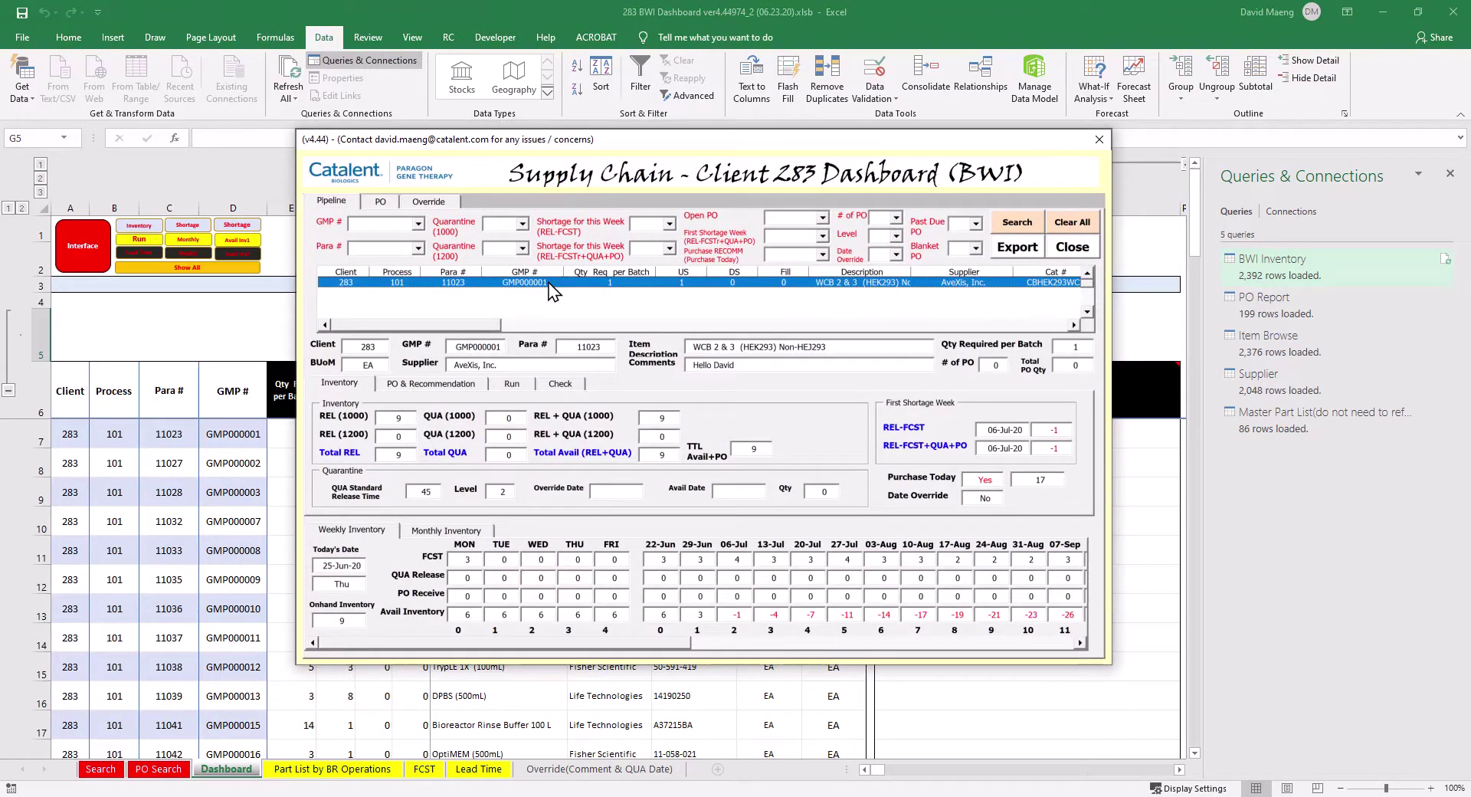